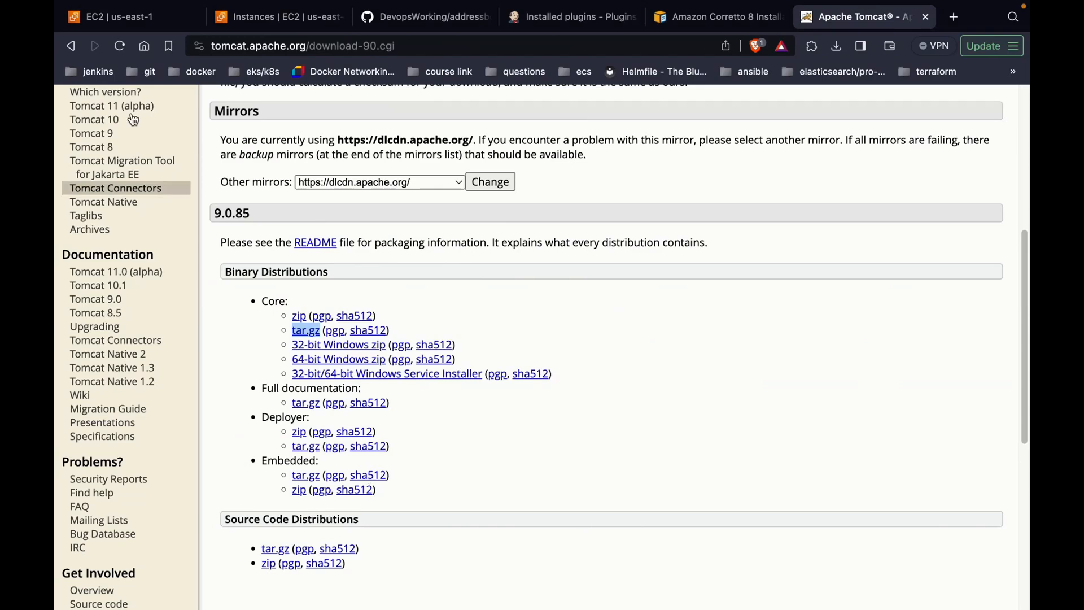
Step: Start launching a new Amazon Linux 2023 instance from the EC2 console
left_click(144, 17)
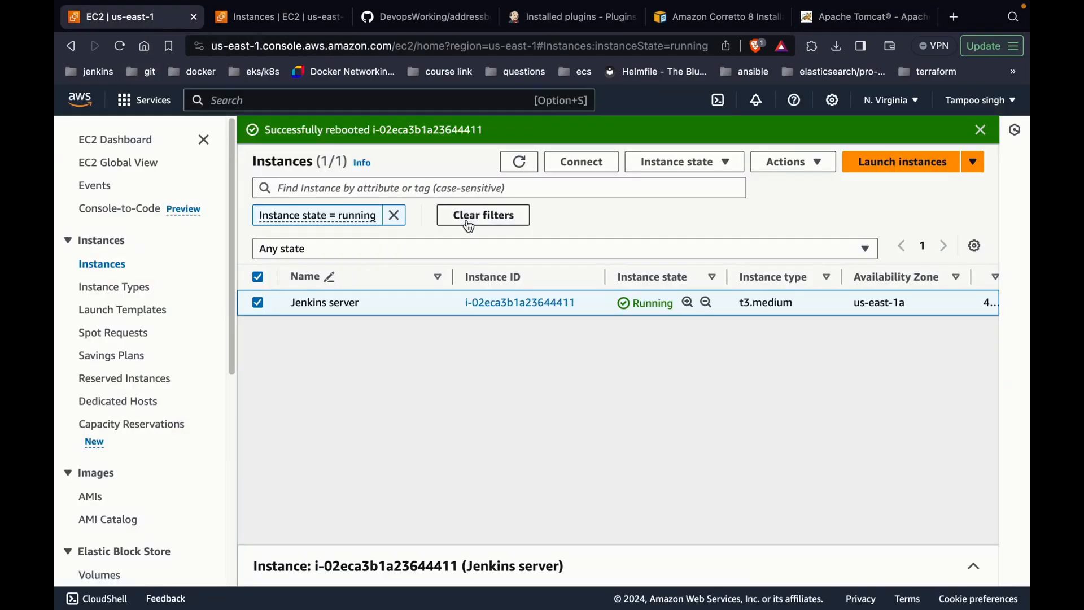
left_click(923, 169)
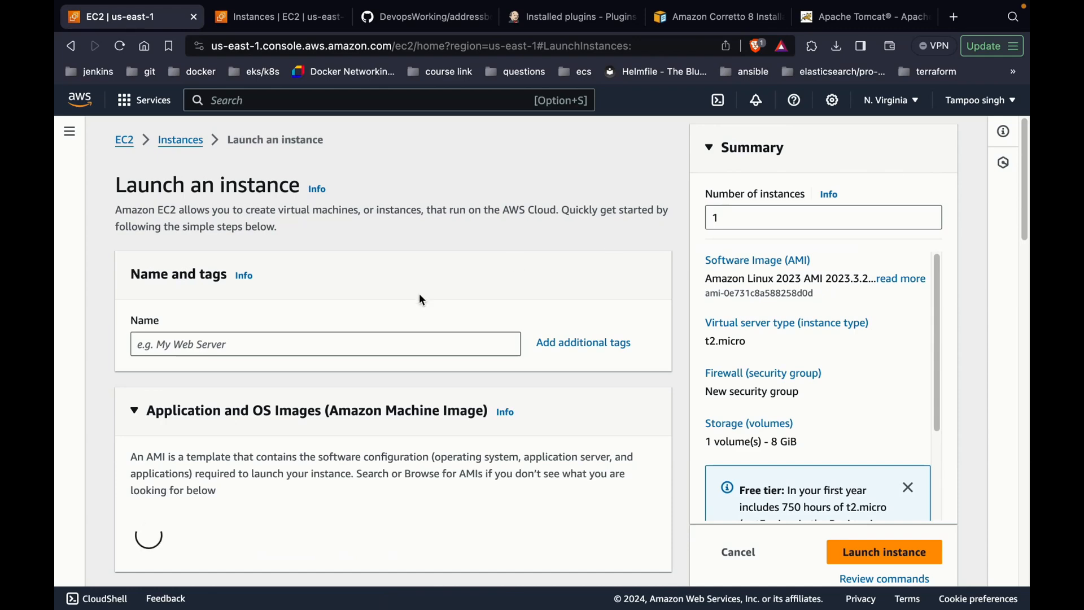
scroll(419, 293, "down", 3)
scroll(421, 294, "down", 5)
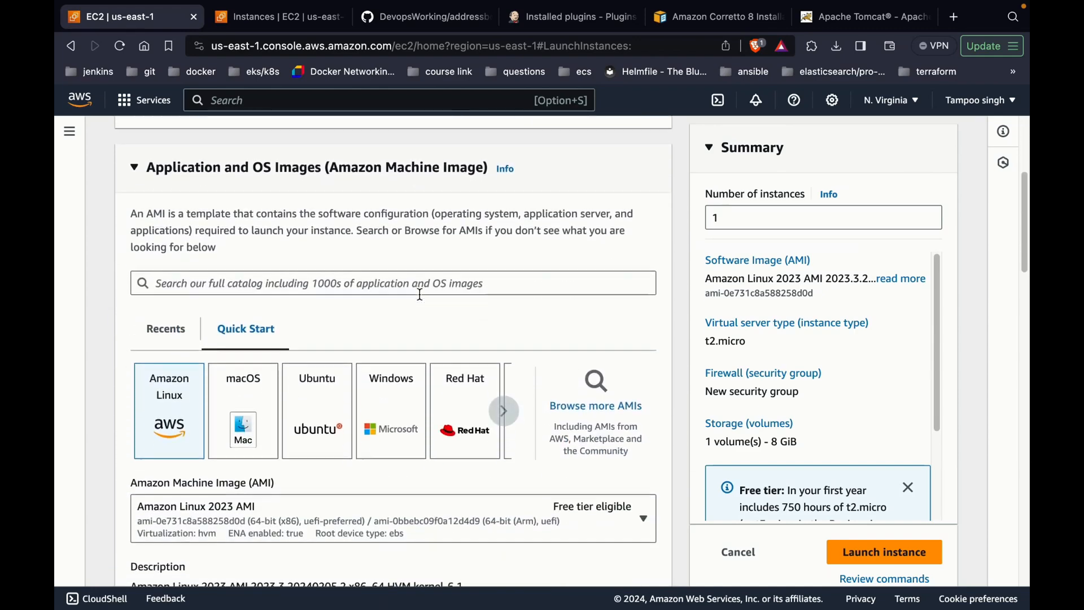
scroll(419, 293, "up", 1)
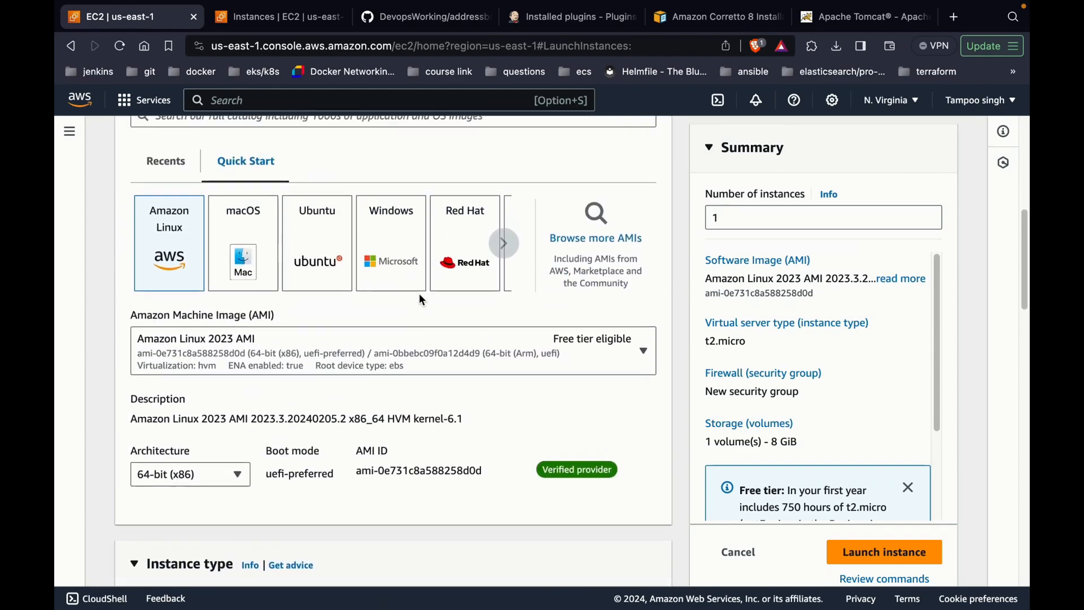
scroll(404, 377, "down", 4)
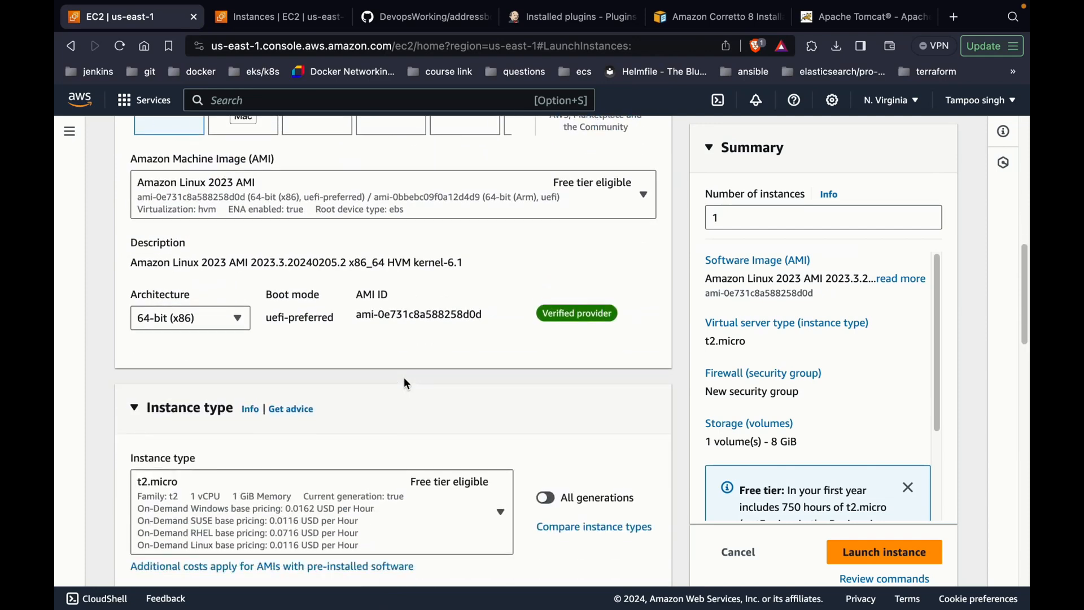
Step: Set the instance type to t3.medium and the key pair to devops
left_click(376, 473)
scroll(405, 390, "down", 10)
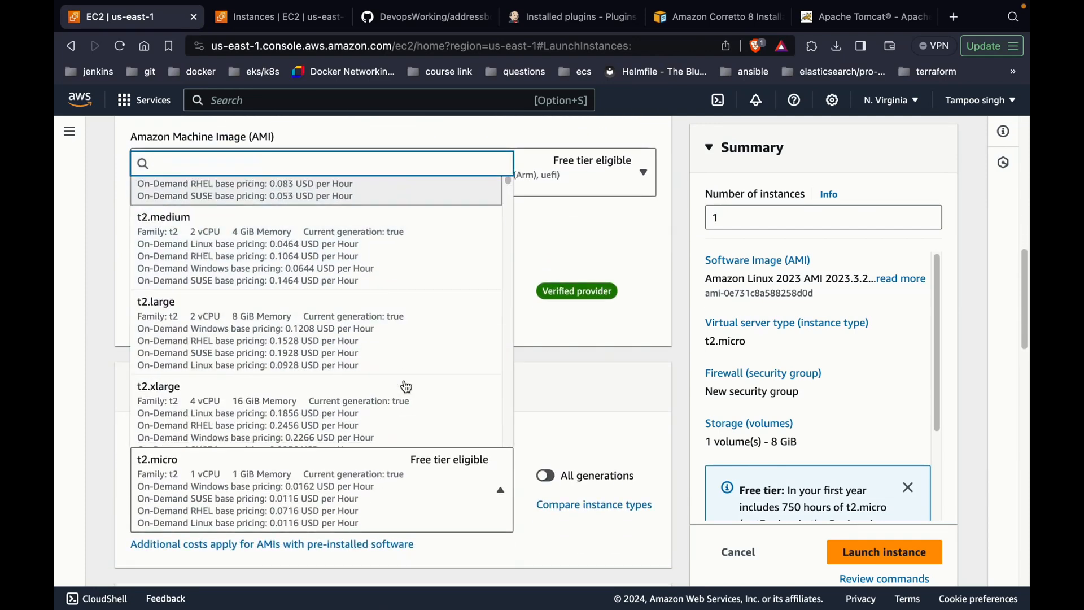
scroll(405, 387, "down", 5)
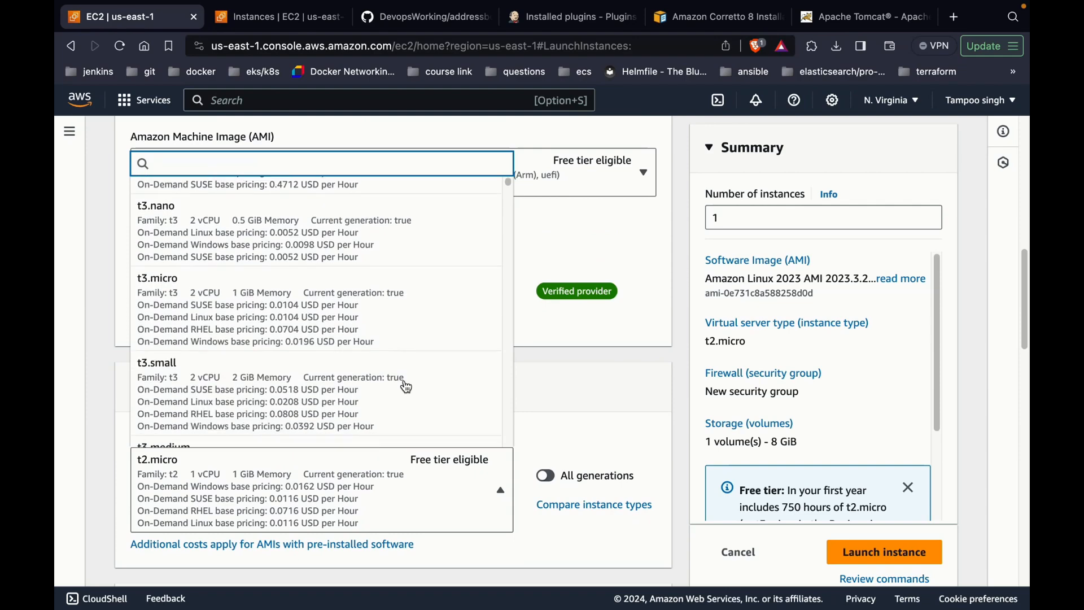
left_click(406, 387)
scroll(405, 380, "down", 7)
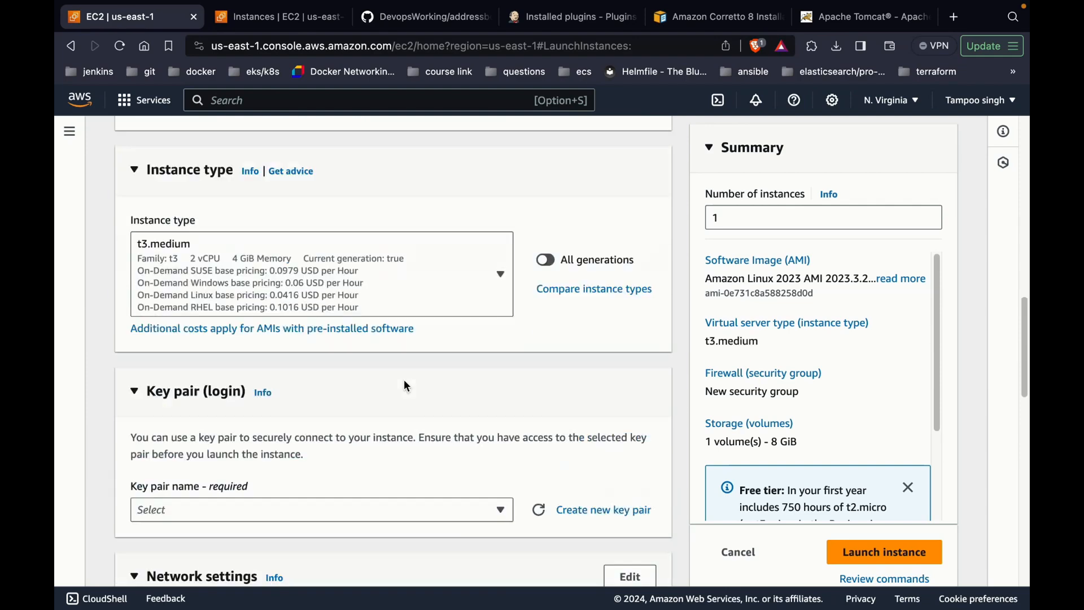
left_click(394, 421)
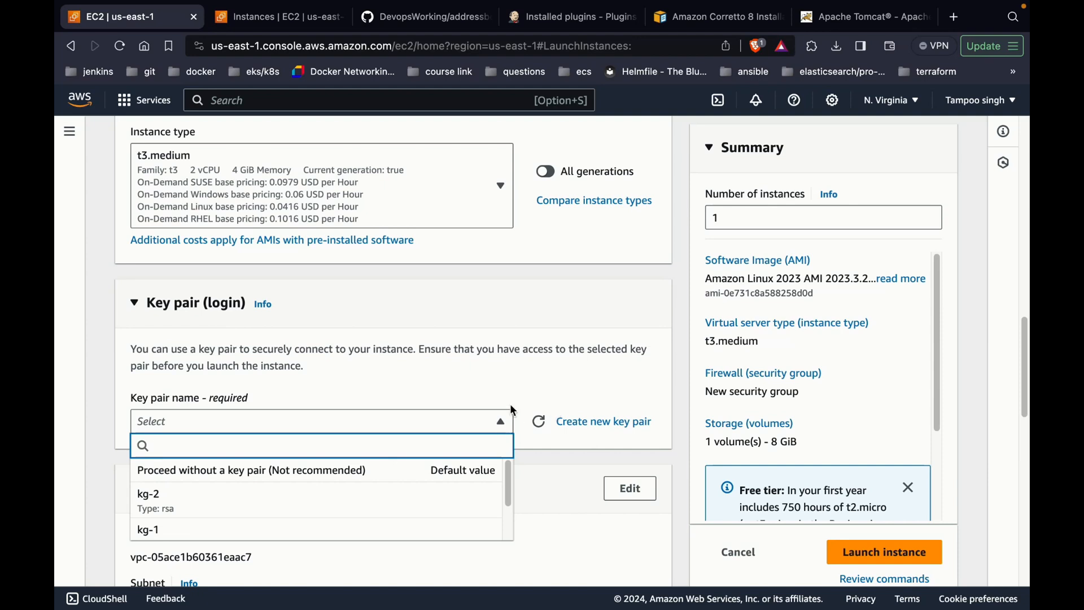
scroll(437, 496, "down", 2)
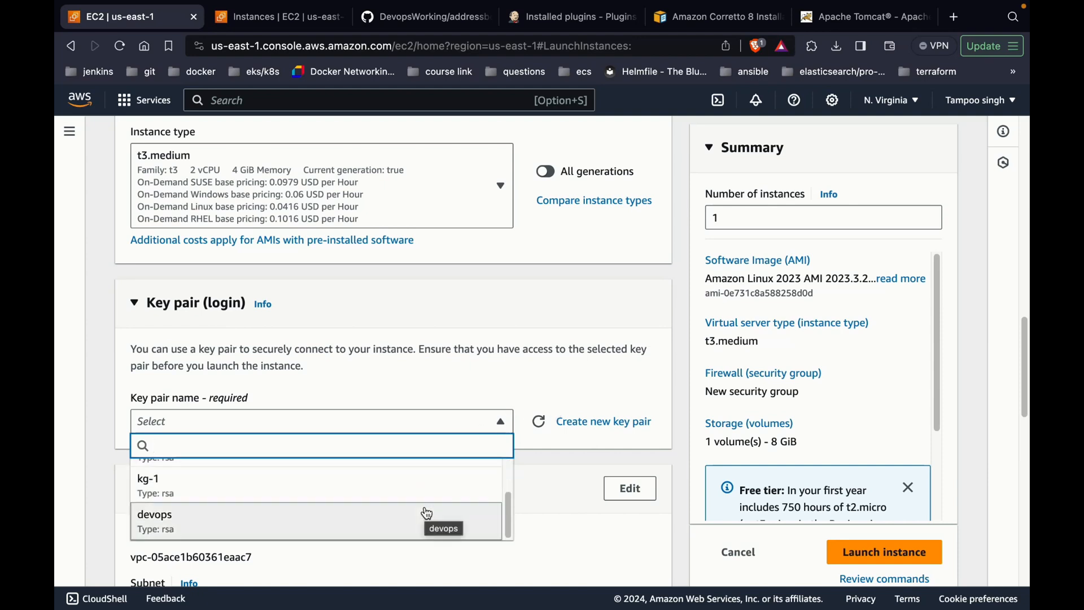
left_click(428, 514)
scroll(427, 511, "down", 4)
scroll(423, 504, "down", 1)
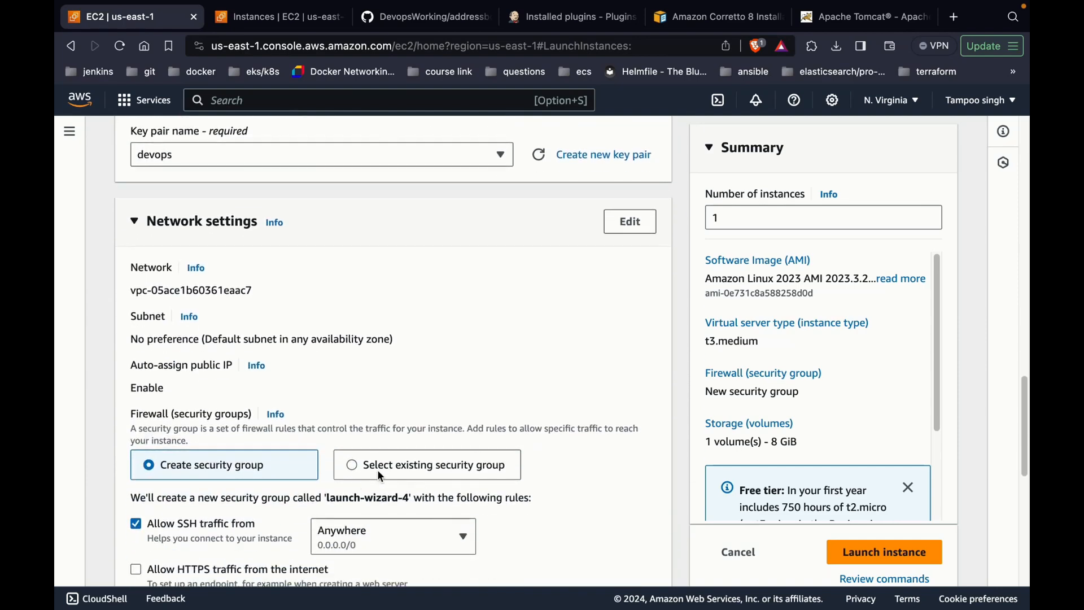
Step: Attach the existing default security group to the new instance
scroll(324, 480, "down", 1)
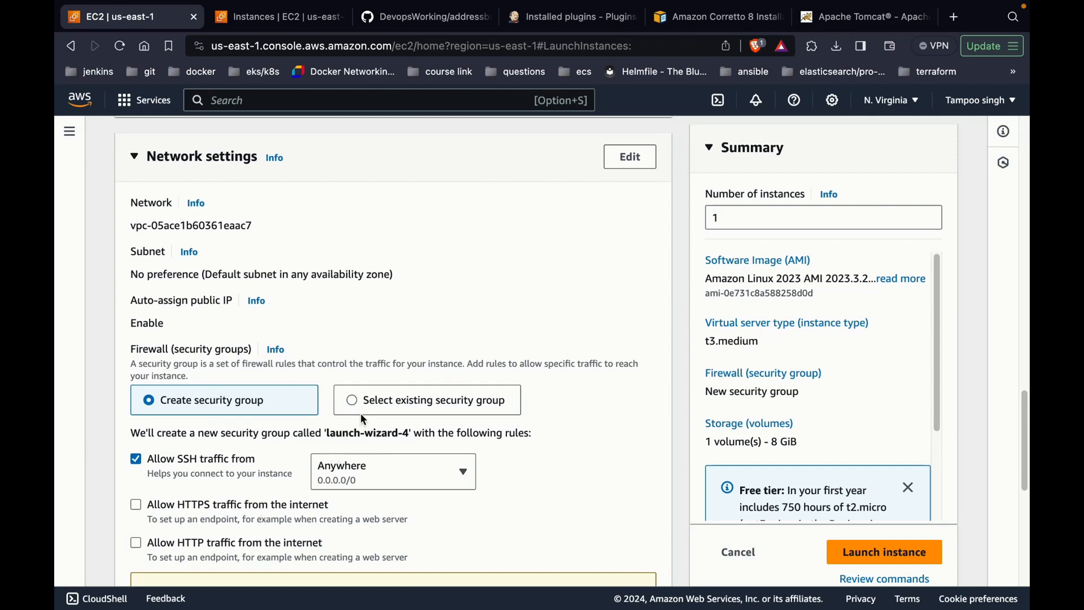
left_click(374, 413)
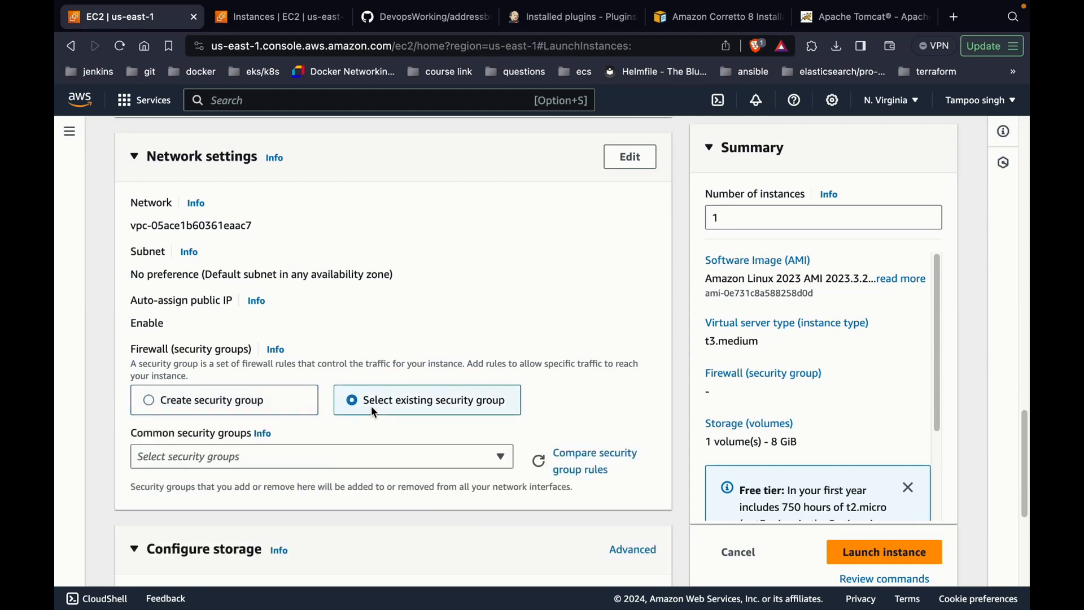
scroll(367, 418, "down", 1)
left_click(375, 415)
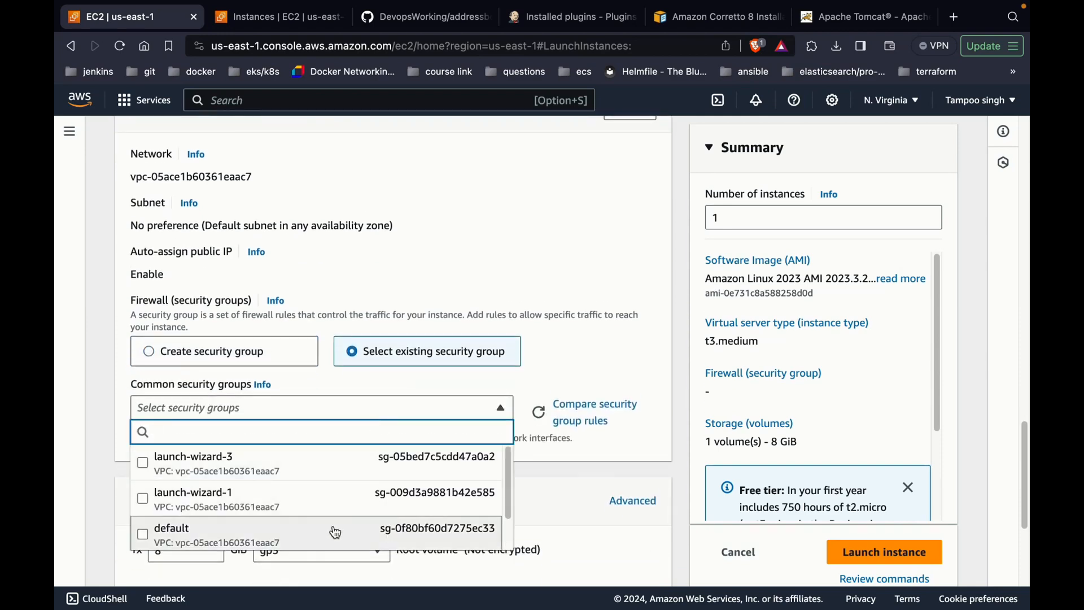
left_click(333, 531)
Step: Set the instance's root storage size to 15 GiB
scroll(332, 524, "down", 1)
left_click(205, 563)
type("15")
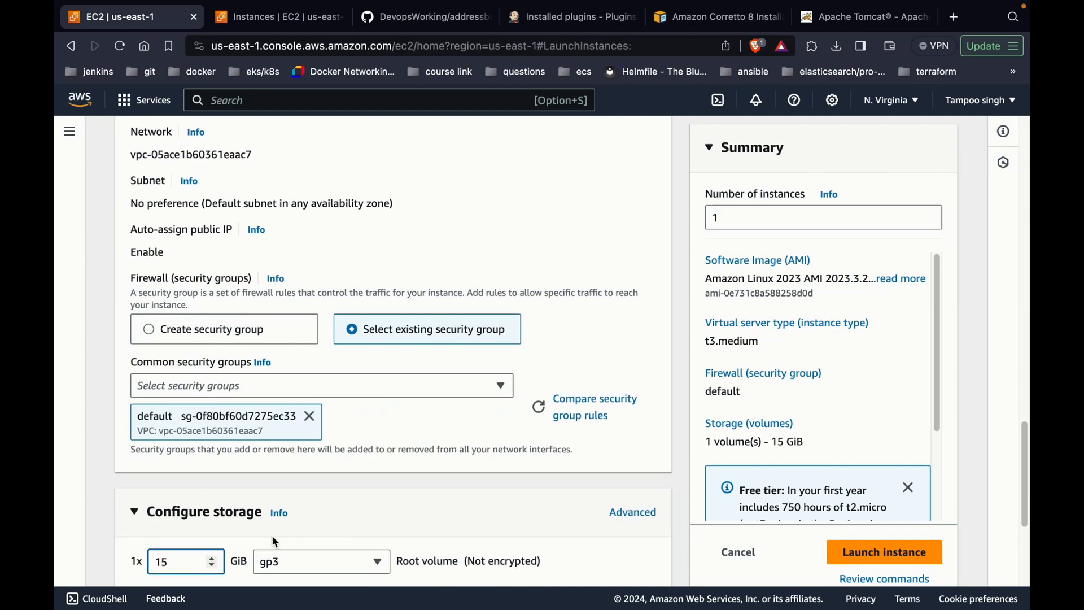
scroll(401, 502, "down", 1)
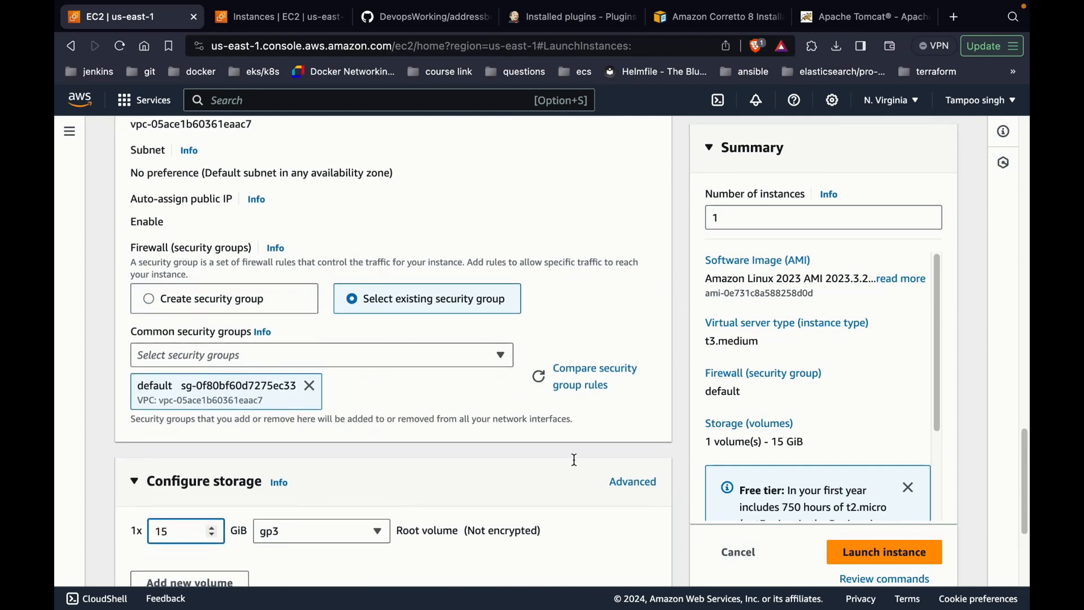
scroll(371, 379, "up", 15)
Step: Name the instance tomcat-server and launch it
left_click(364, 199)
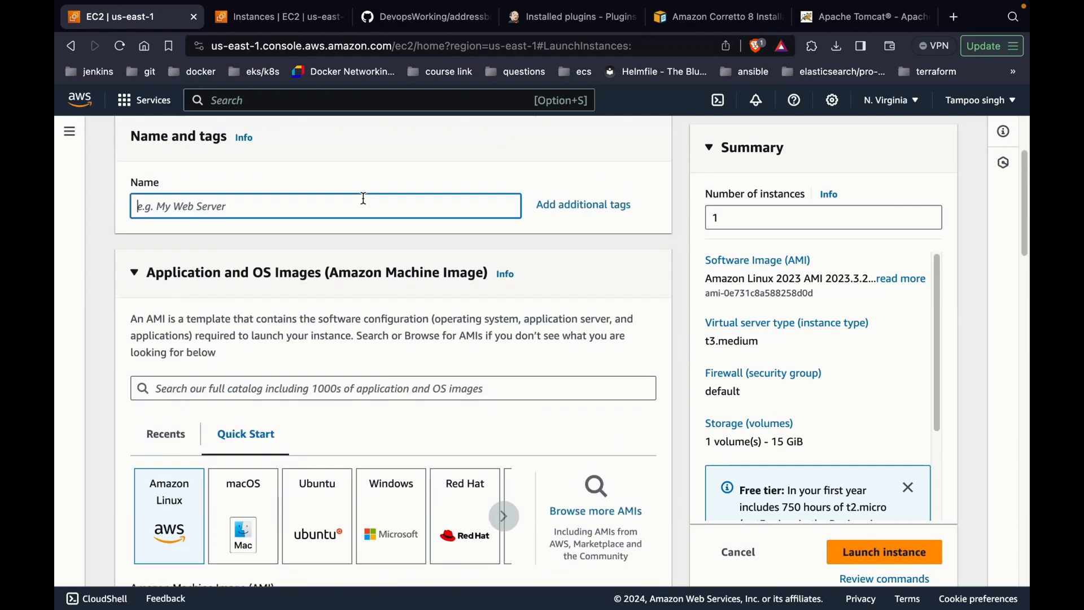
type("tomcat-serv")
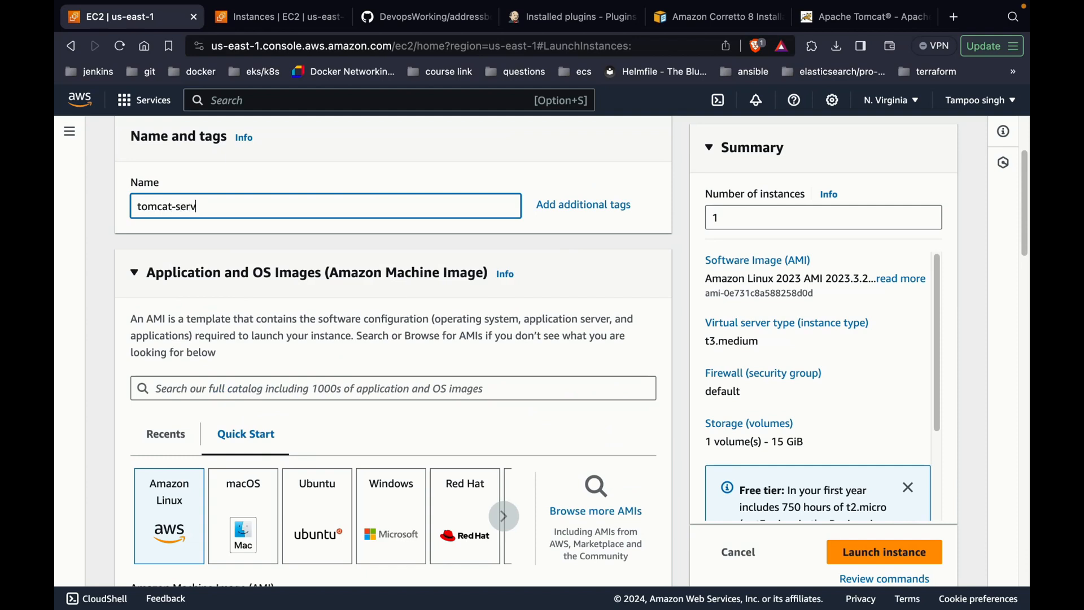
left_click(873, 550)
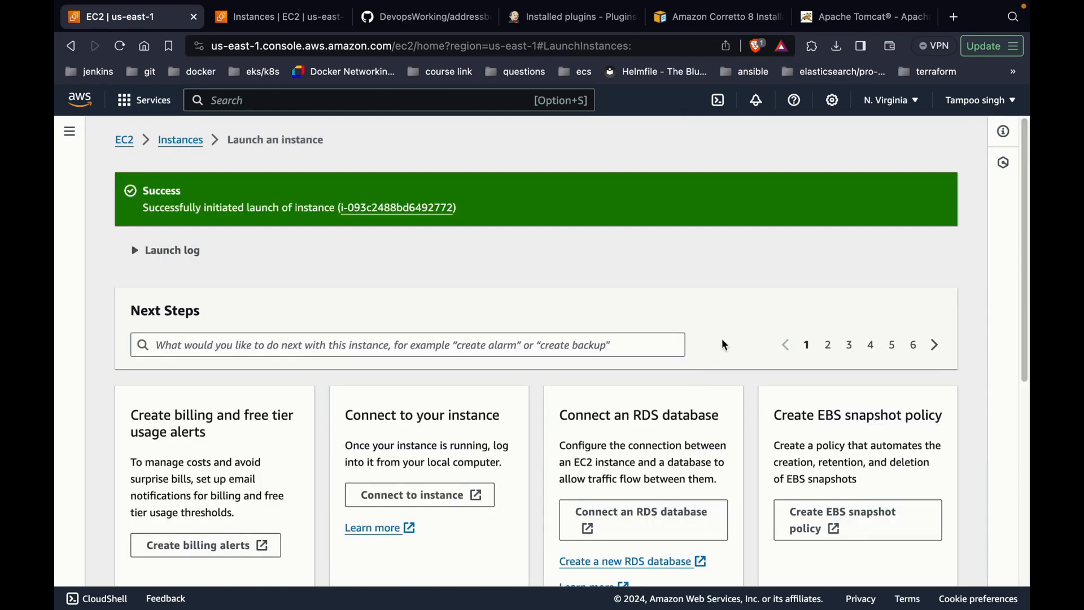
left_click(420, 209)
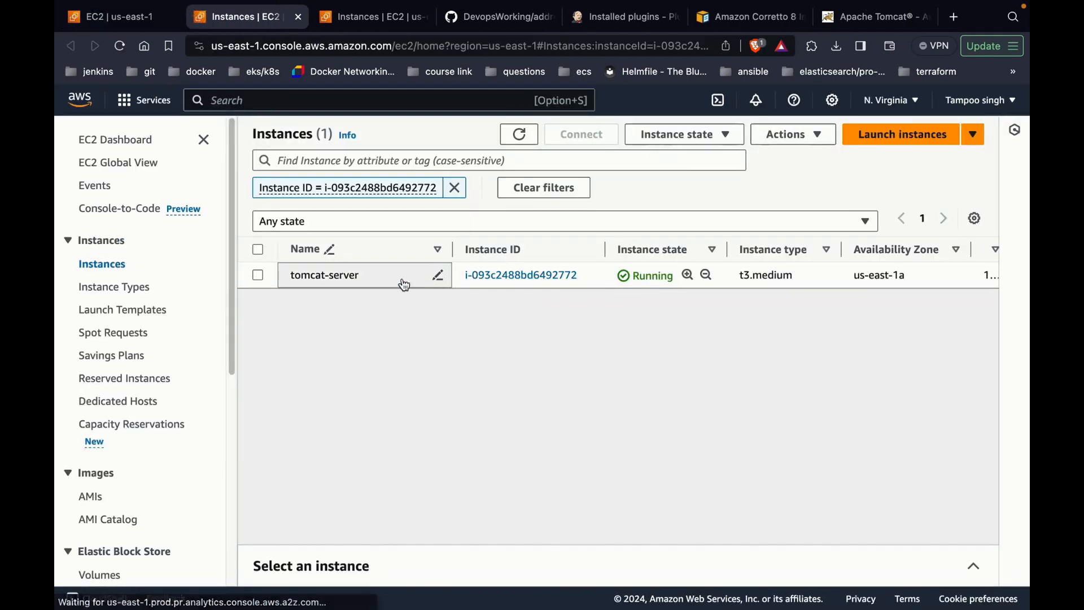
Step: Open the tomcat-server instance's details on its Security tab
left_click(482, 275)
scroll(597, 308, "down", 5)
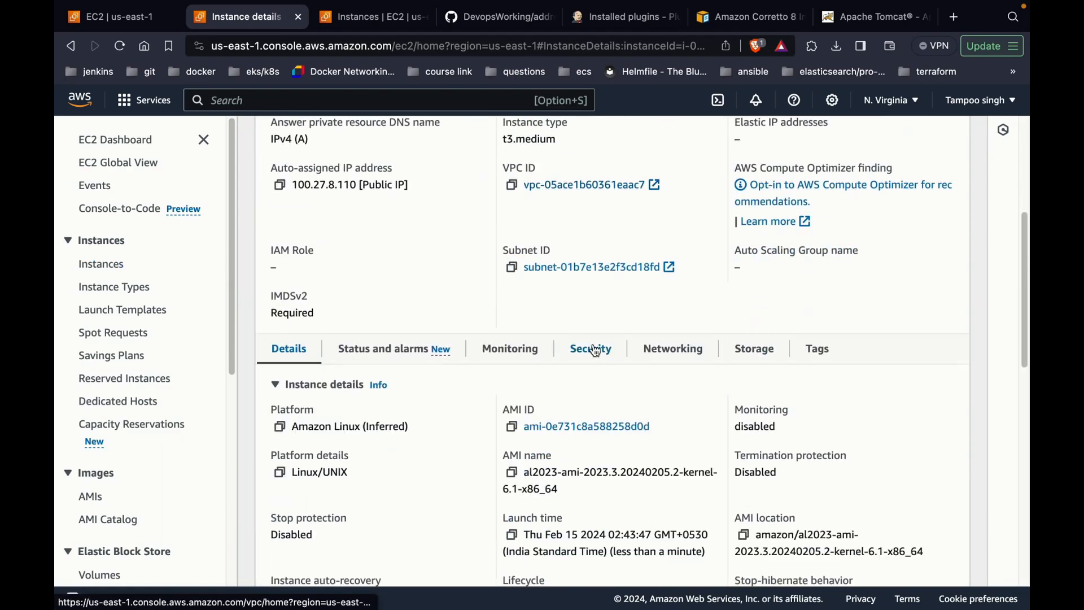
left_click(591, 350)
scroll(594, 356, "down", 2)
scroll(594, 356, "down", 1)
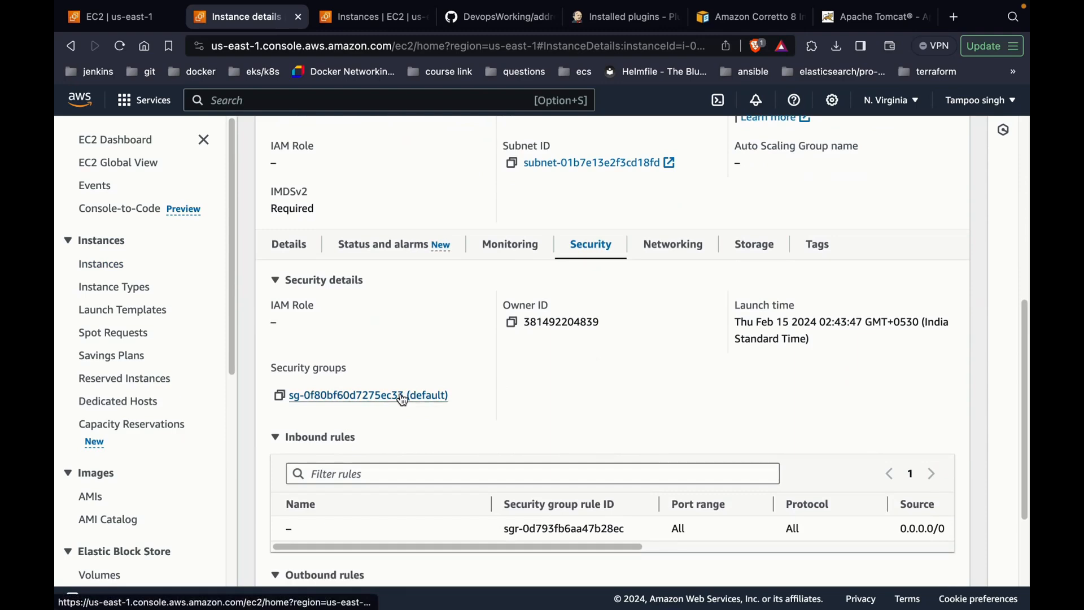
Step: Check the default security group's inbound and outbound rules in a separate tab, then close it
right_click(401, 394)
left_click(446, 310)
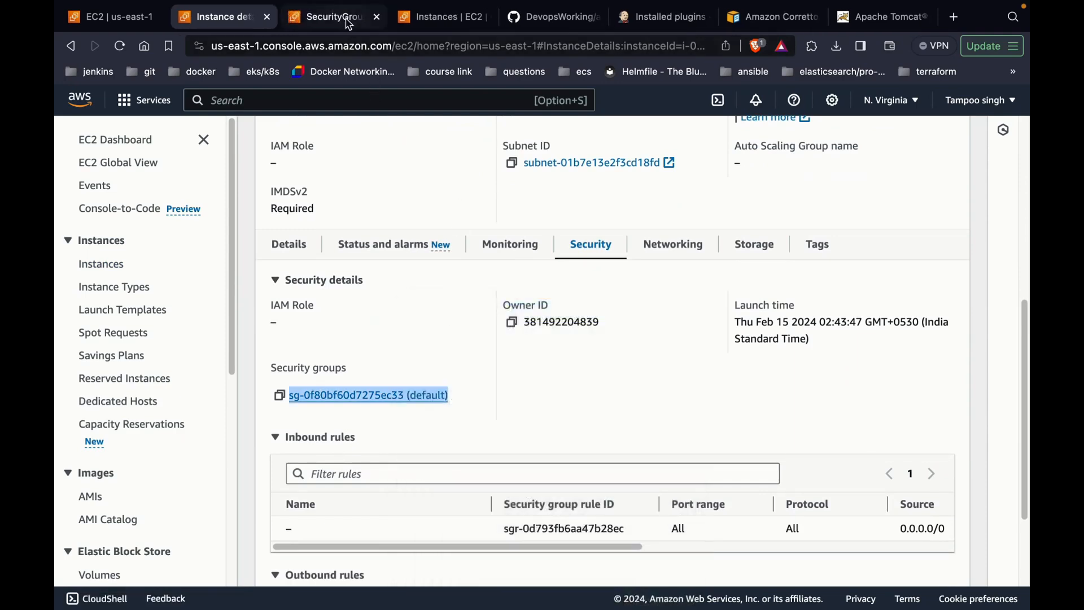
left_click(350, 18)
scroll(464, 261, "down", 2)
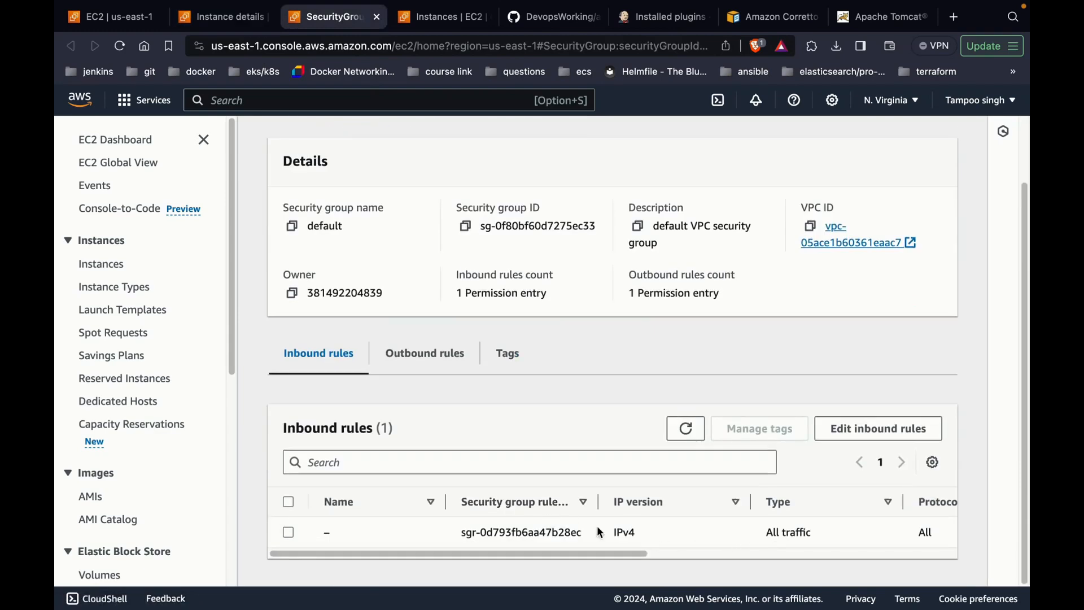
left_click(414, 351)
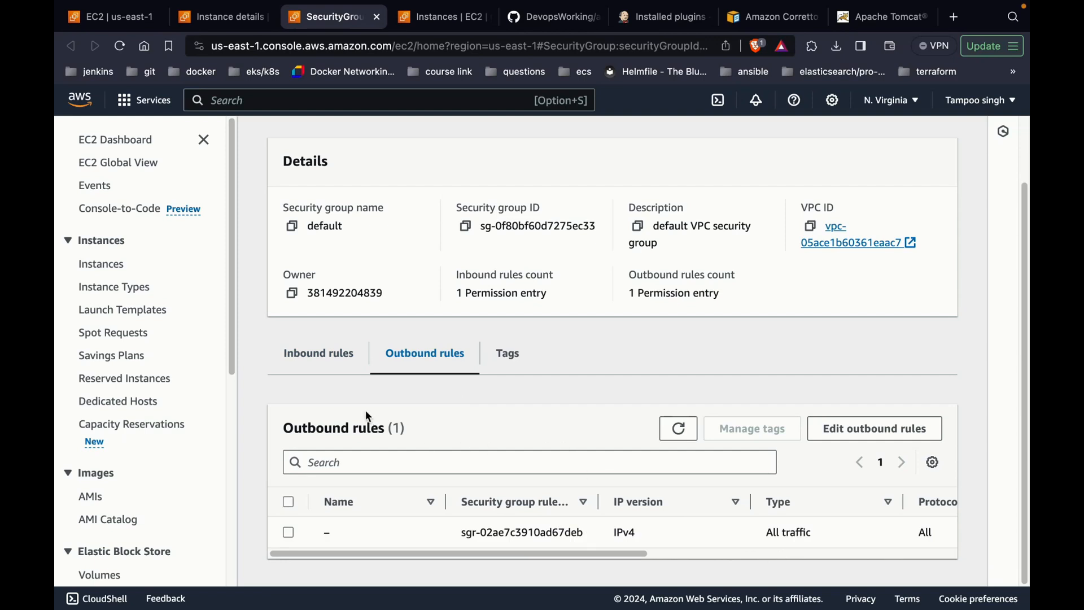
left_click(377, 17)
scroll(405, 223, "up", 7)
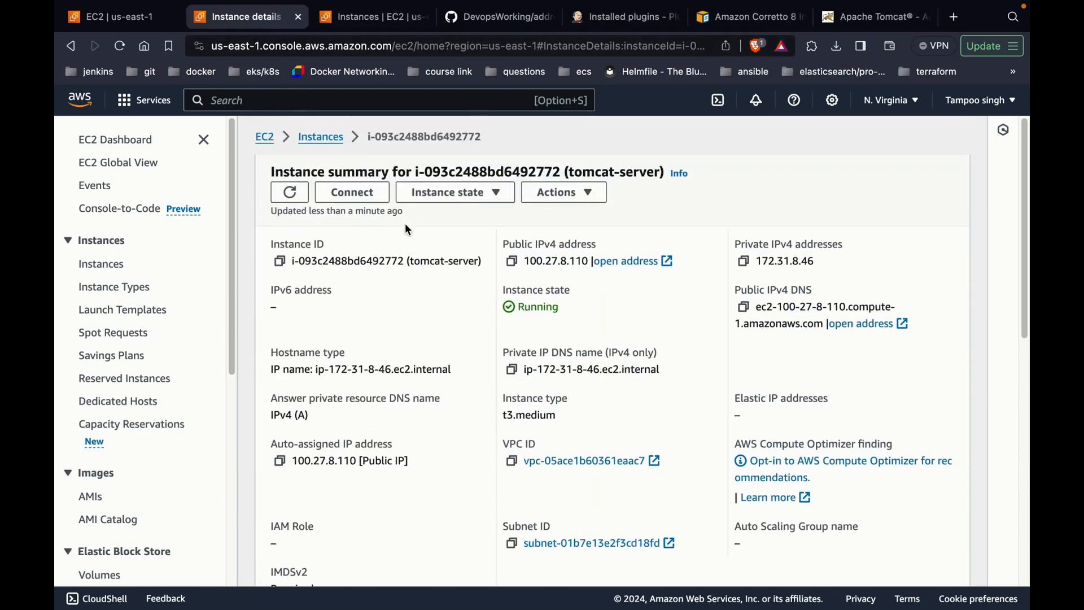
Step: Connect to tomcat-server in the browser via EC2 Instance Connect as ec2-user
left_click(369, 203)
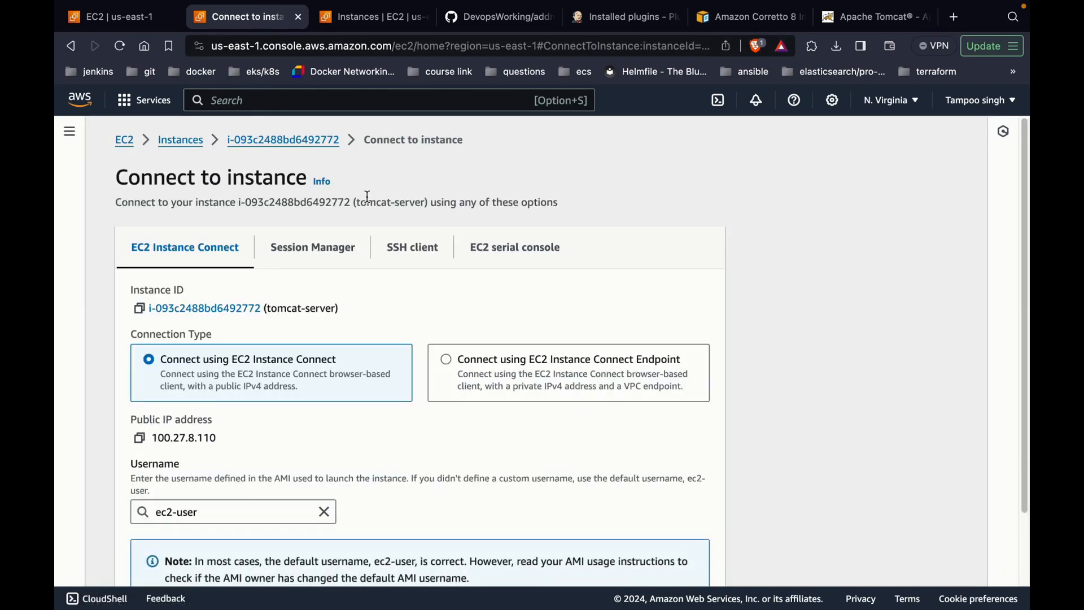
scroll(394, 354, "down", 2)
left_click(689, 557)
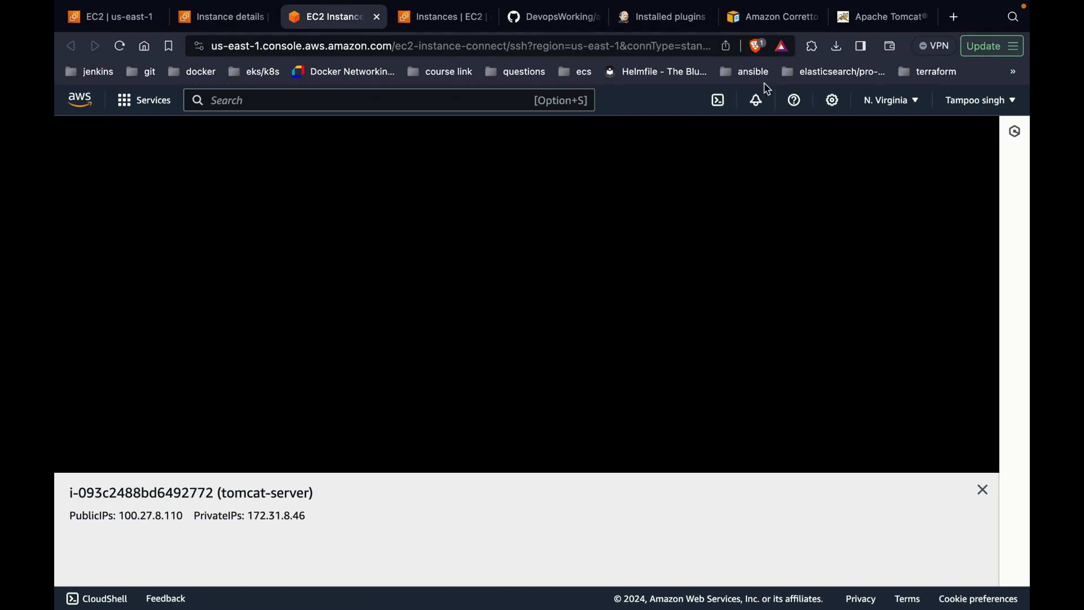
Step: Copy the Corretto 8 JDK yum install command from the Amazon Corretto guide
left_click(787, 22)
scroll(699, 229, "up", 2)
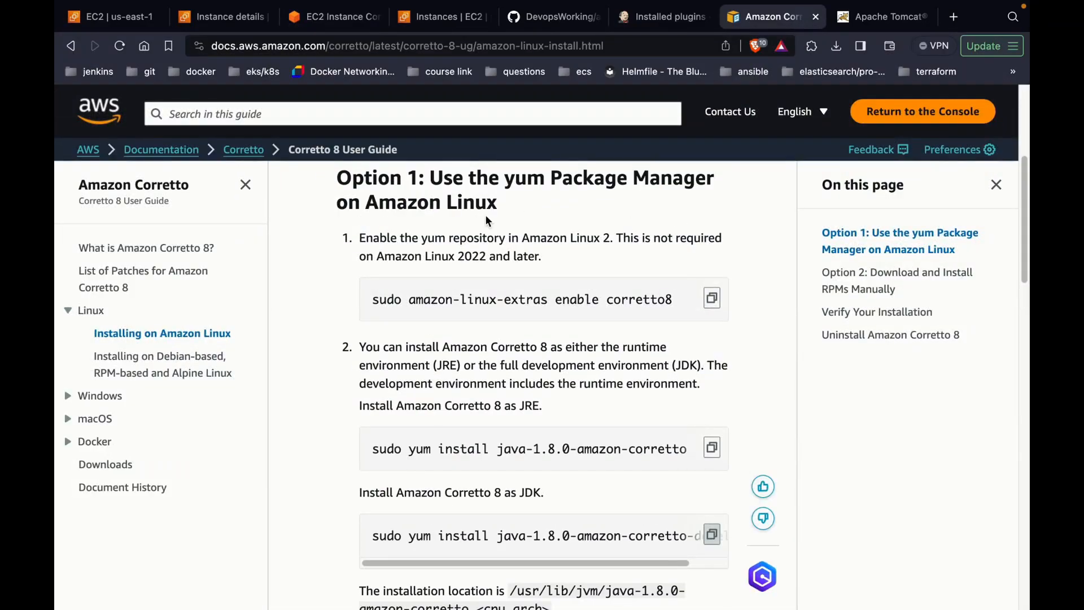
scroll(487, 219, "down", 3)
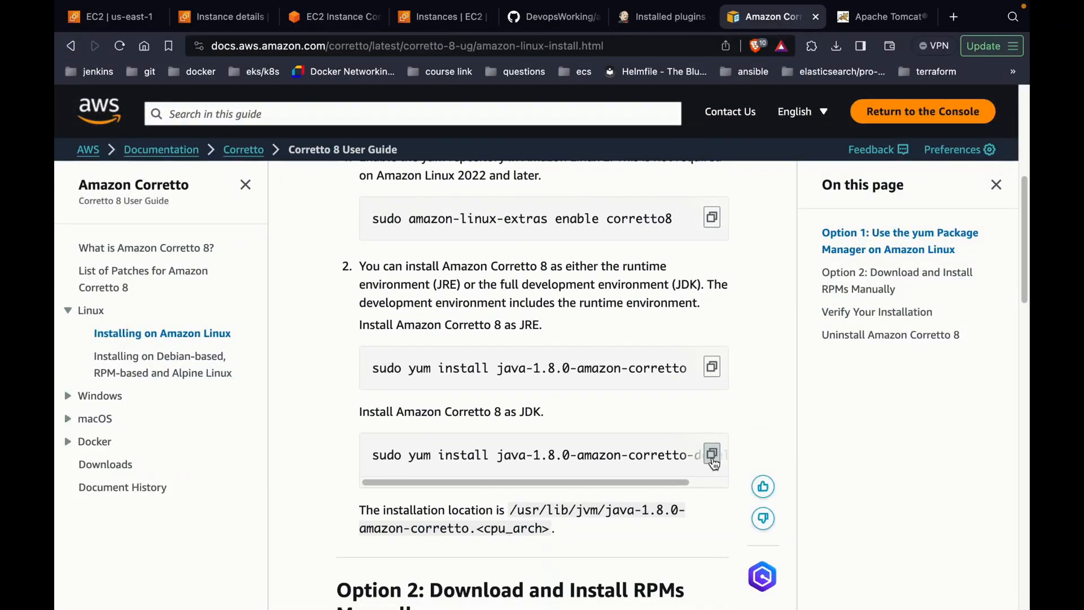
left_click(712, 459)
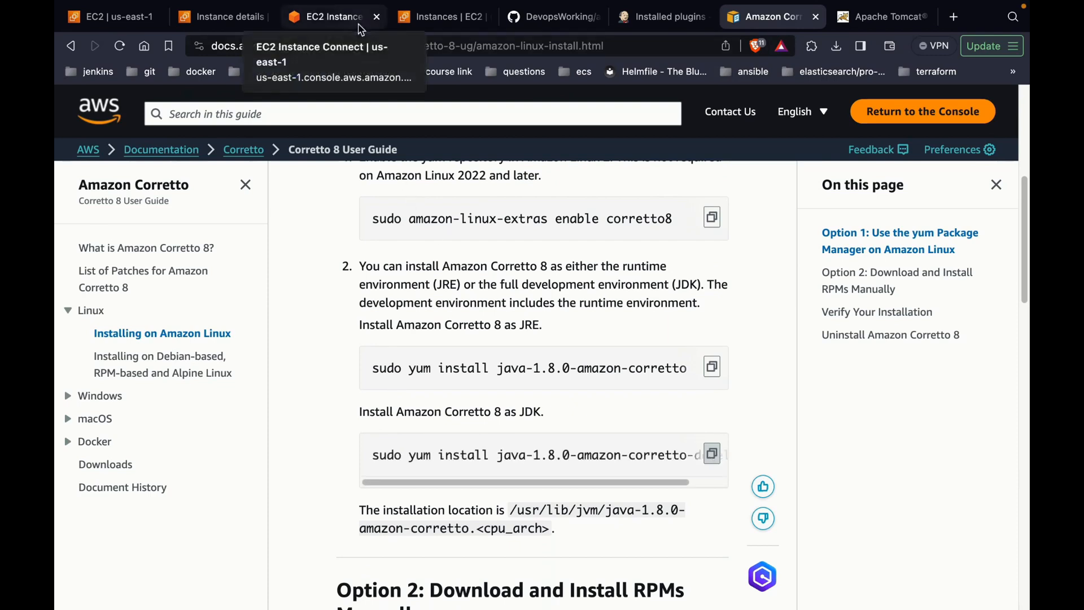
Step: Run the java-1.8.0-amazon-corretto install on tomcat-server, confirming the 94 packages with y
left_click(432, 23)
left_click(365, 19)
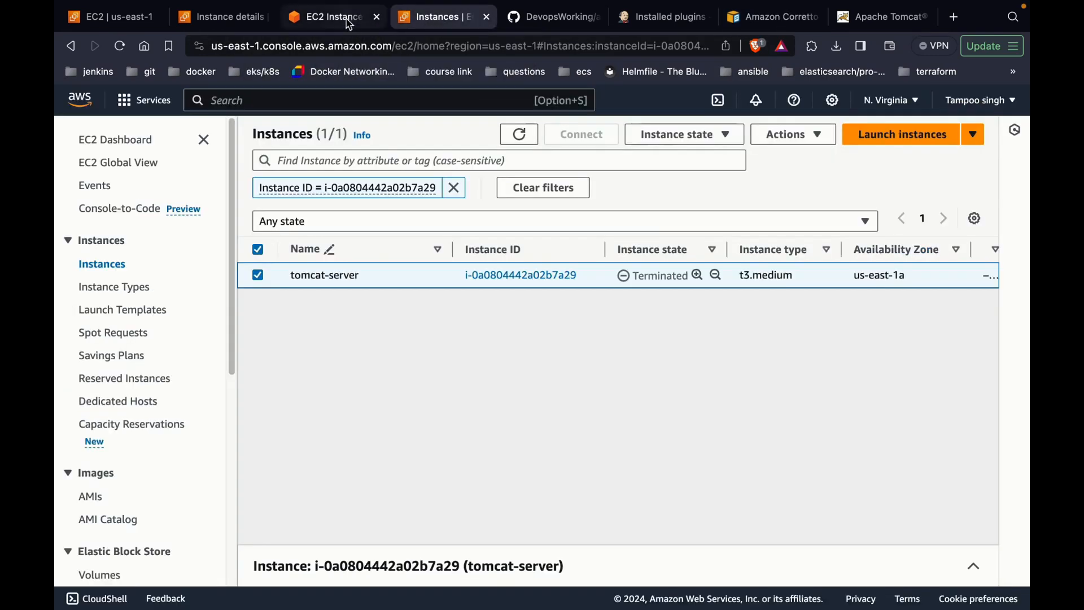
left_click(399, 260)
key("super+v")
key("Return")
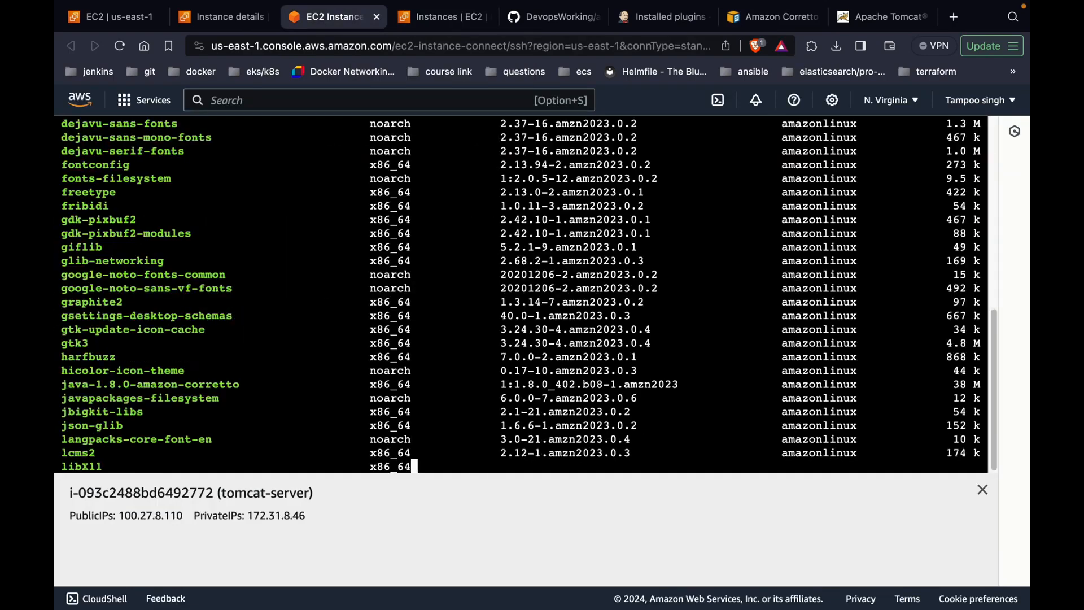
type("y")
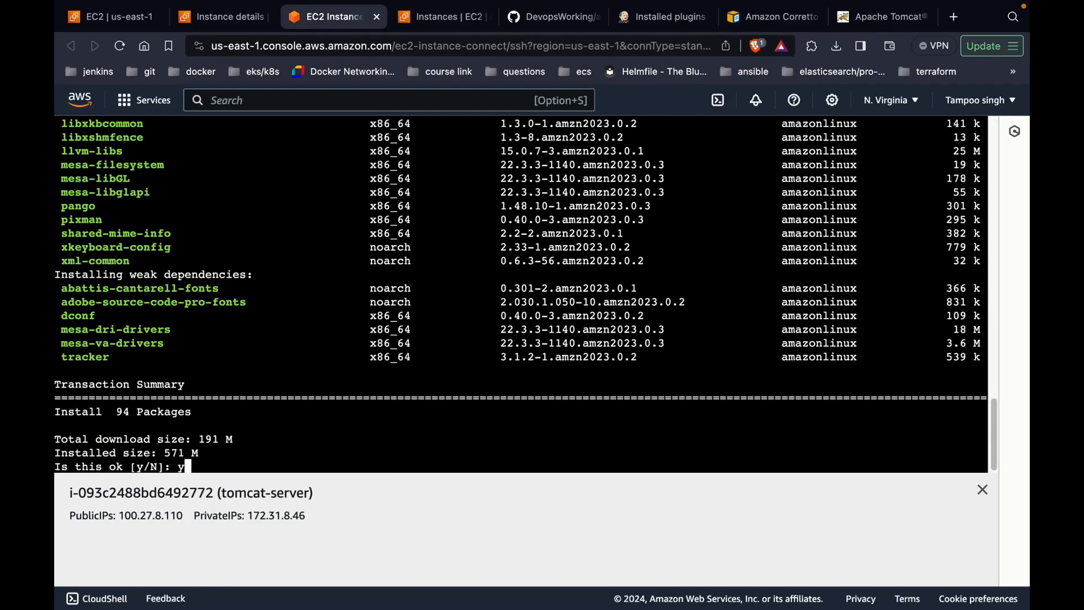
key("Return")
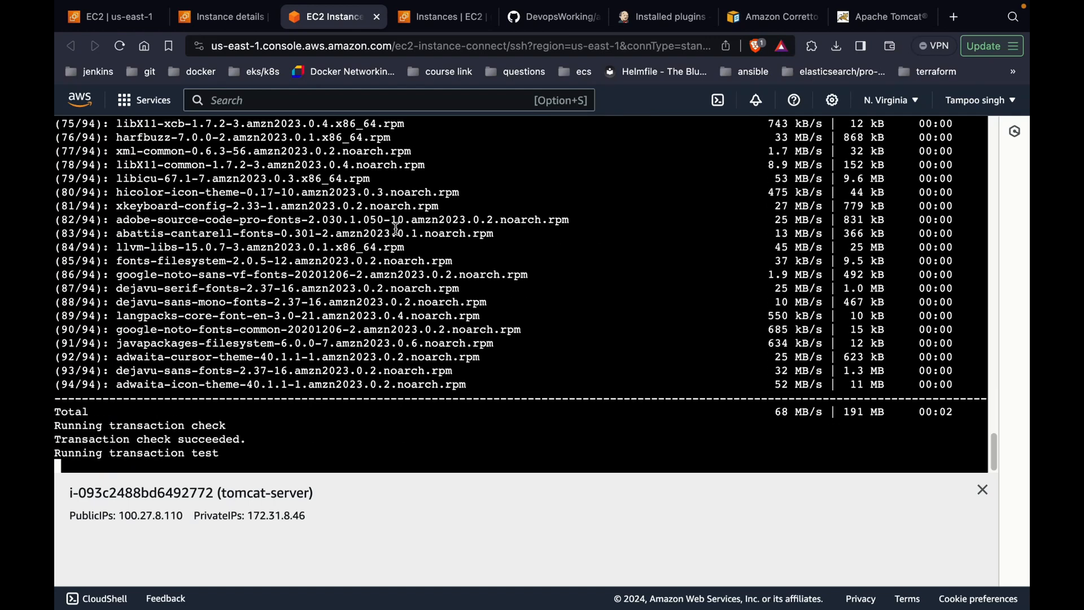
left_click(135, 32)
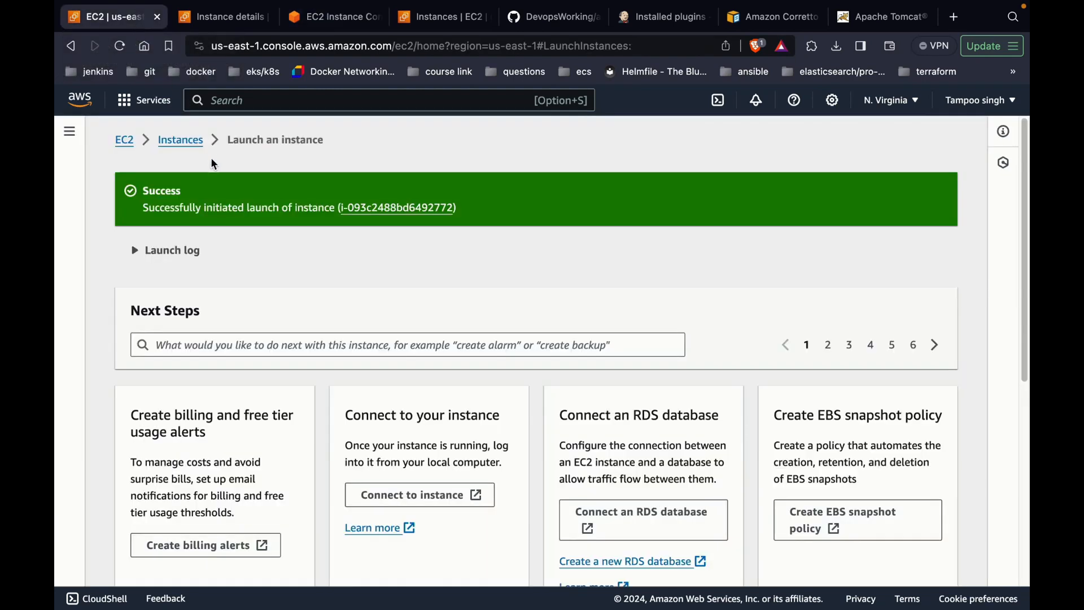
Step: Copy the Jenkins server's public IPv4 address 44.192.5.39 from its instance details
left_click(181, 141)
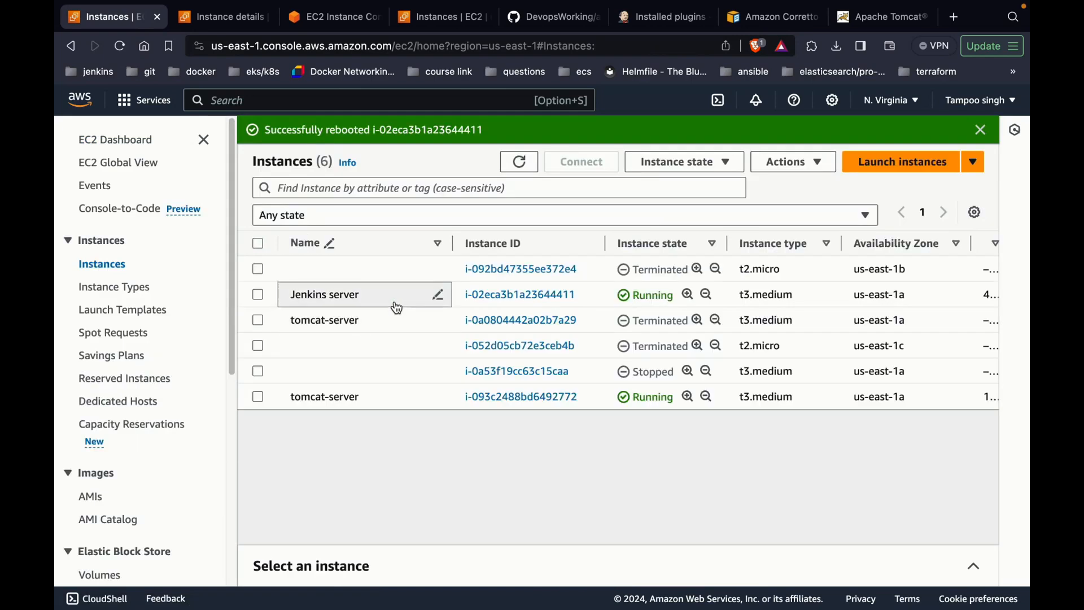
left_click(480, 298)
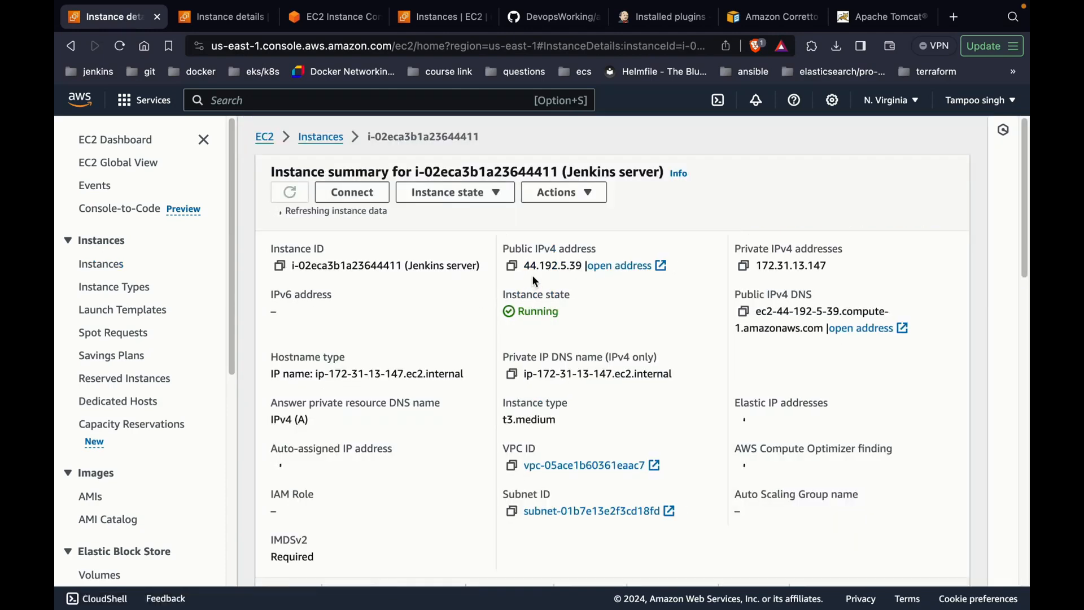
left_click(513, 262)
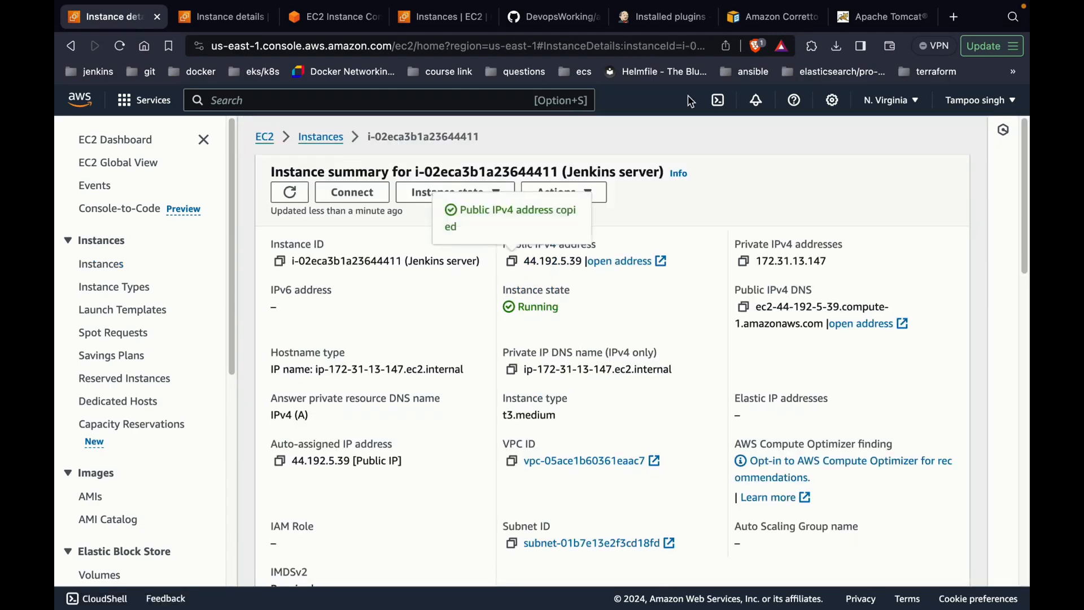
Step: Paste 44.192.5.39 into the Jenkins tab's address bar
left_click(667, 17)
left_click(510, 50)
key("super+v")
Step: Load Jenkins at 44.192.5.39:8080 and sign in with the admin username and password
type(":80")
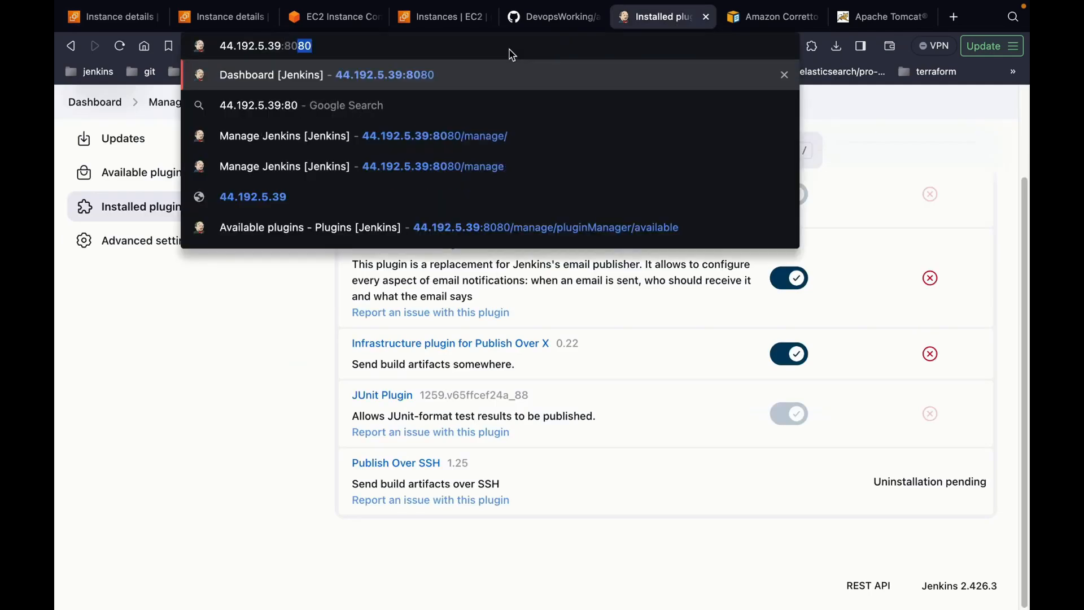
key("Return")
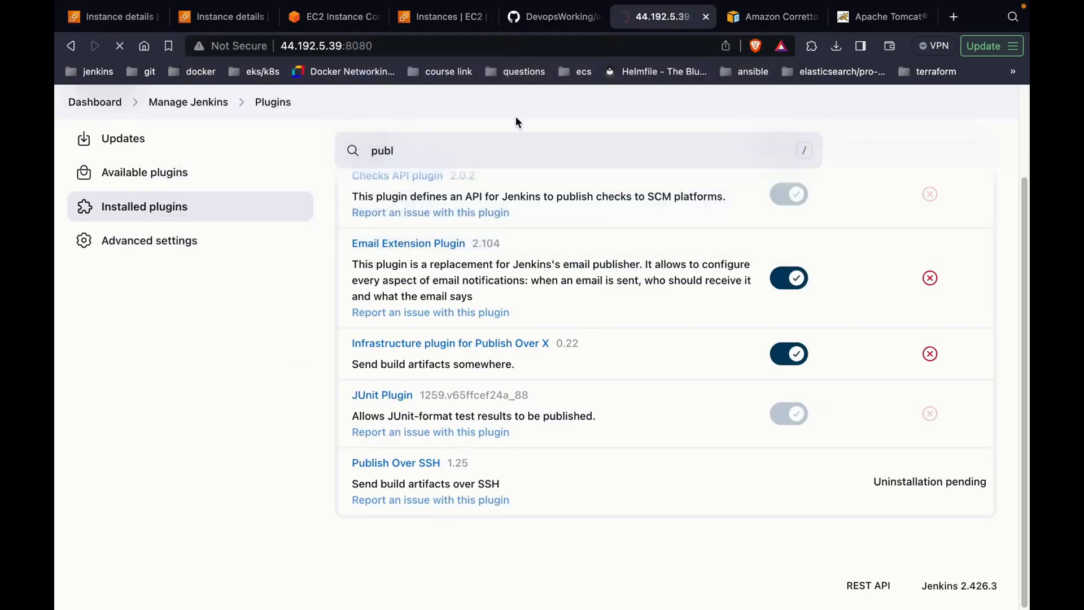
type("admin")
key("Tab")
type("ad")
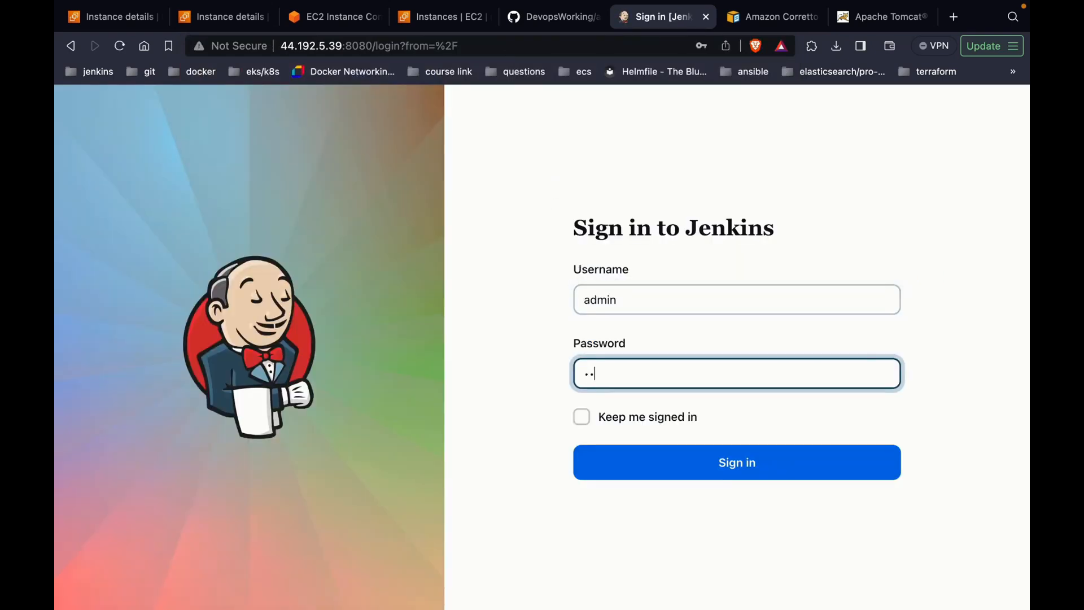
key("Return")
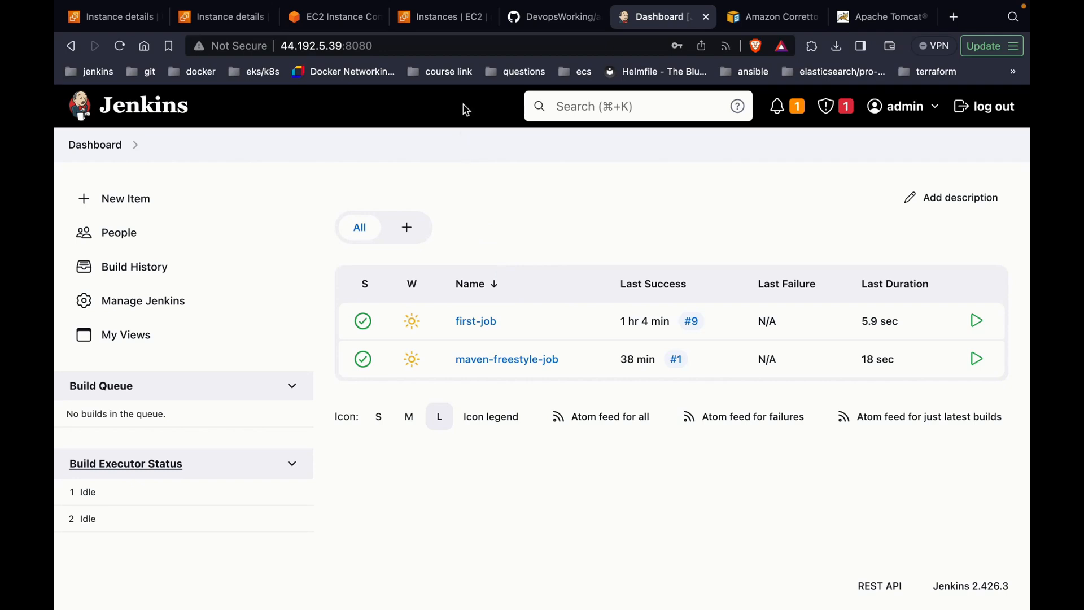
Step: Close the old Instances | EC2 tab and return to the tomcat-server terminal
left_click(441, 17)
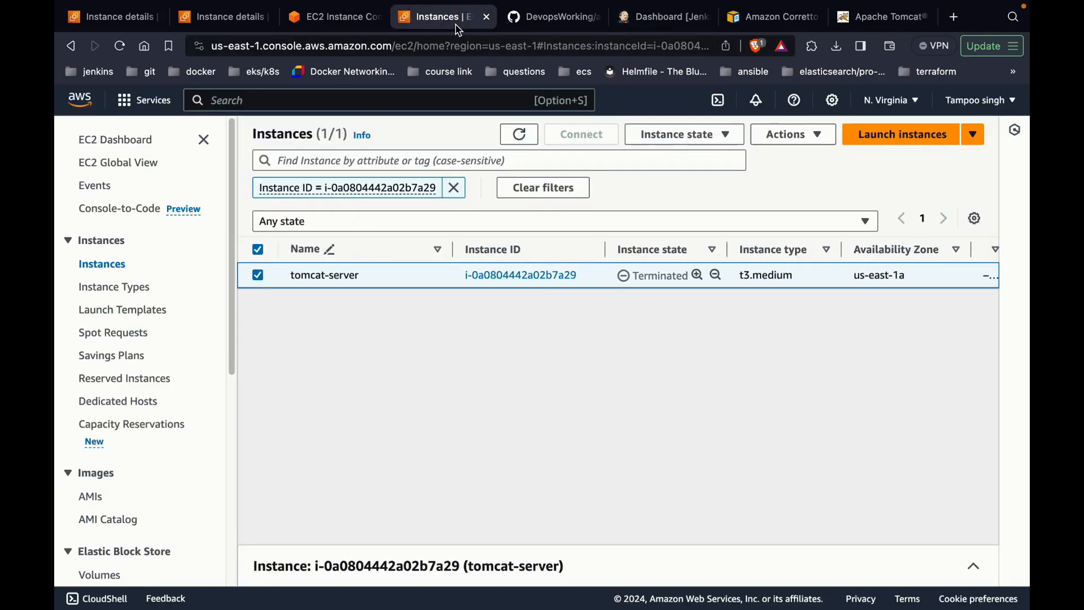
left_click(487, 17)
left_click(349, 18)
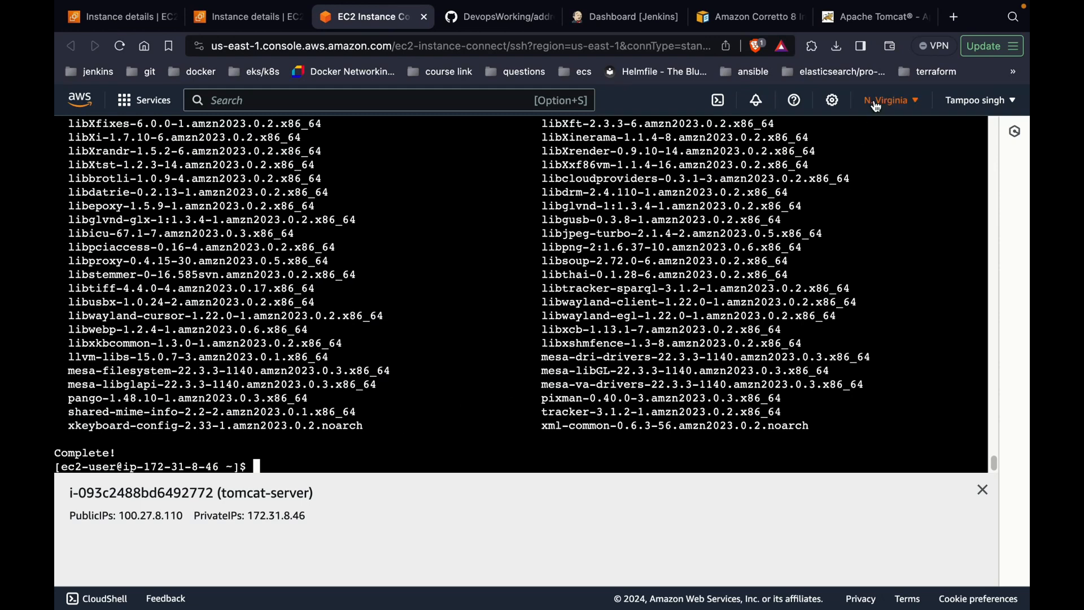
Step: Copy the Tomcat 9.0.85 Core tar.gz link address from the Apache Tomcat download page
left_click(880, 17)
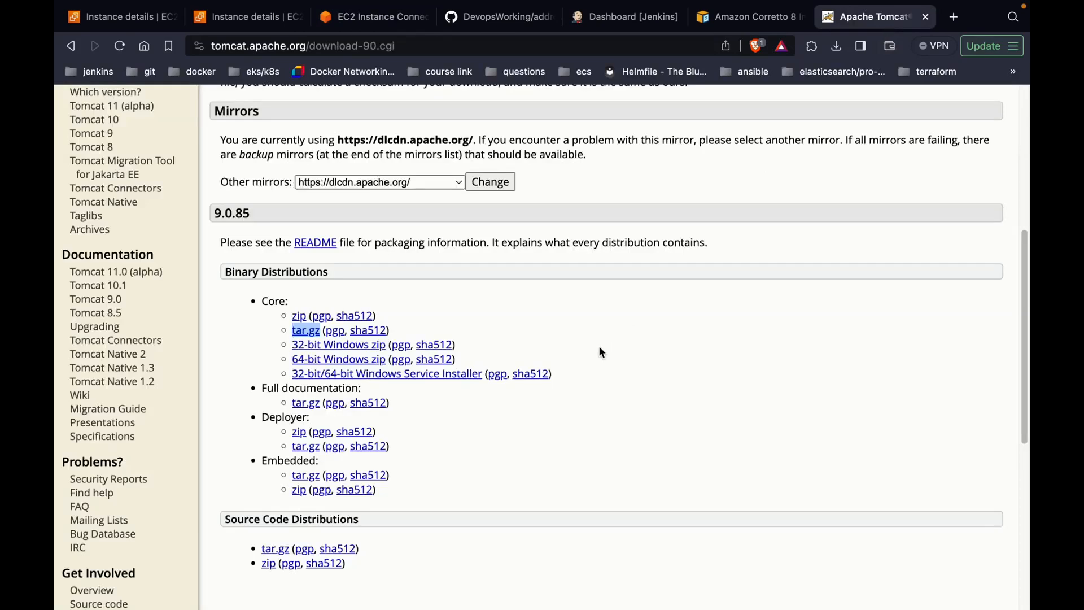
right_click(306, 331)
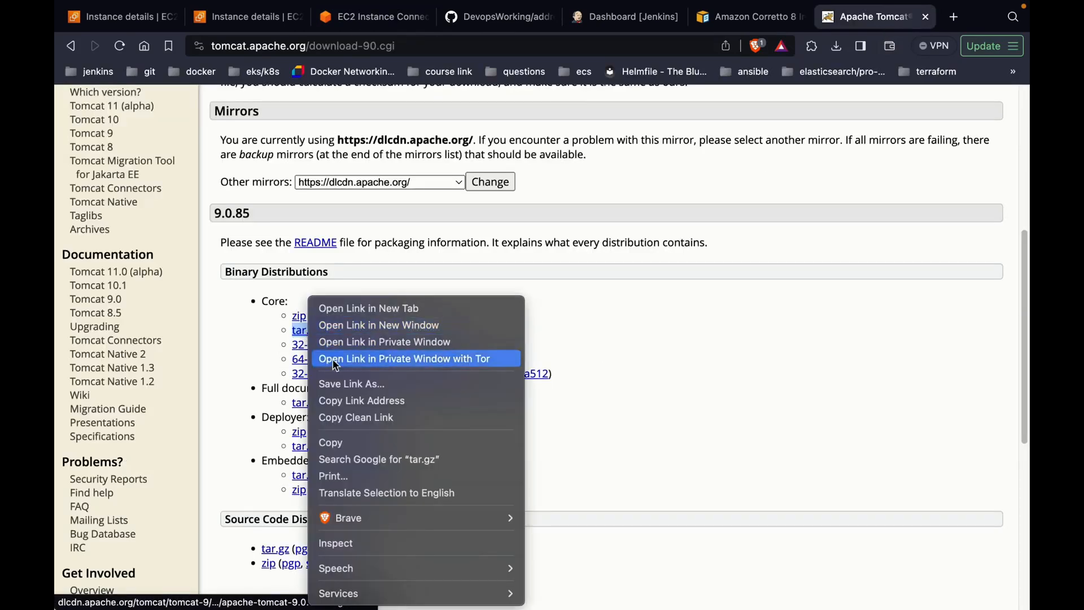
left_click(333, 401)
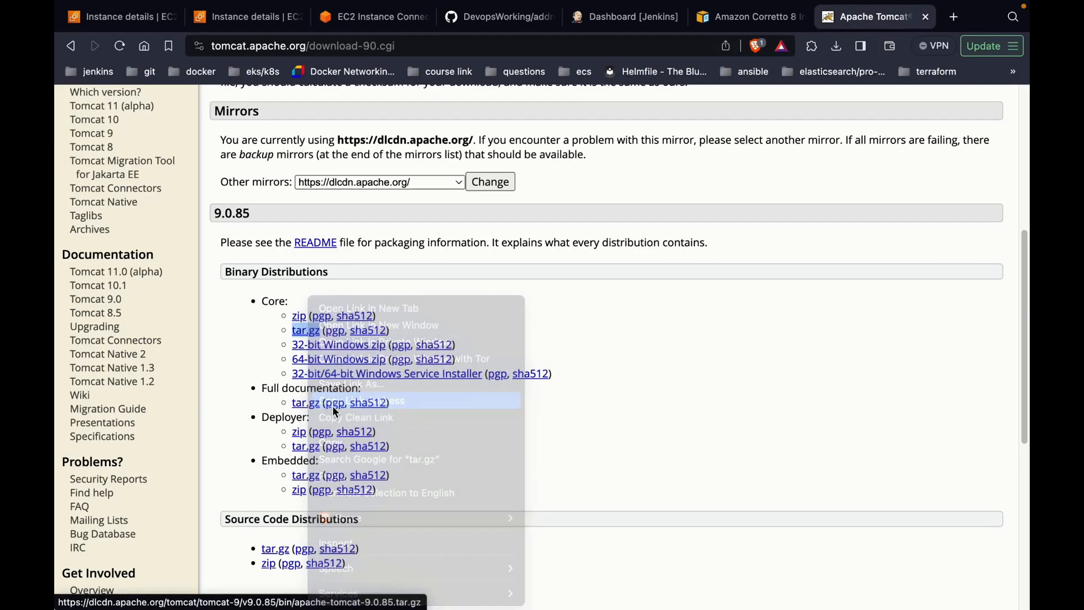
left_click(369, 16)
Step: Download apache-tomcat-9.0.85.tar.gz with wget and extract it with tar -xvzf
type("wget")
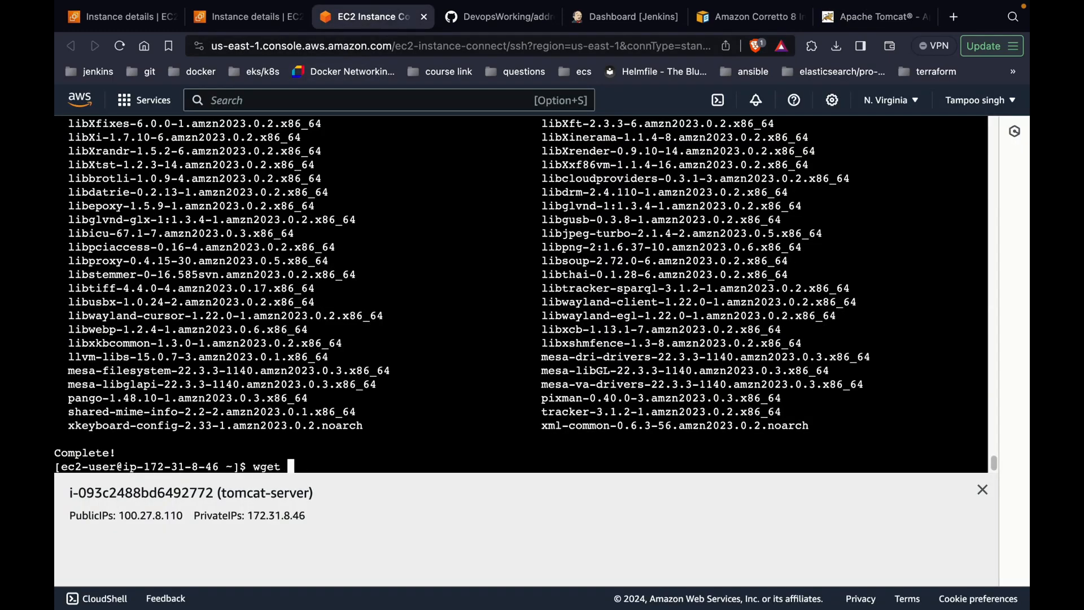
key("super+v")
key("Return")
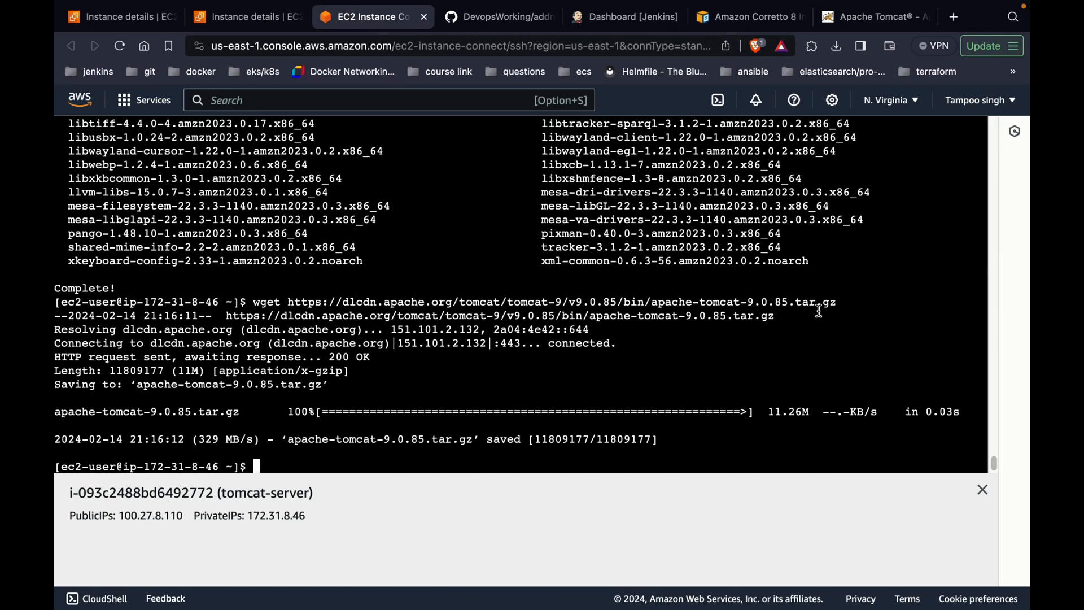
type("tar -xvzf ap")
key("Tab")
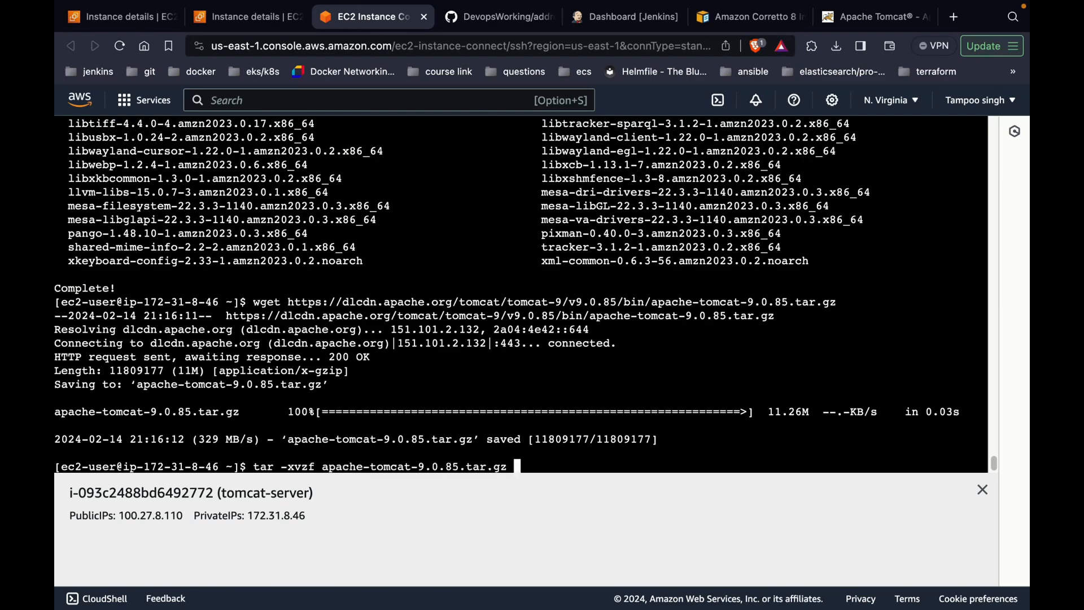
key("Return")
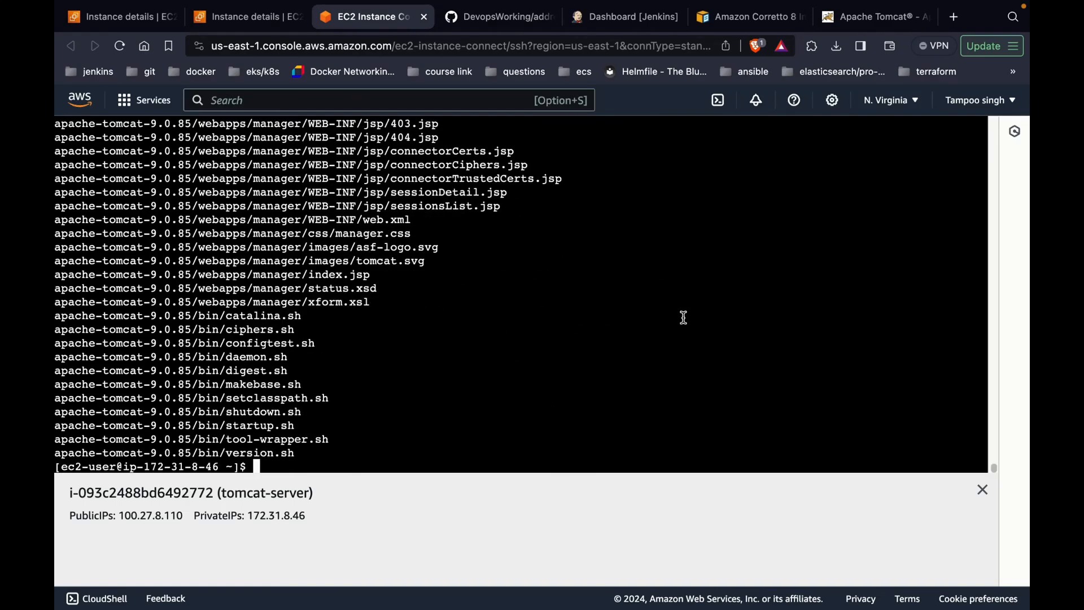
type("ls")
key("Return")
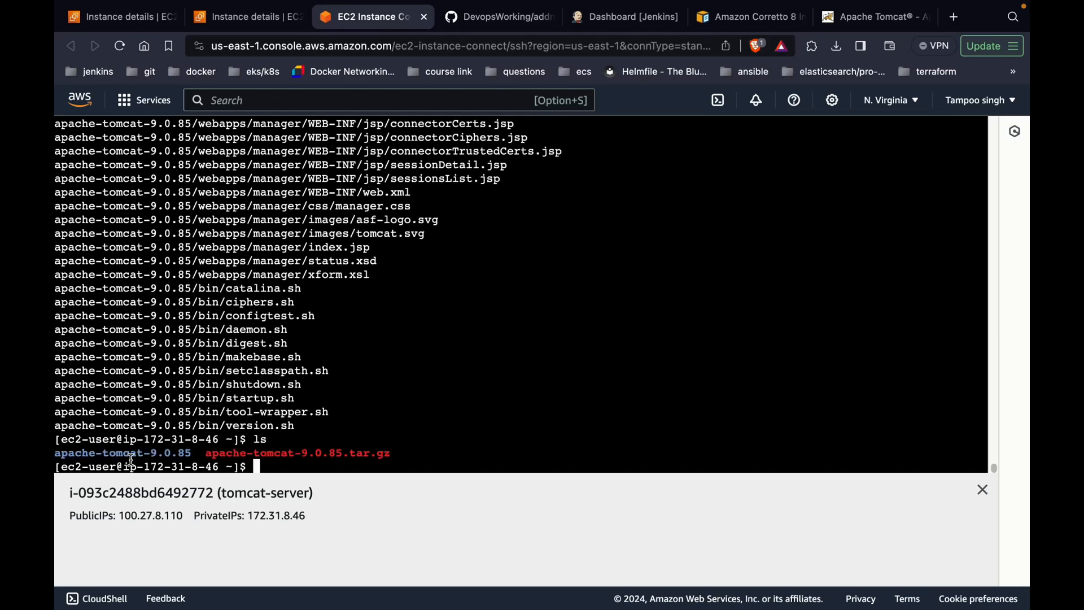
Step: Change into apache-tomcat-9.0.85/bin and run ./startup.sh
type("cd a")
key("Tab")
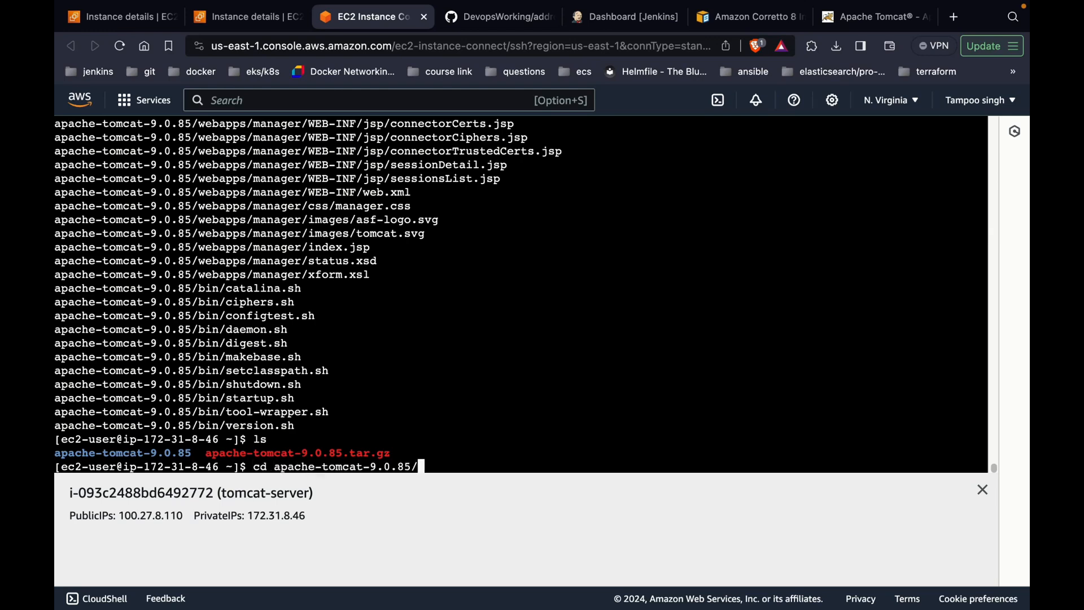
key("Return")
type("ls")
key("Return")
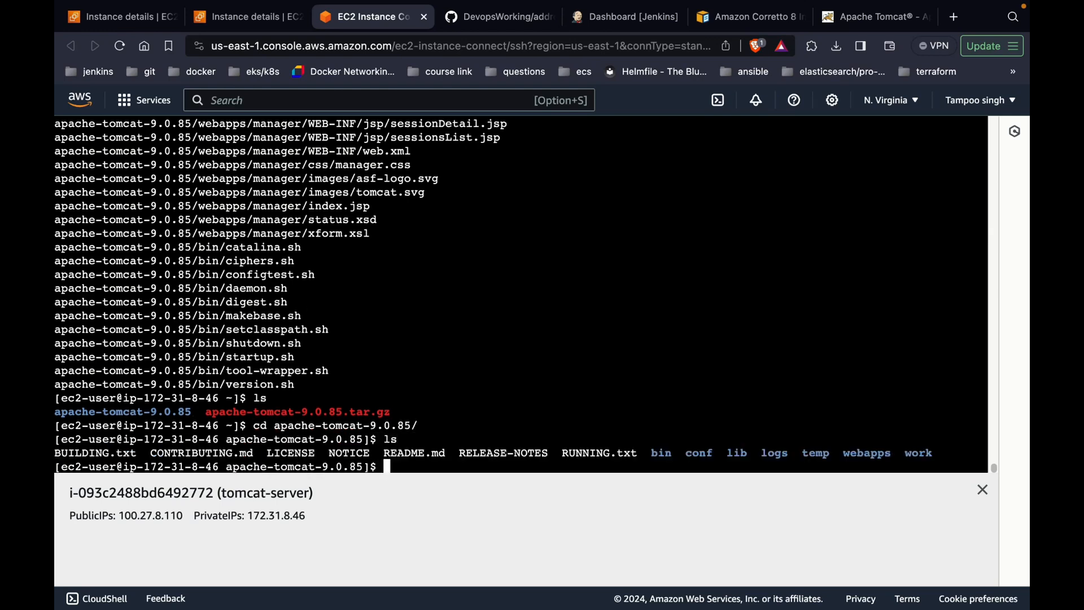
type("cd bin")
key("Return")
type("ls")
key("Return")
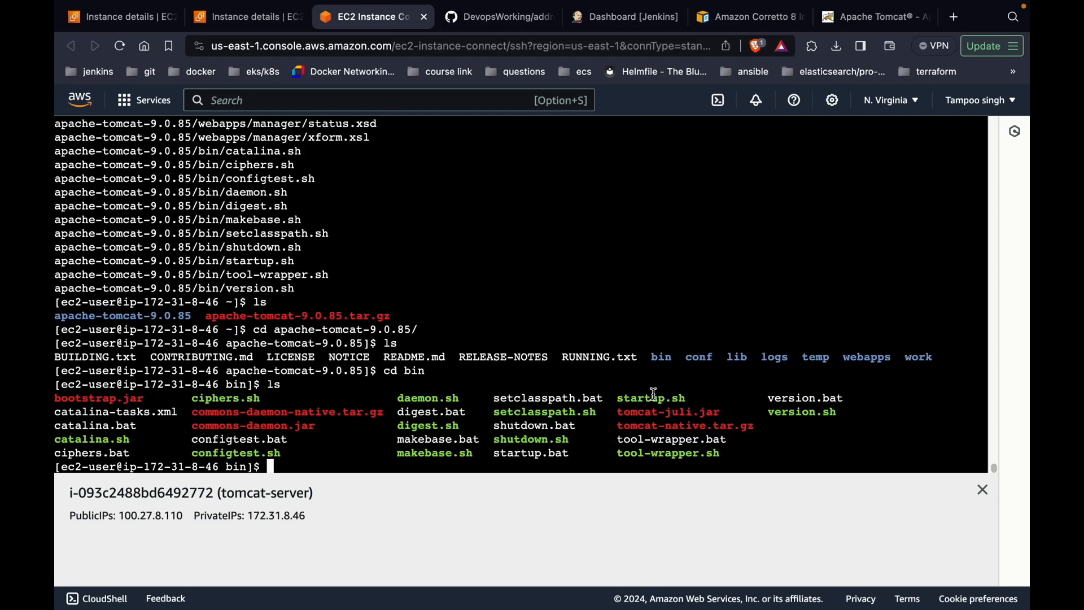
type("./st")
key("Tab")
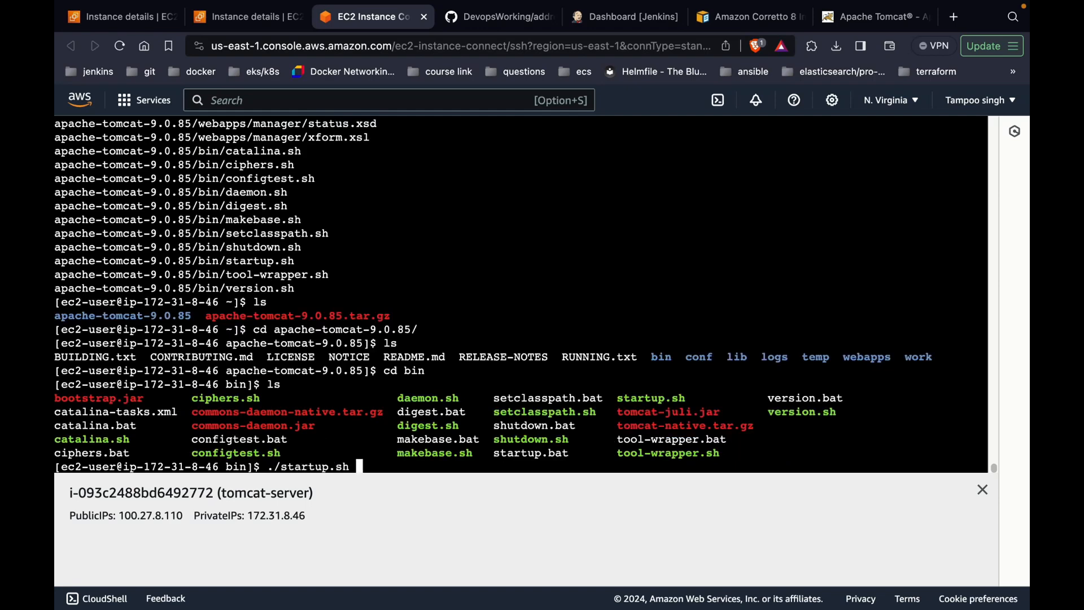
key("Return")
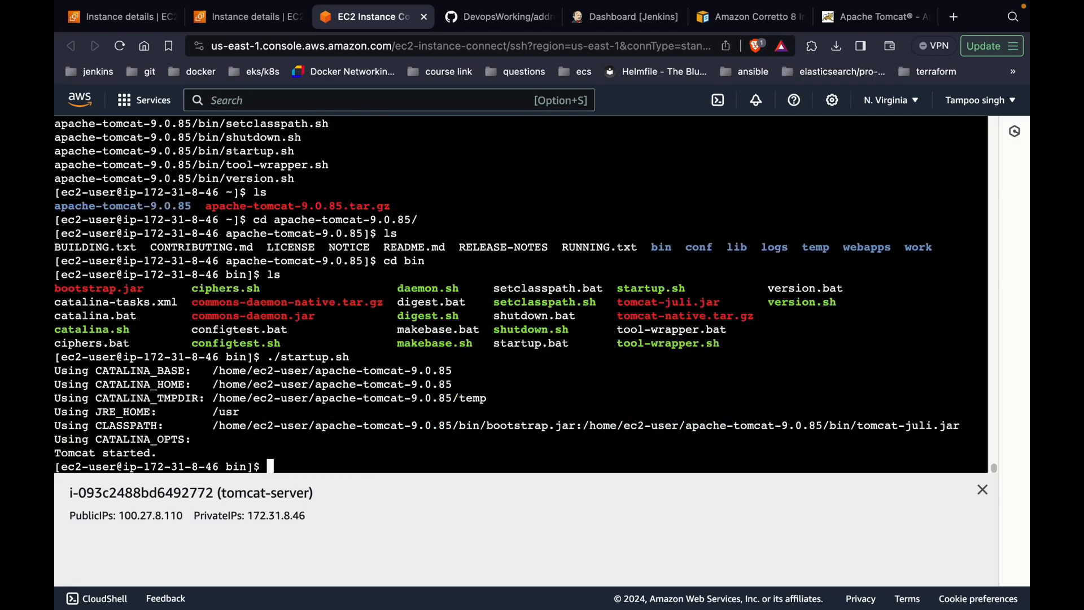
Step: Open 100.27.8.110:8080 in a new tab to confirm the Tomcat 9.0.85 welcome page loads
double_click(126, 455)
double_click(167, 516)
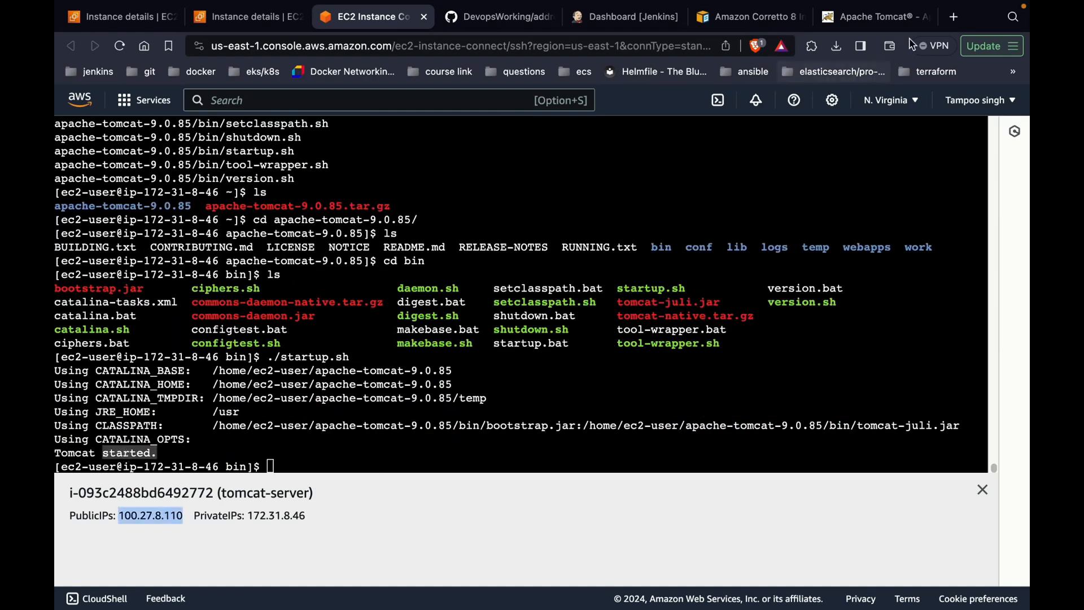
left_click(954, 17)
key("super+v")
type(":8080")
key("Return")
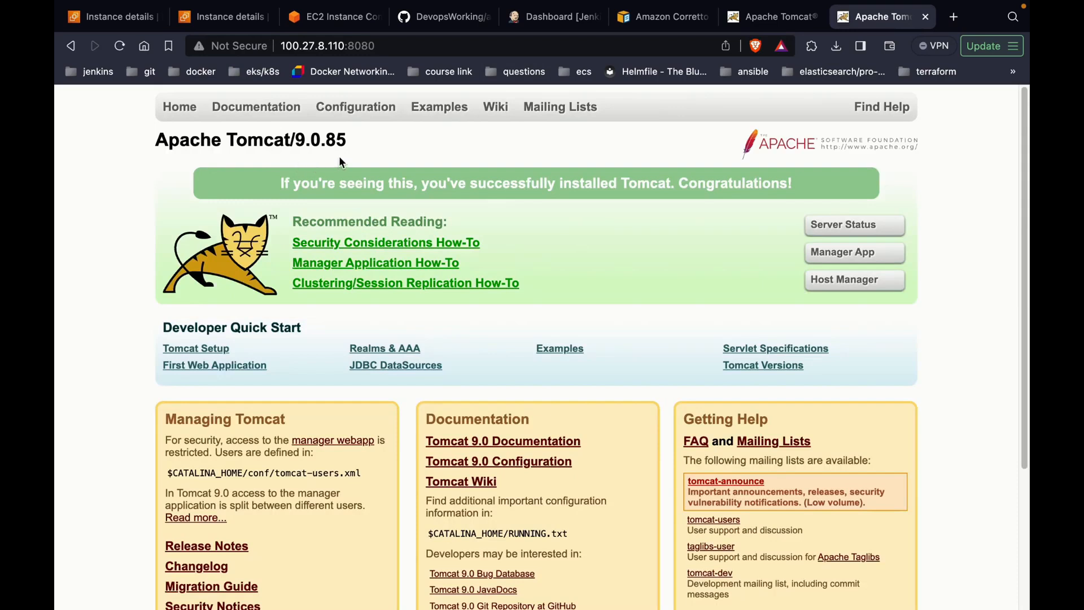
Step: Close the welcome page and stop Tomcat with ./shutdown.sh
left_click(925, 16)
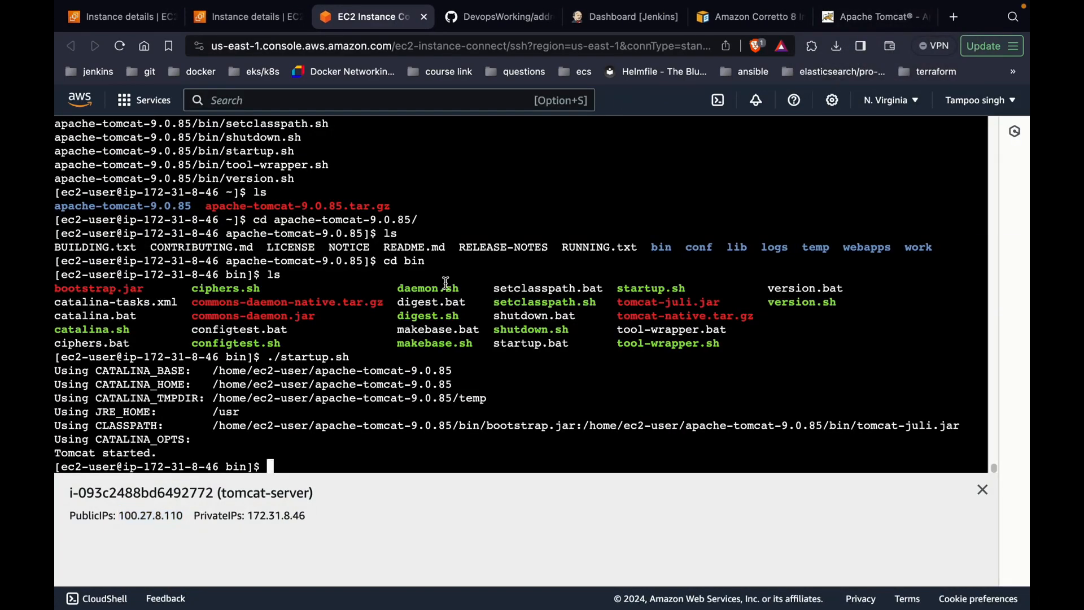
type("./shutdown.sh")
key("Return")
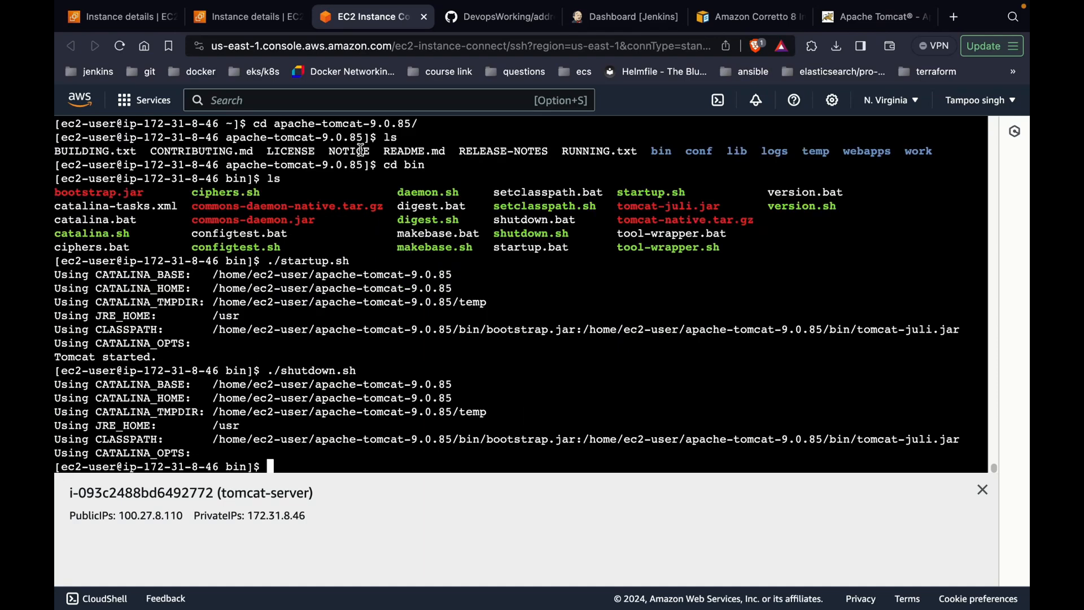
Step: Switch to the Jenkins dashboard and go to Manage Jenkins
left_click(600, 28)
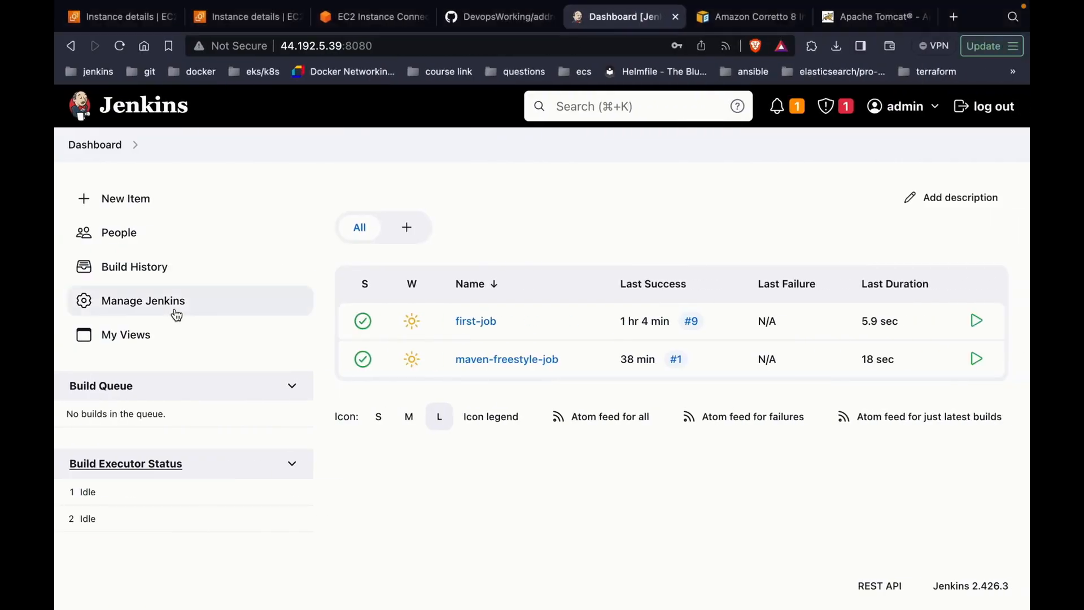
left_click(179, 311)
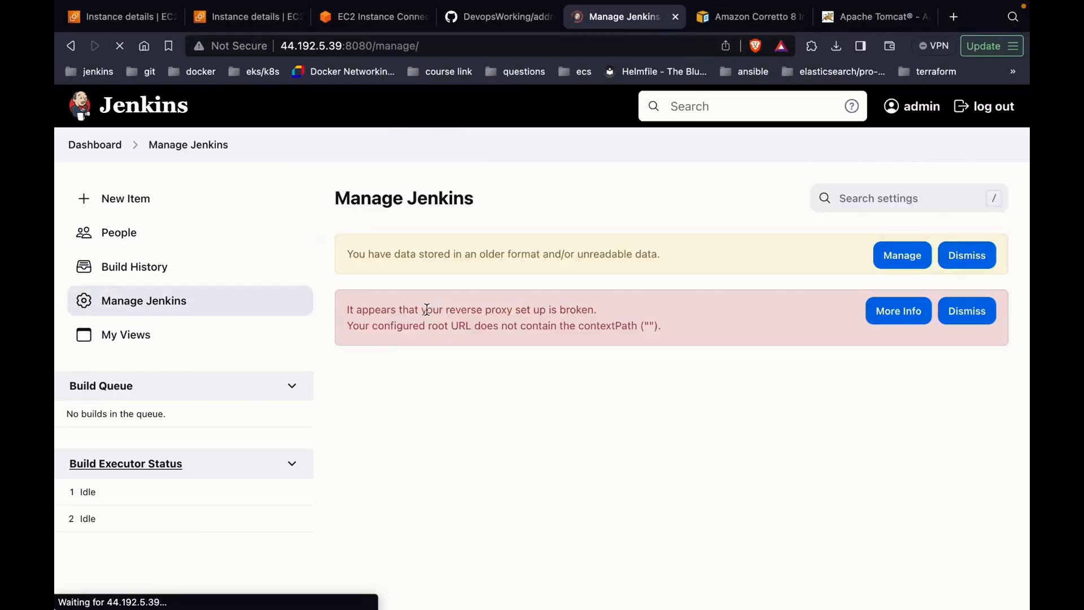
Step: Search 'Publish o' in Available plugins, install Publish Over SSH, and return to the top page
scroll(575, 363, "down", 1)
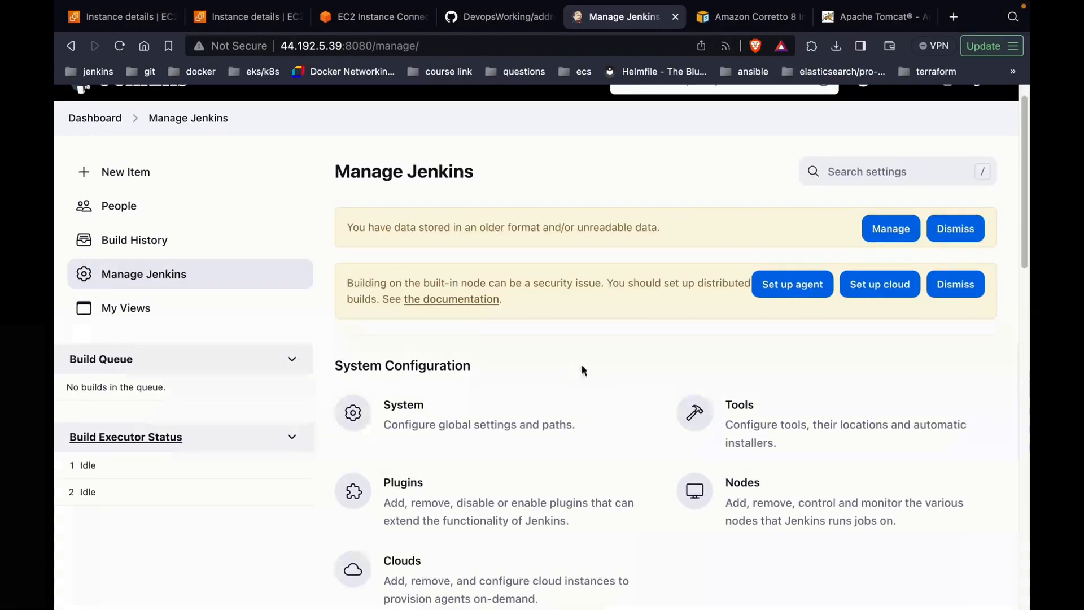
left_click(487, 502)
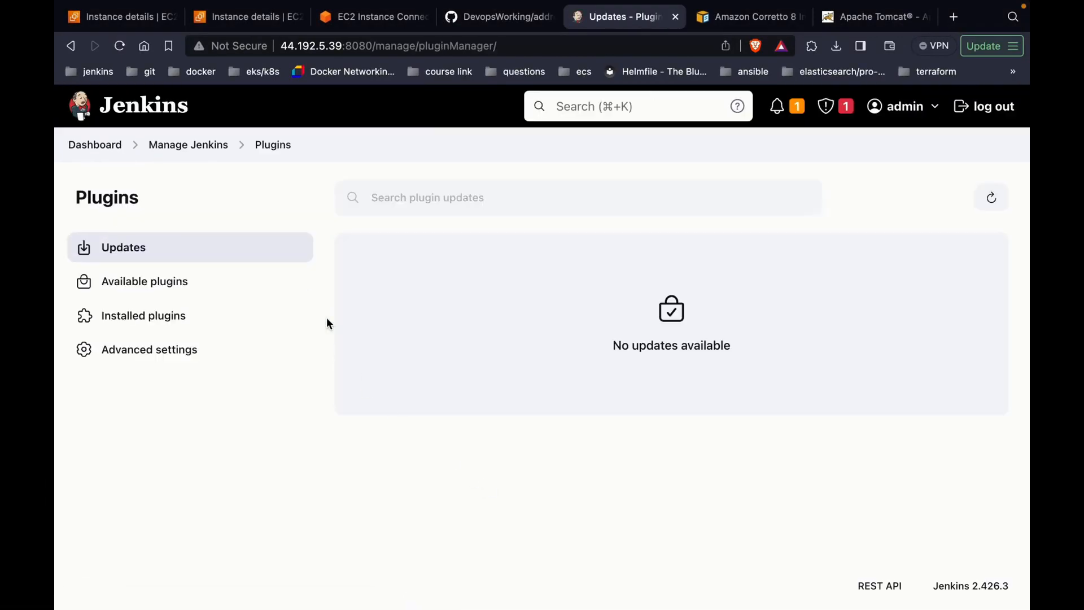
left_click(239, 273)
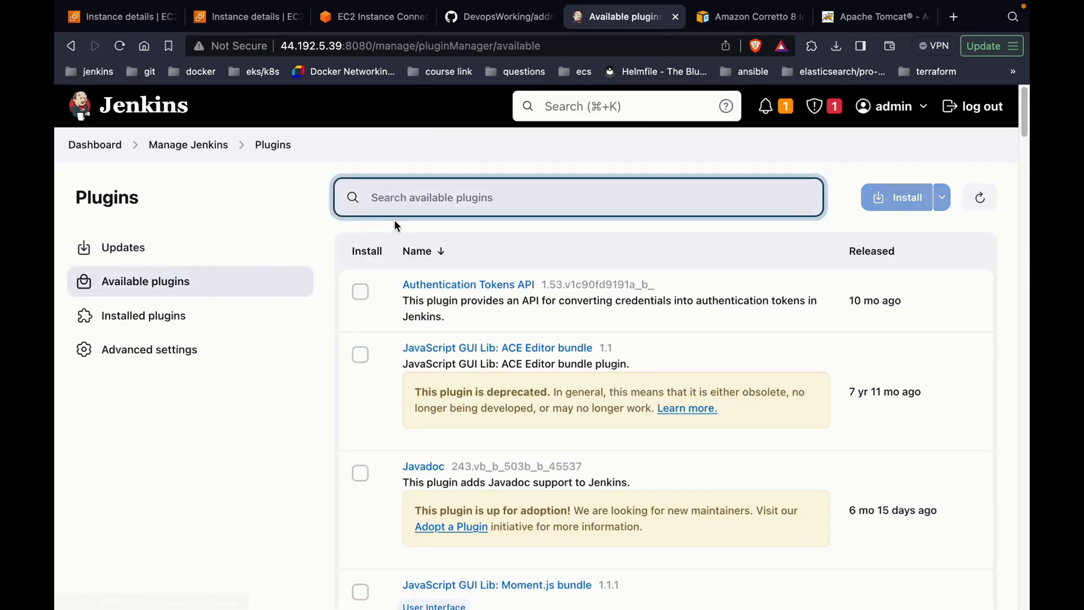
type("Pub")
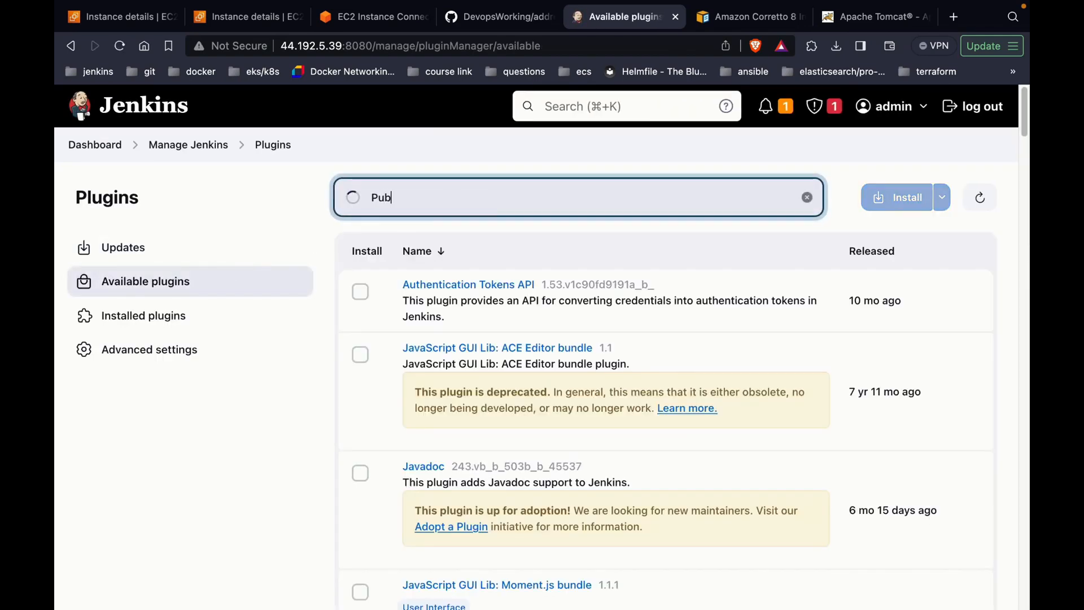
type("lish o")
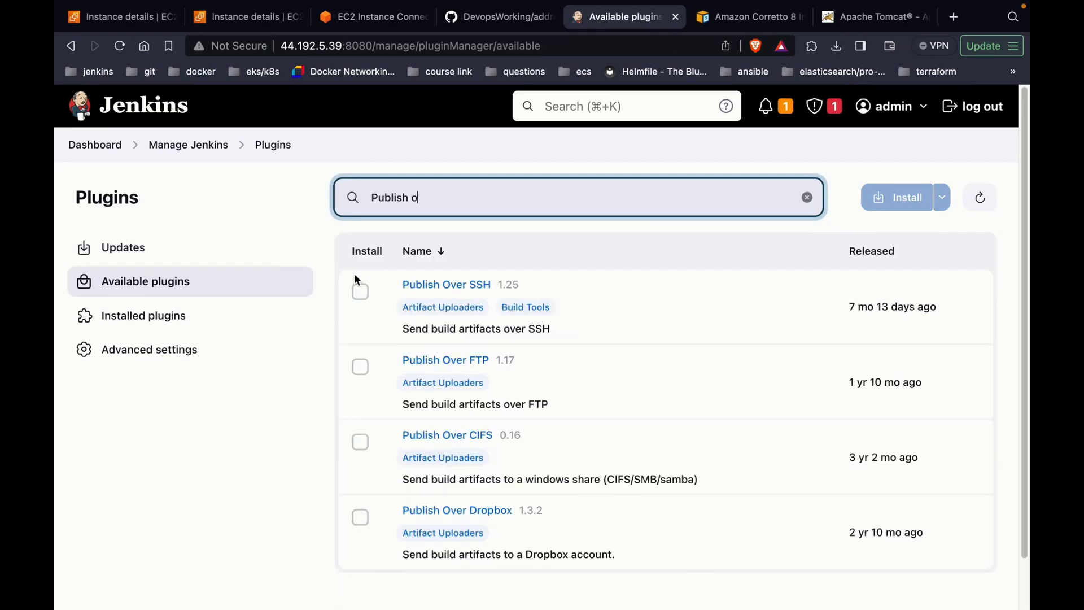
left_click(360, 291)
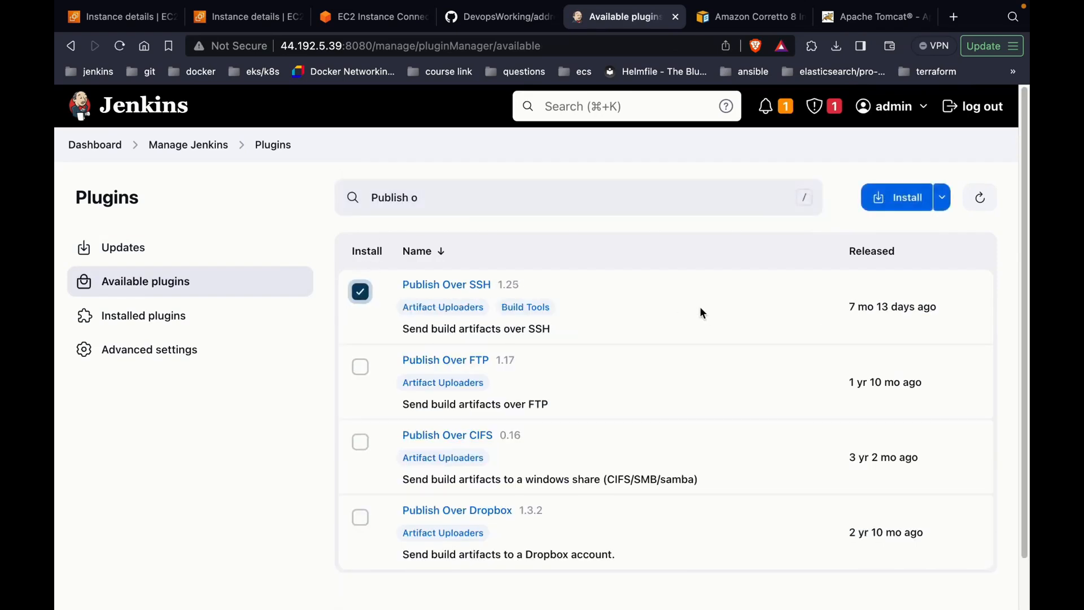
left_click(896, 198)
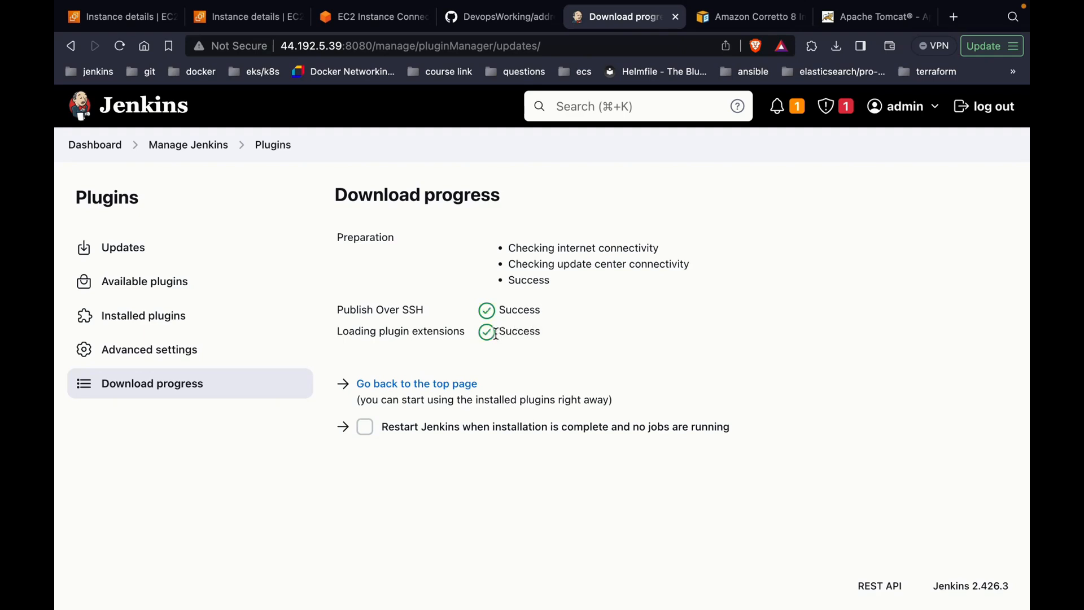
left_click(452, 383)
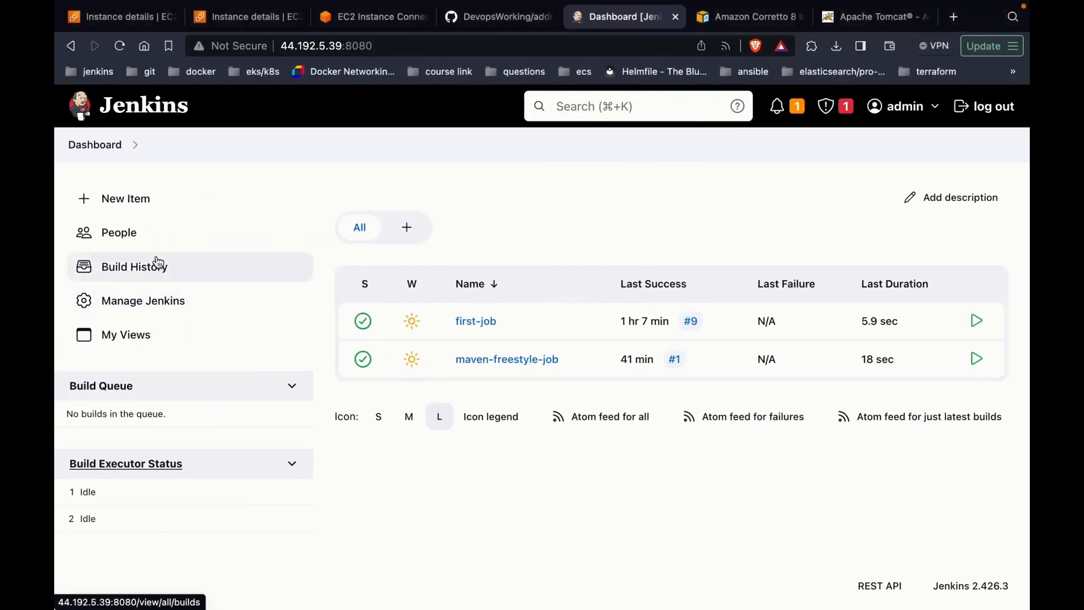
Step: In Tools, keep the Maven installation named Maven (3.9.6, installed automatically) and save
left_click(155, 297)
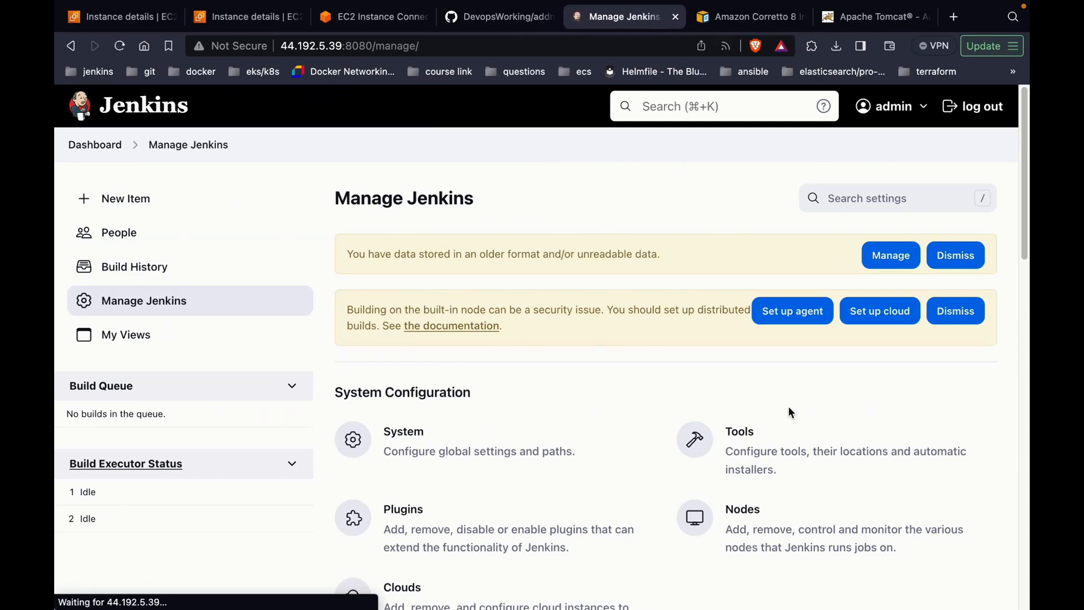
left_click(765, 438)
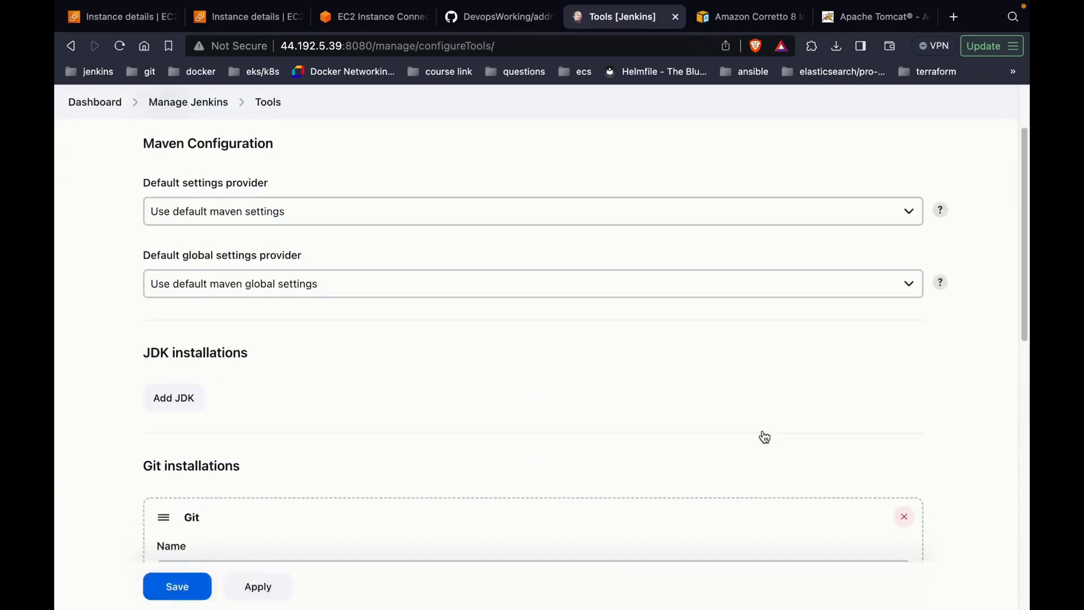
scroll(765, 438, "down", 10)
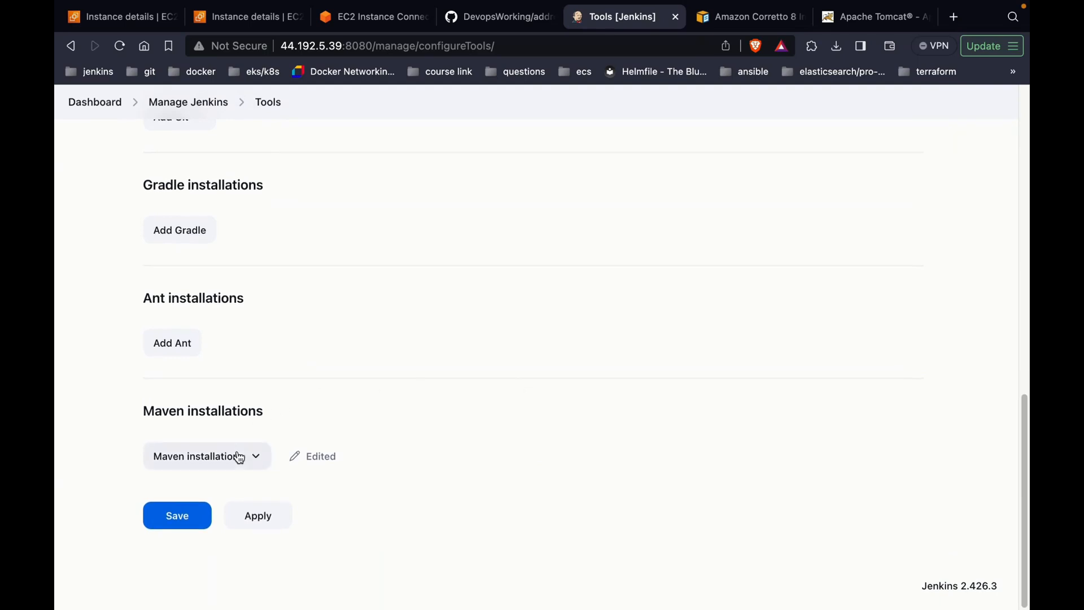
left_click(240, 457)
scroll(237, 455, "down", 4)
left_click(285, 382)
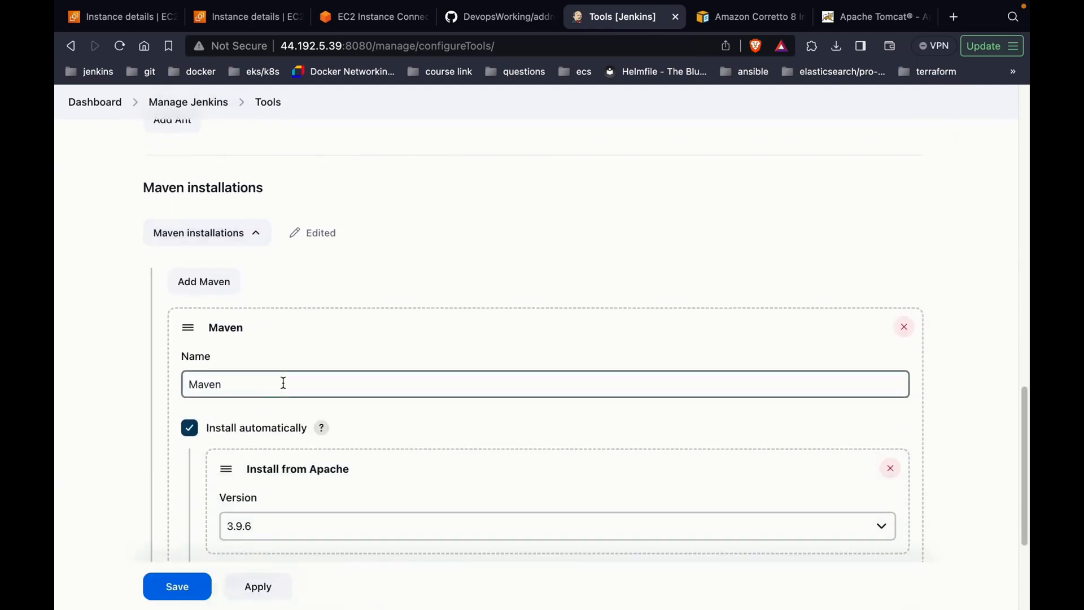
scroll(283, 382, "down", 1)
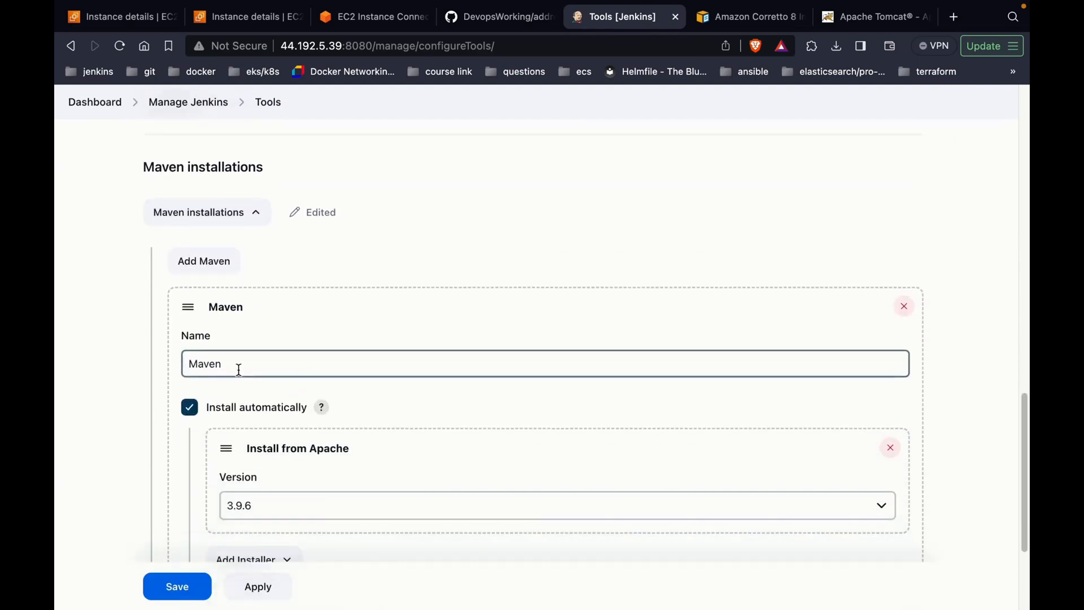
scroll(240, 449, "down", 1)
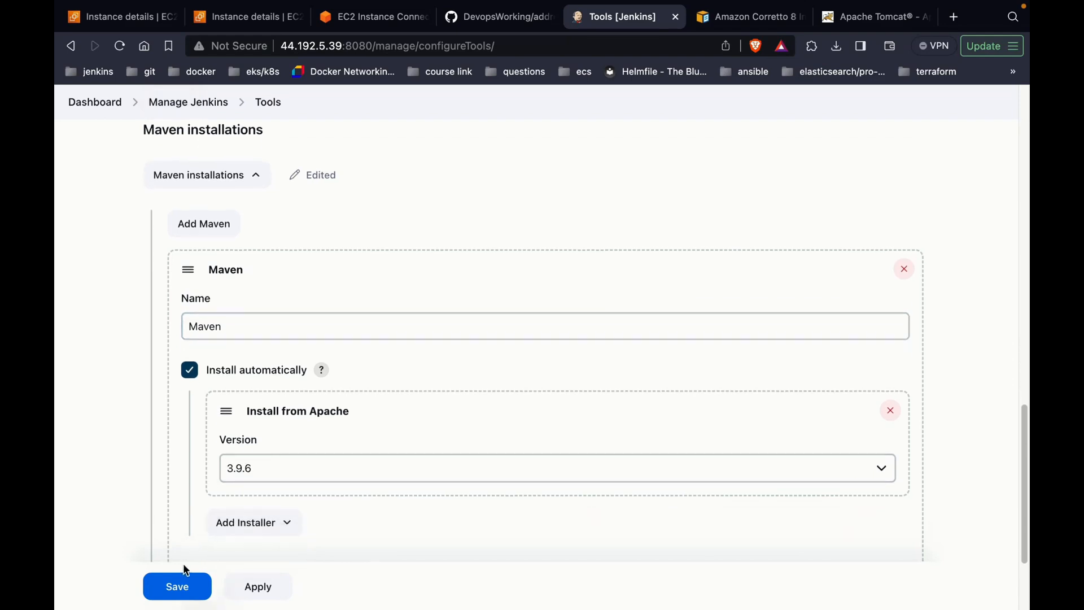
left_click(182, 582)
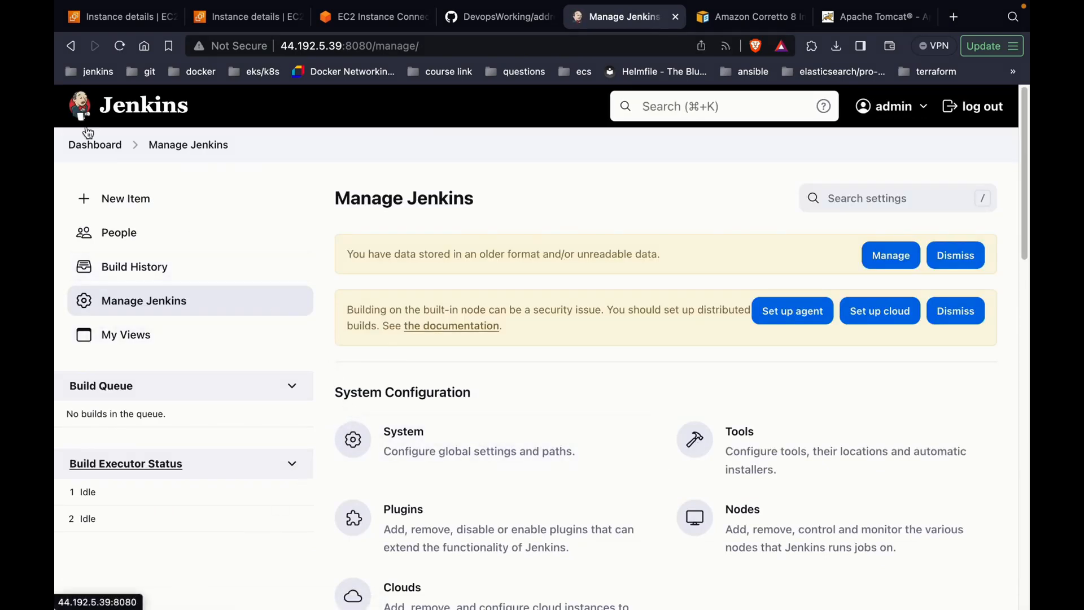
Step: Create a new freestyle project named Project-1
left_click(72, 145)
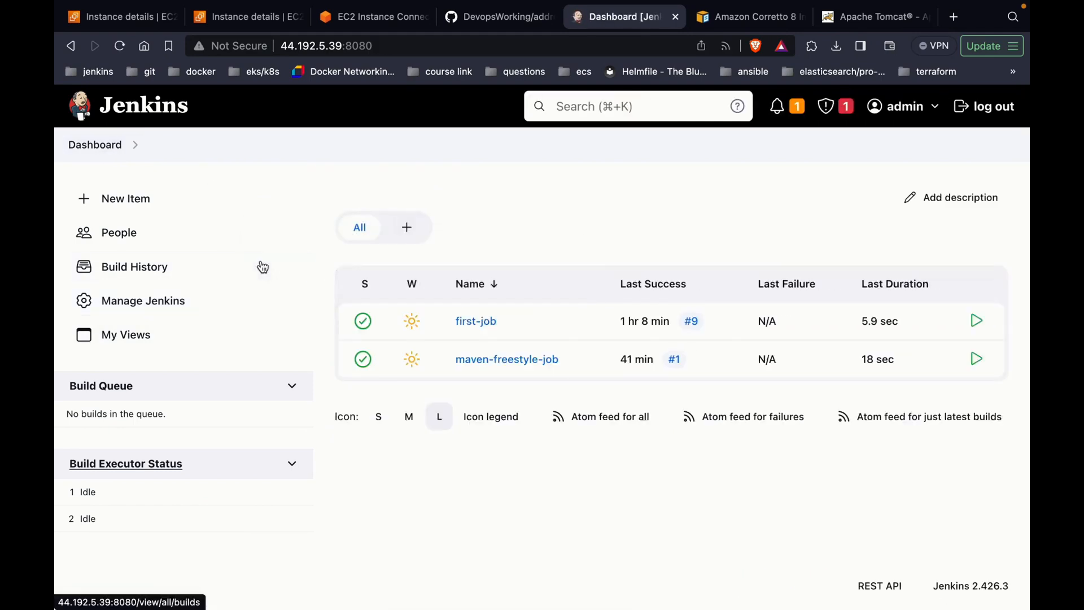
left_click(240, 207)
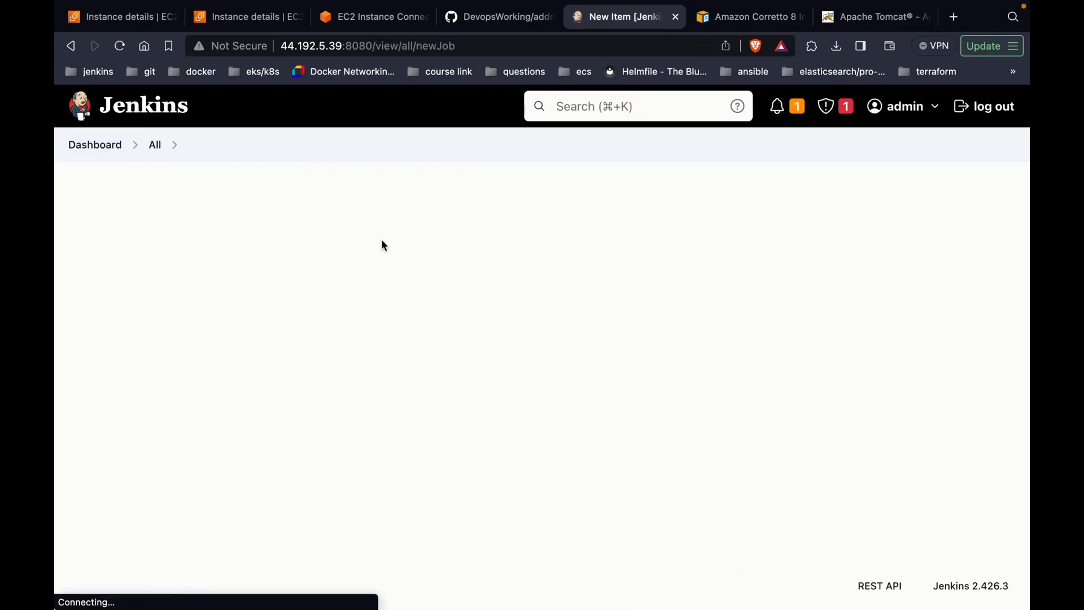
left_click(392, 248)
type("Pro")
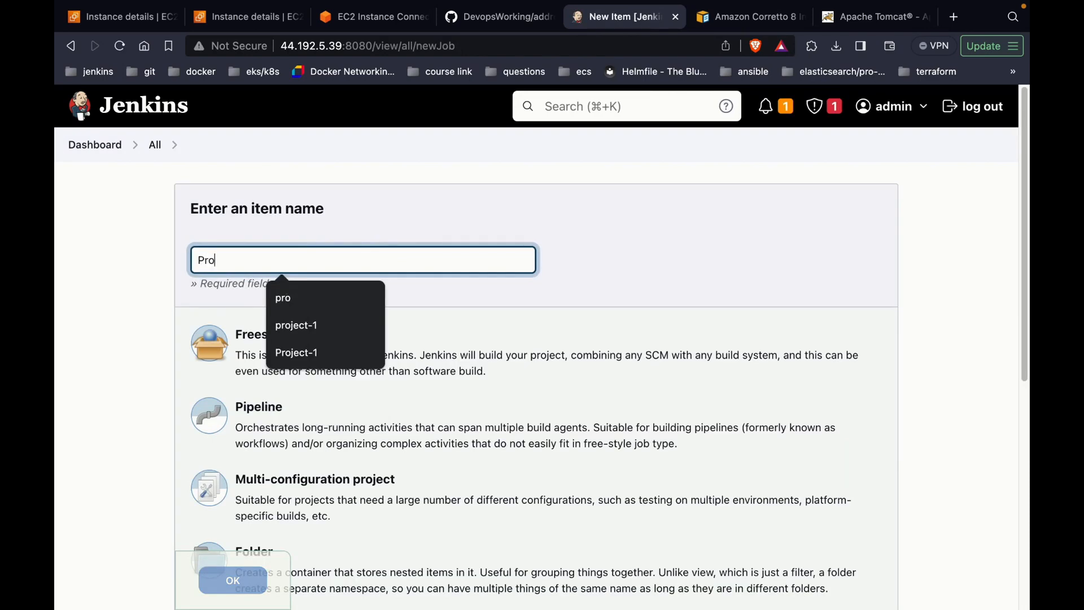
type("ject-1")
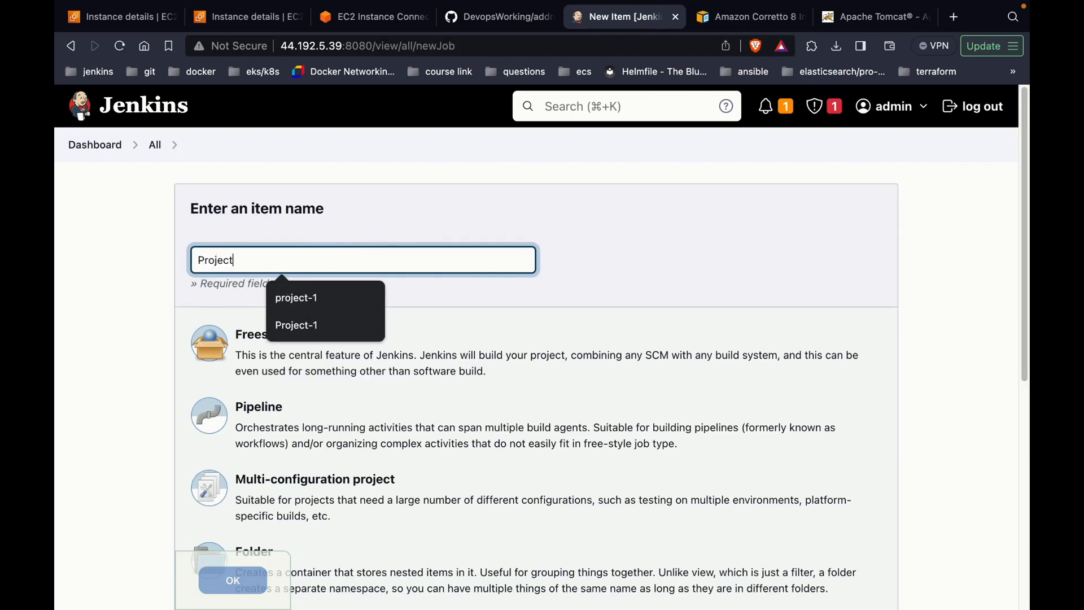
left_click(339, 371)
left_click(236, 583)
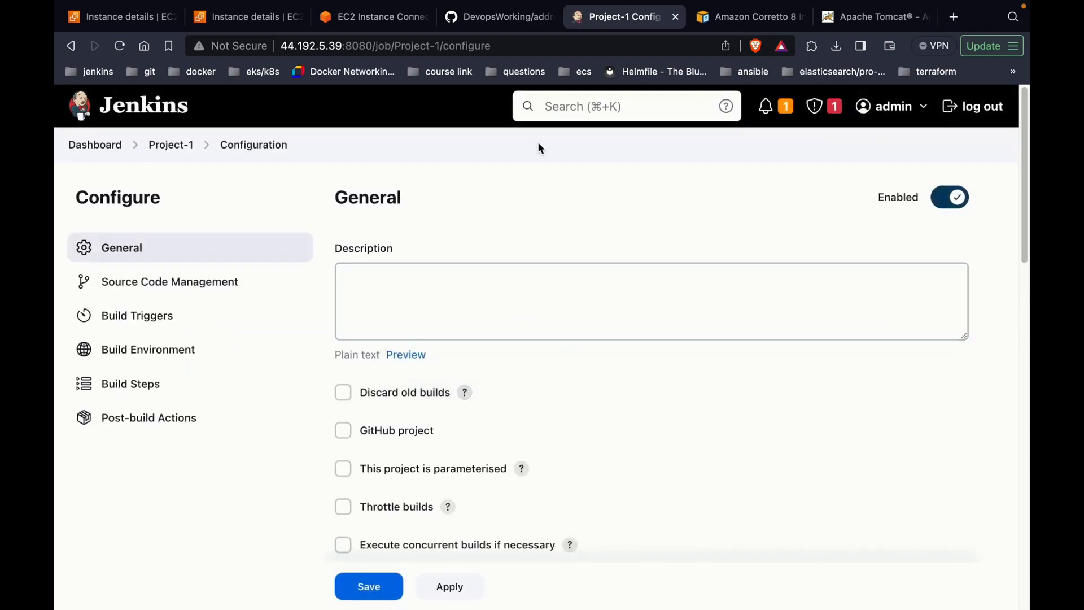
Step: Copy the addressbook repository's HTTPS clone URL from GitHub
left_click(530, 23)
left_click(722, 261)
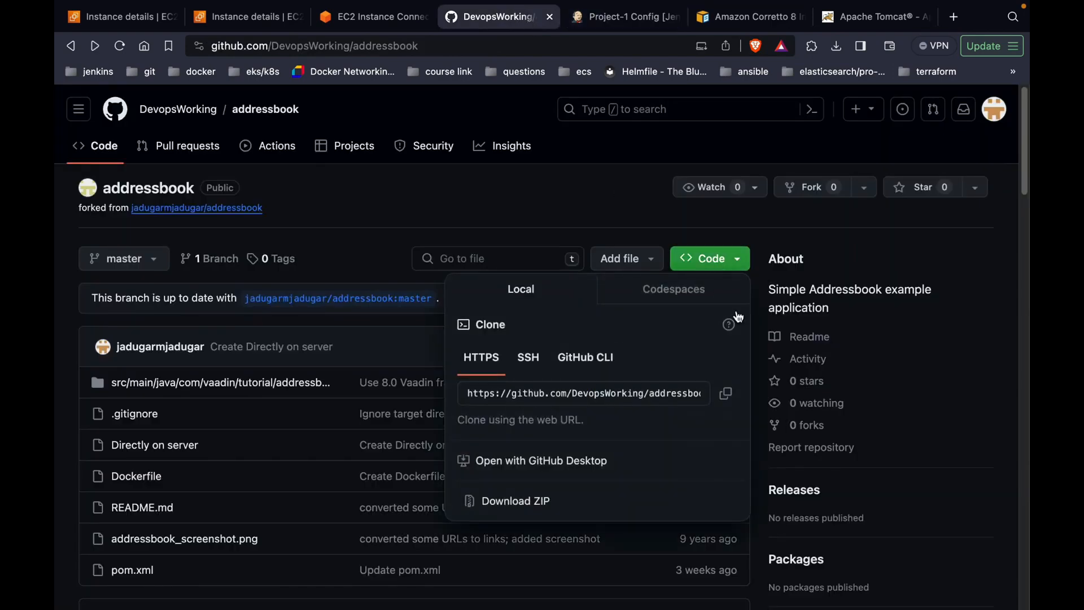
left_click(727, 392)
Step: Enter 'Addressbook application' as Project-1's description
left_click(639, 175)
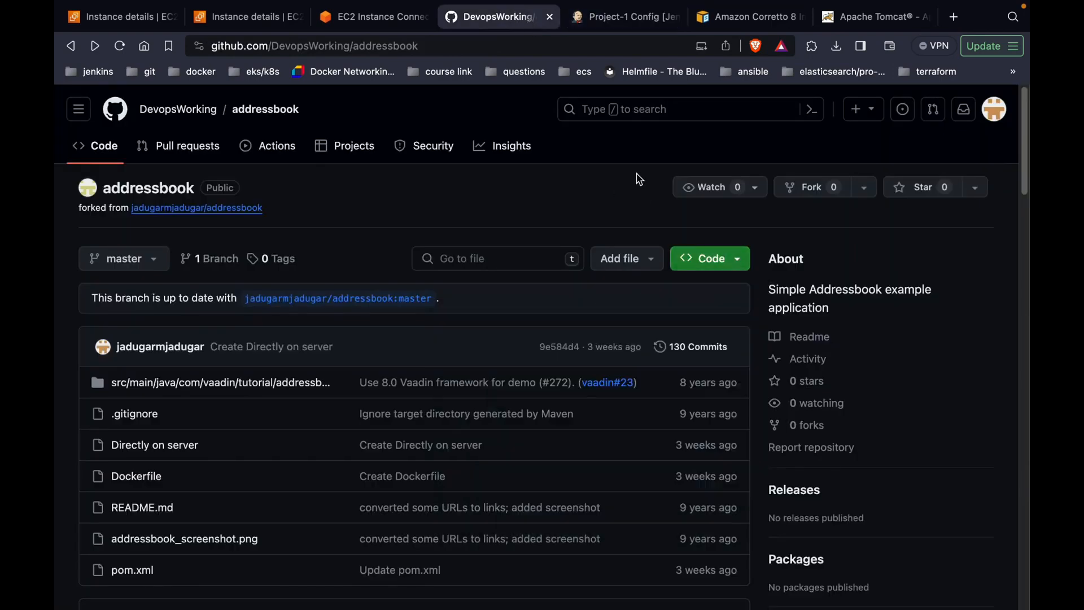
left_click(654, 23)
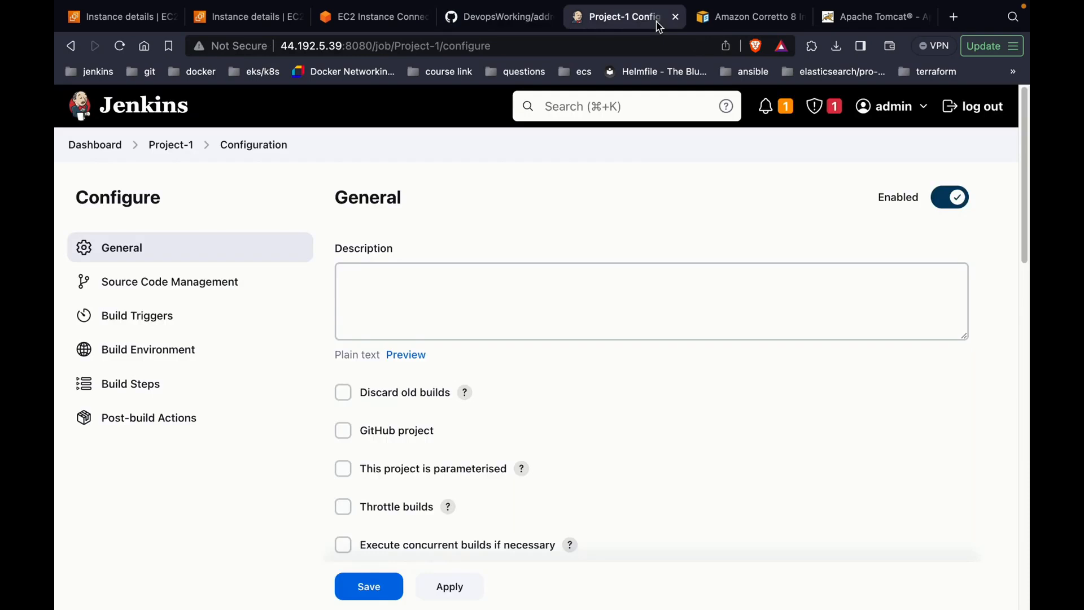
left_click(645, 291)
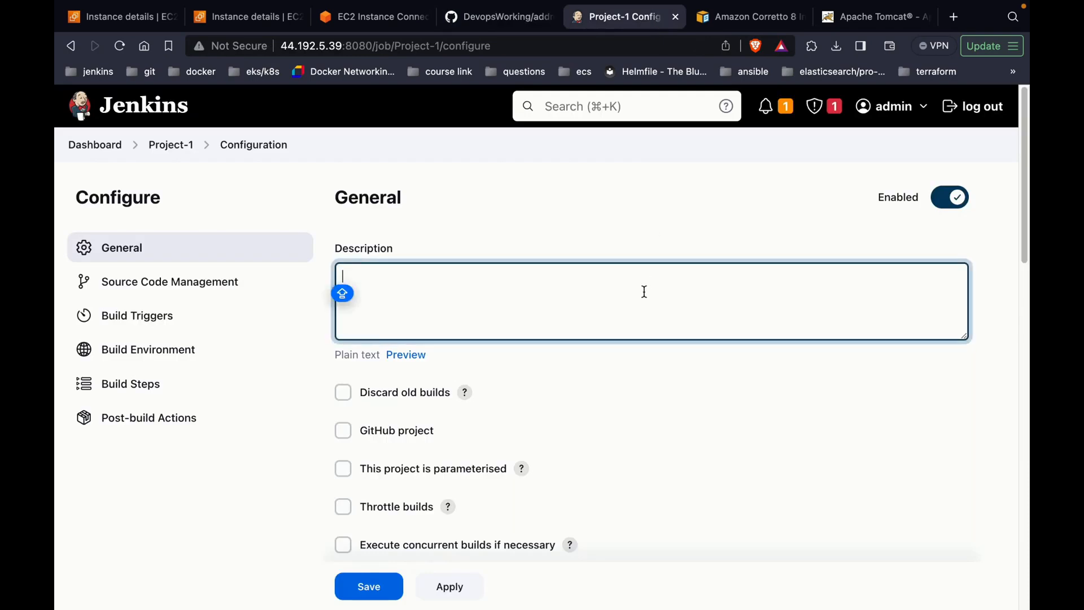
type("Addre")
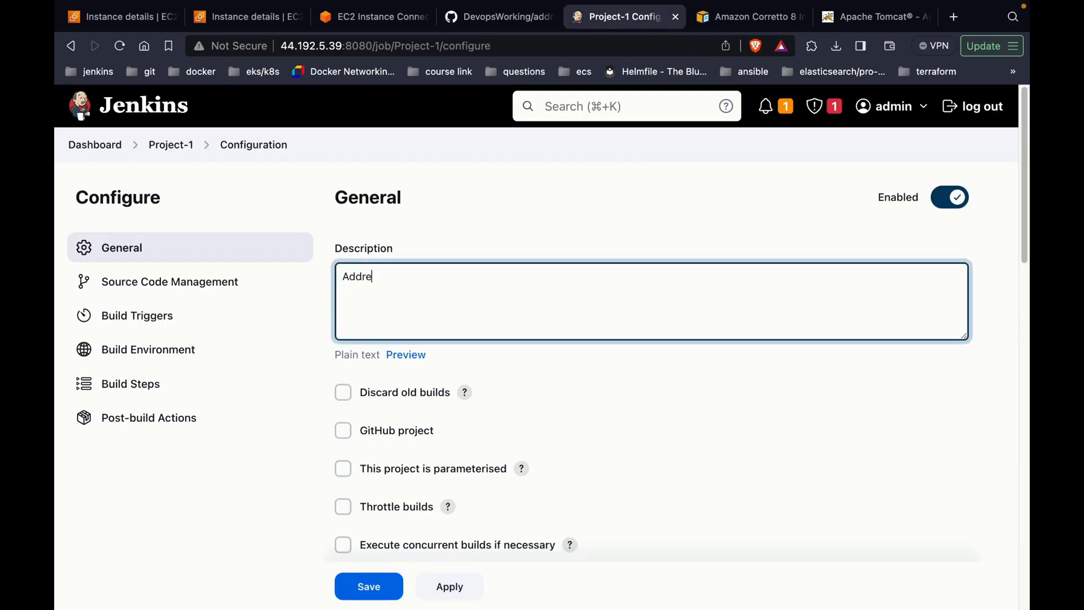
type("ssbook applicat")
key("BackSpace")
key("BackSpace")
type("cat")
type("n")
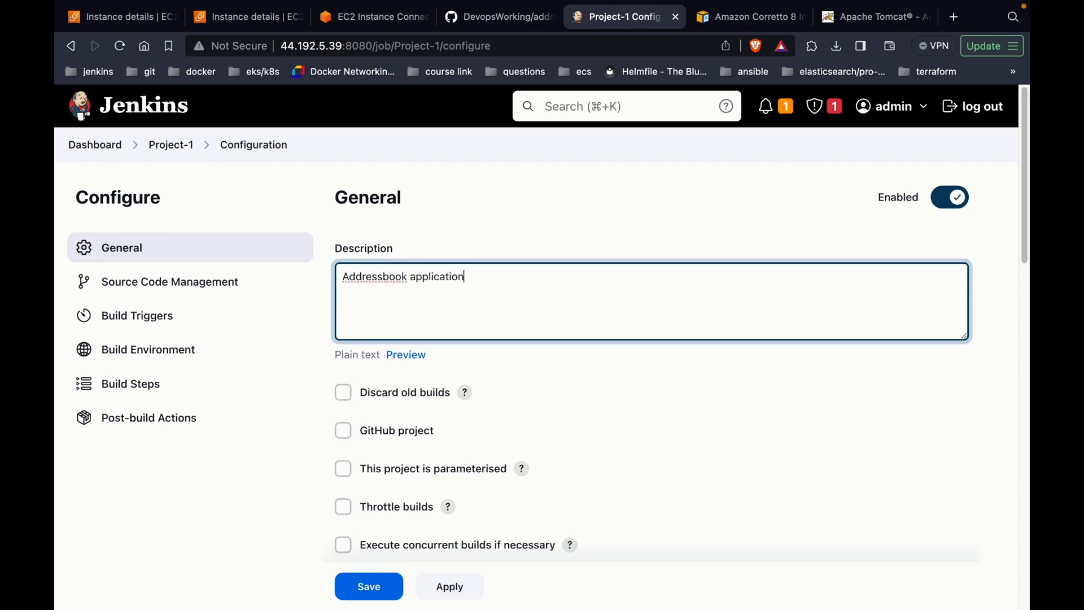
Step: Enable Discard old builds with 30 days to keep and a maximum of 2 builds
scroll(367, 322, "down", 2)
left_click(344, 326)
scroll(396, 384, "down", 1)
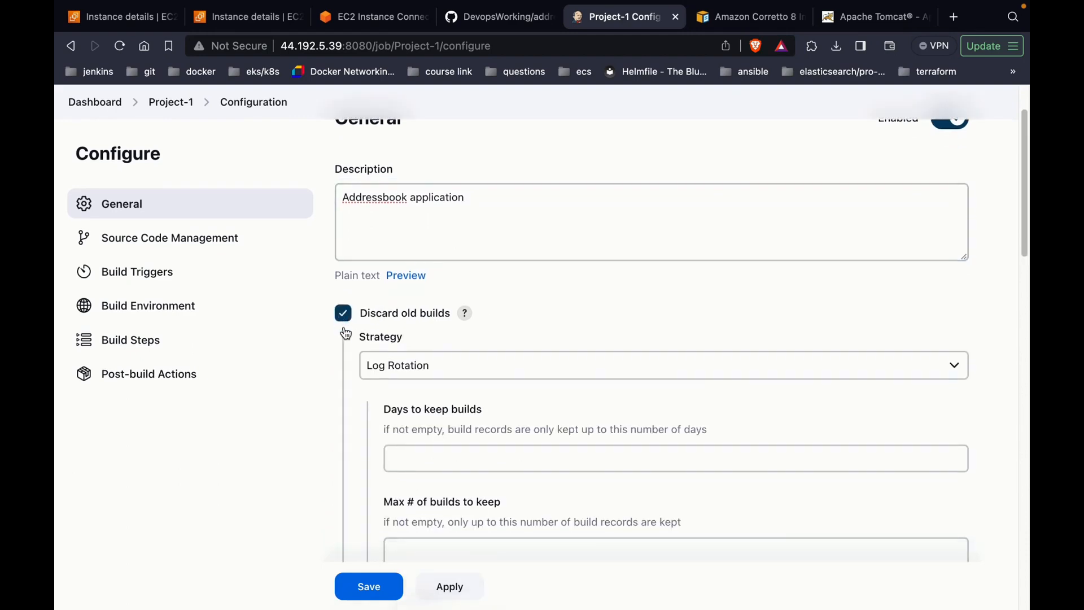
left_click(427, 454)
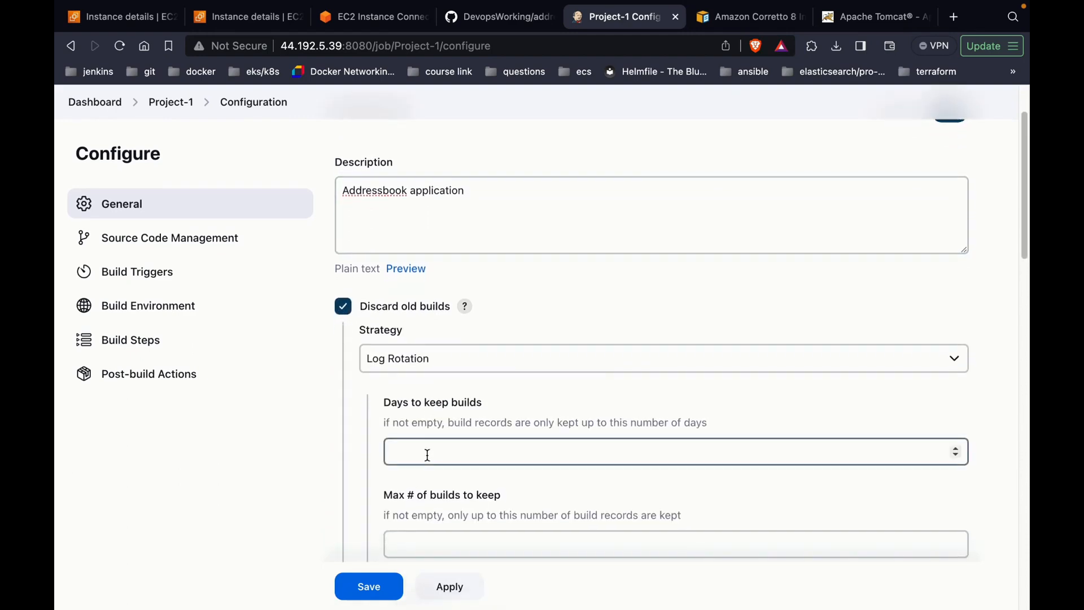
type("30")
scroll(427, 454, "down", 1)
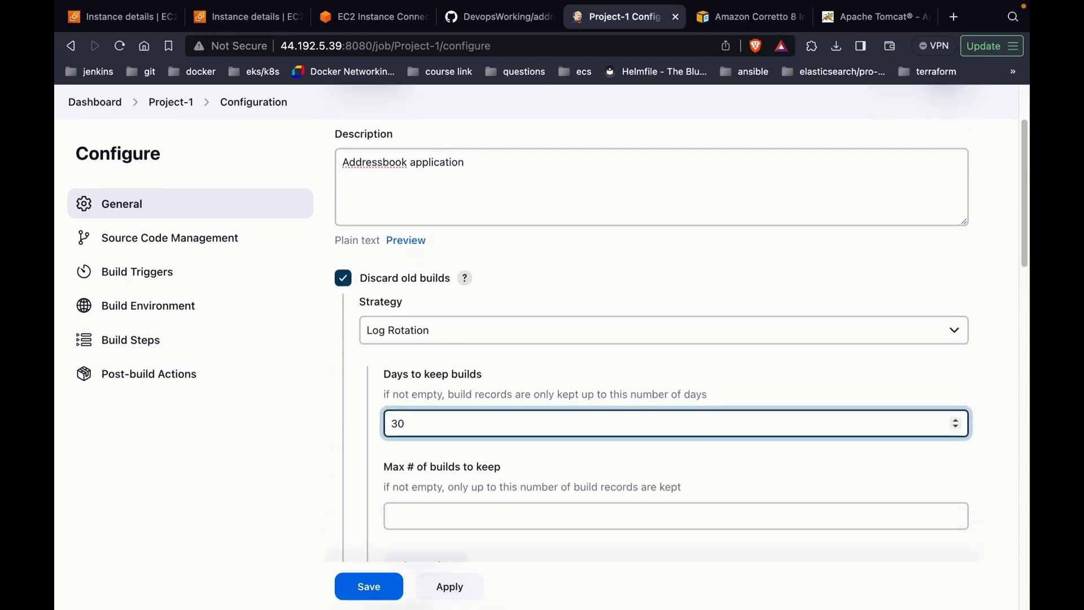
left_click(412, 511)
type("2")
scroll(412, 511, "down", 4)
scroll(677, 339, "down", 4)
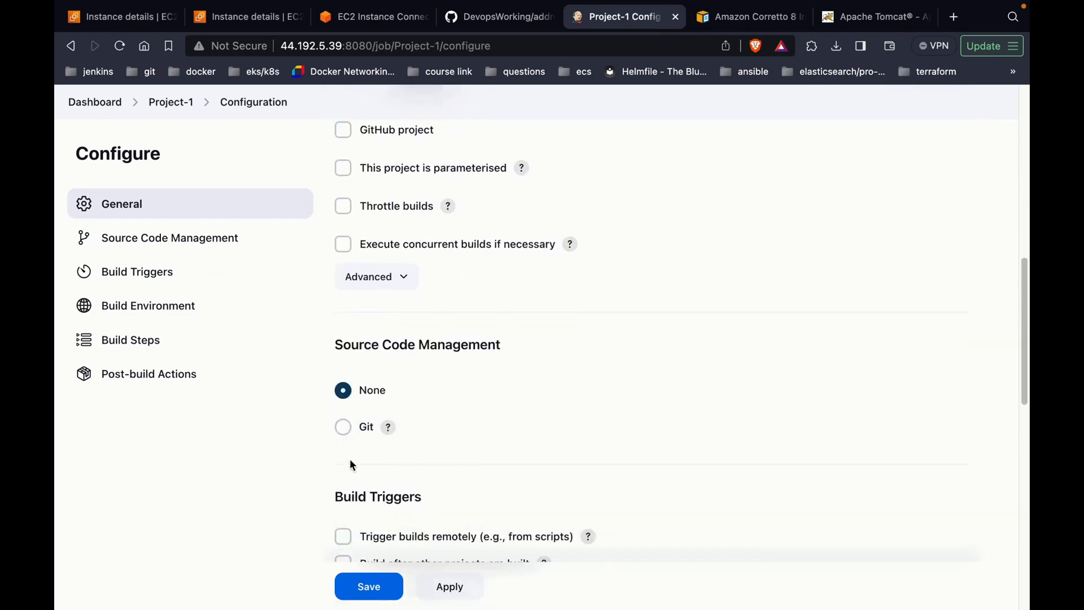
left_click(345, 428)
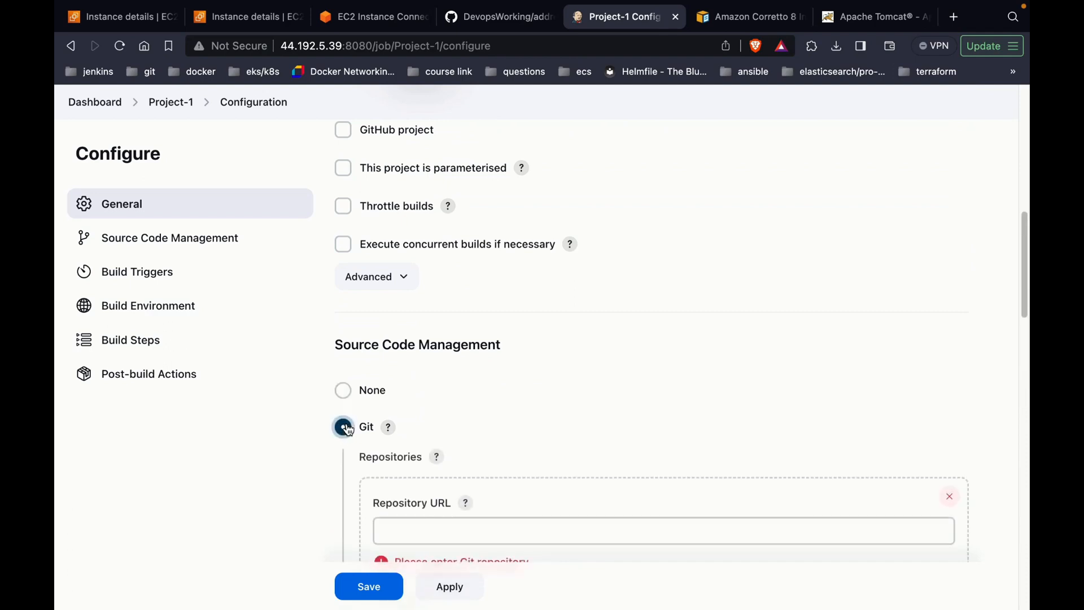
scroll(356, 432, "down", 1)
left_click(403, 479)
key("super+v")
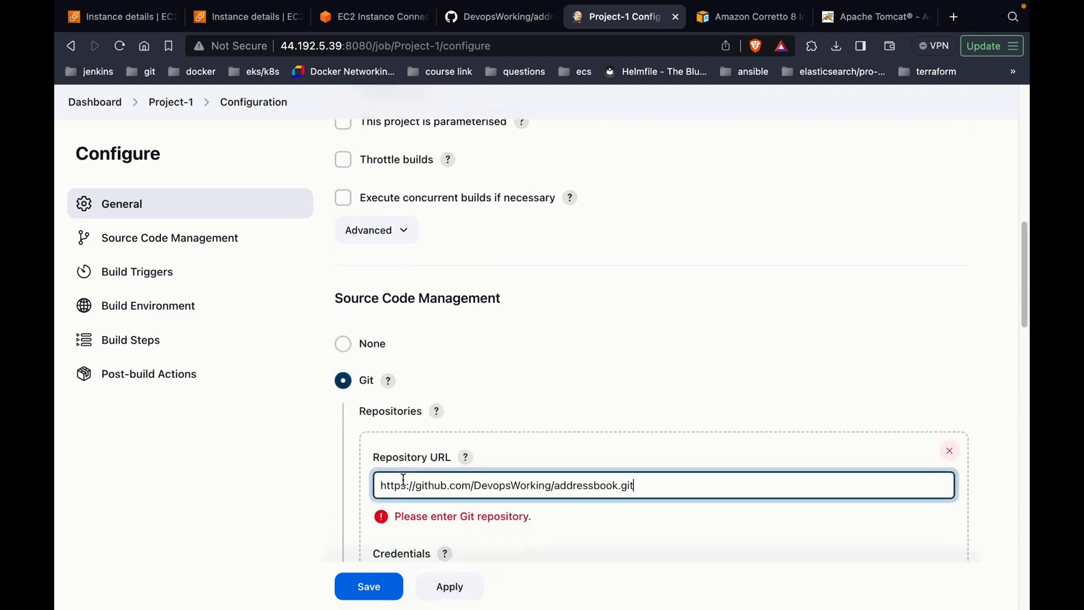
left_click(588, 384)
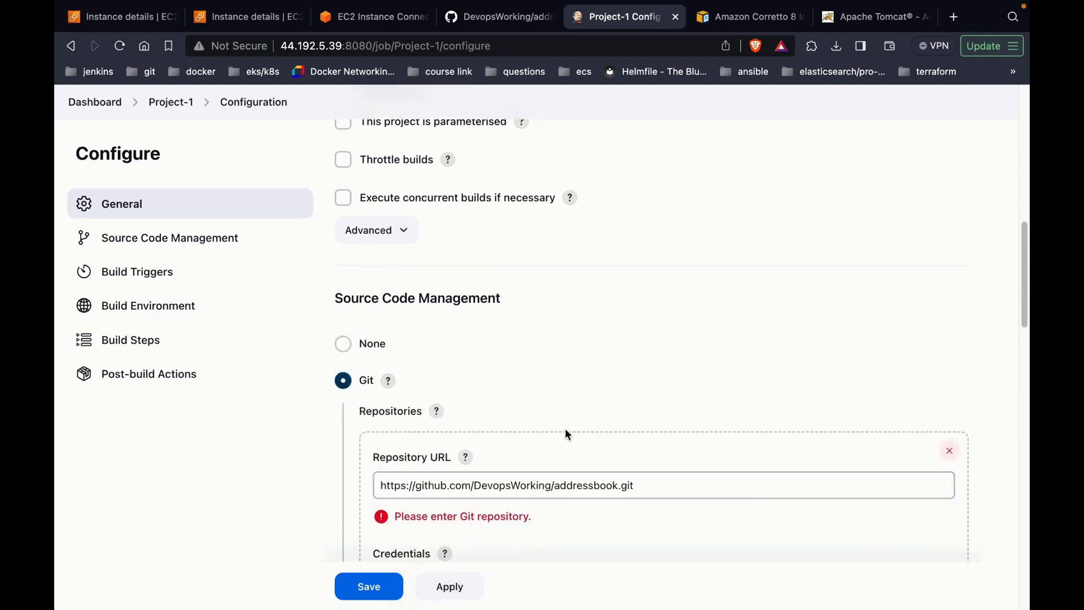
scroll(566, 435, "down", 2)
scroll(566, 436, "down", 2)
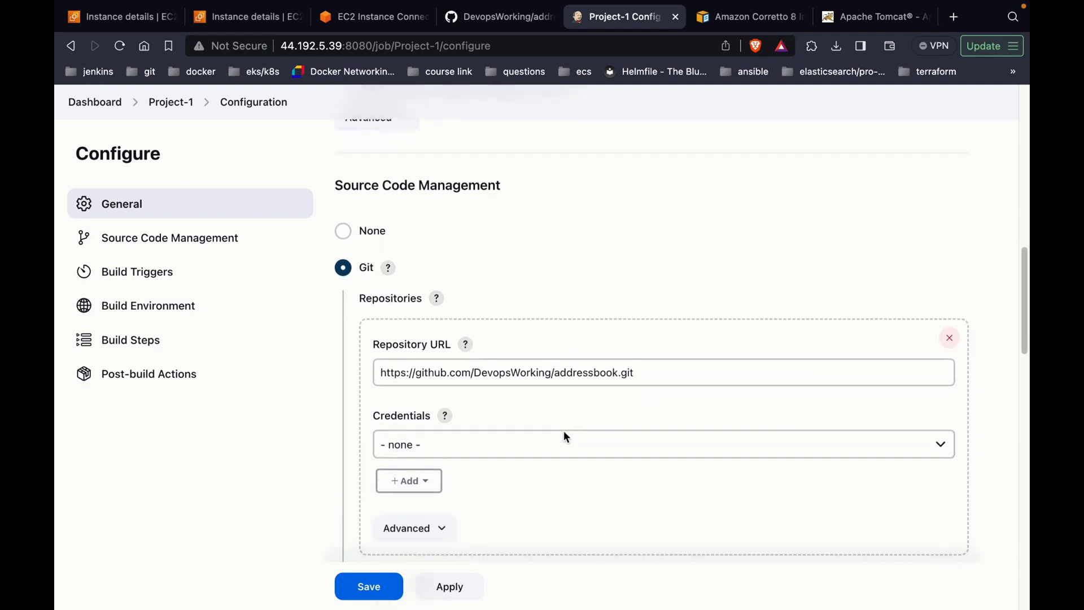
scroll(564, 437, "down", 4)
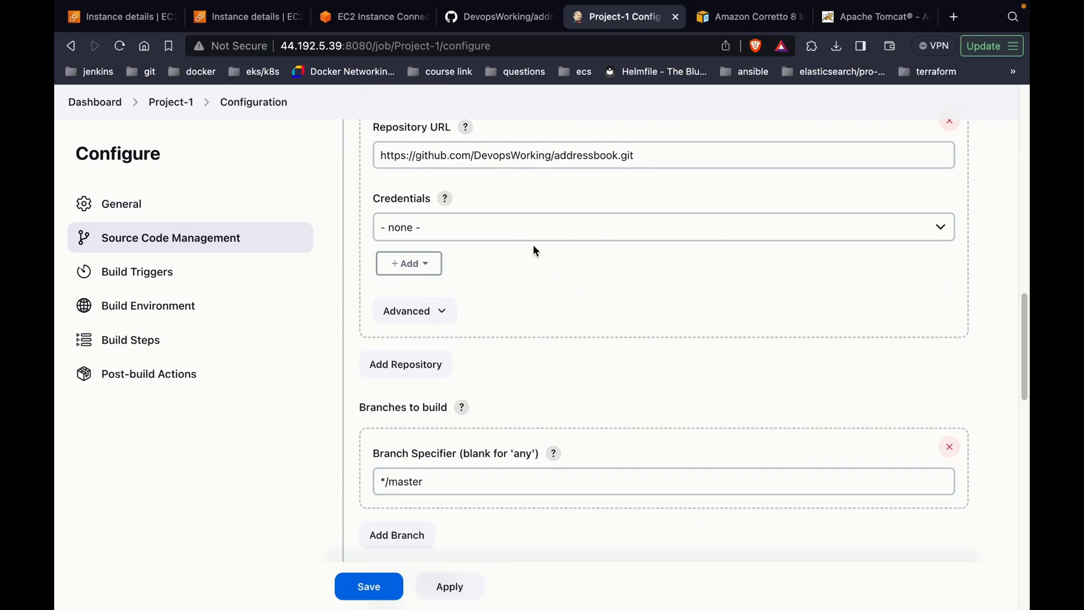
left_click(530, 25)
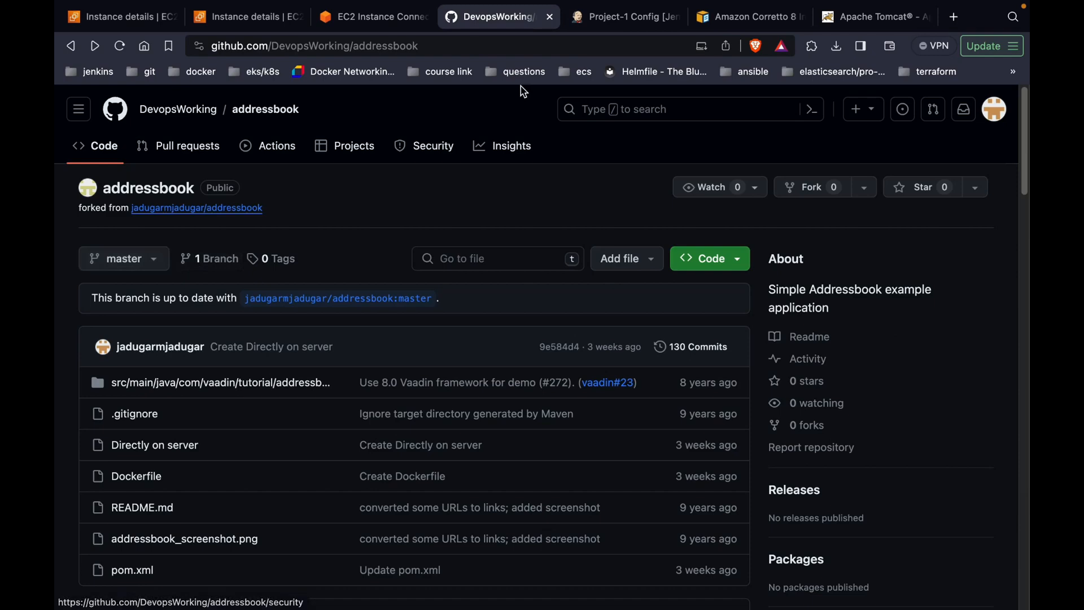
left_click(605, 20)
scroll(549, 322, "down", 10)
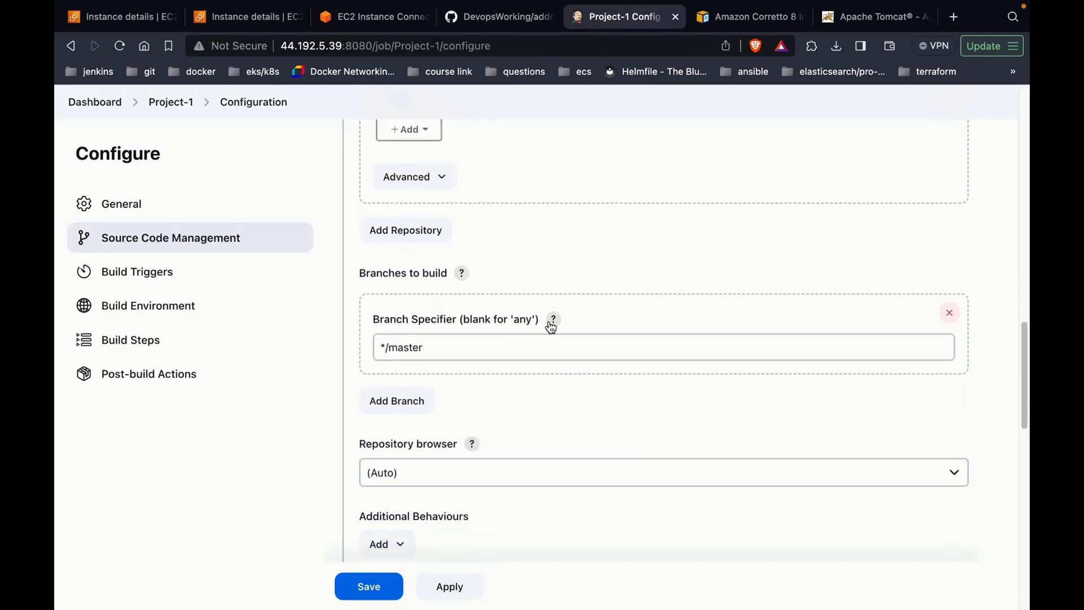
scroll(551, 326, "down", 1)
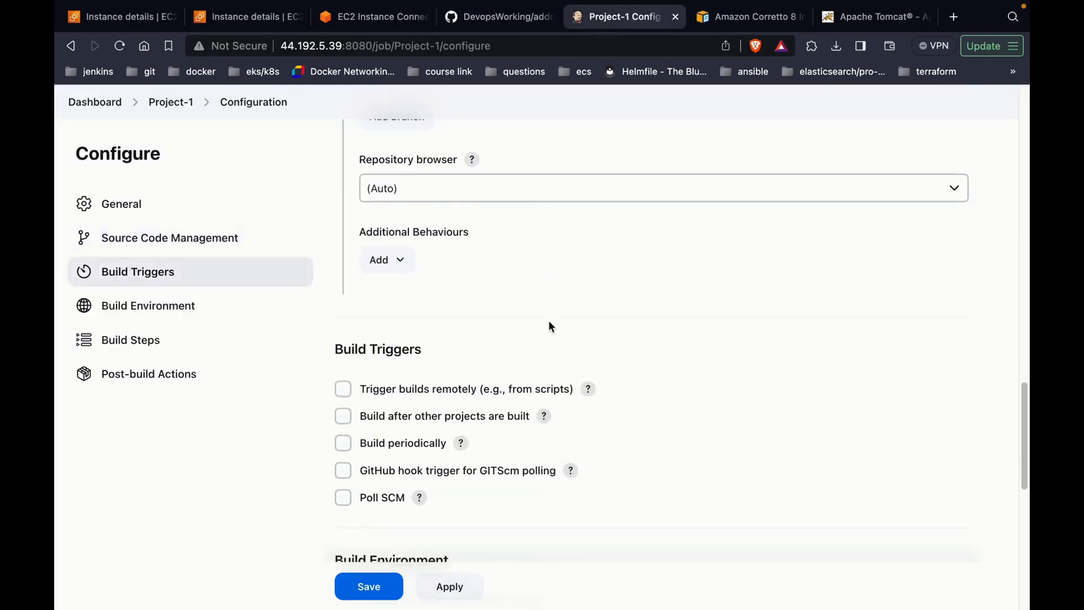
Step: Enable 'Delete workspace before build starts' under Build Environment
scroll(550, 327, "down", 1)
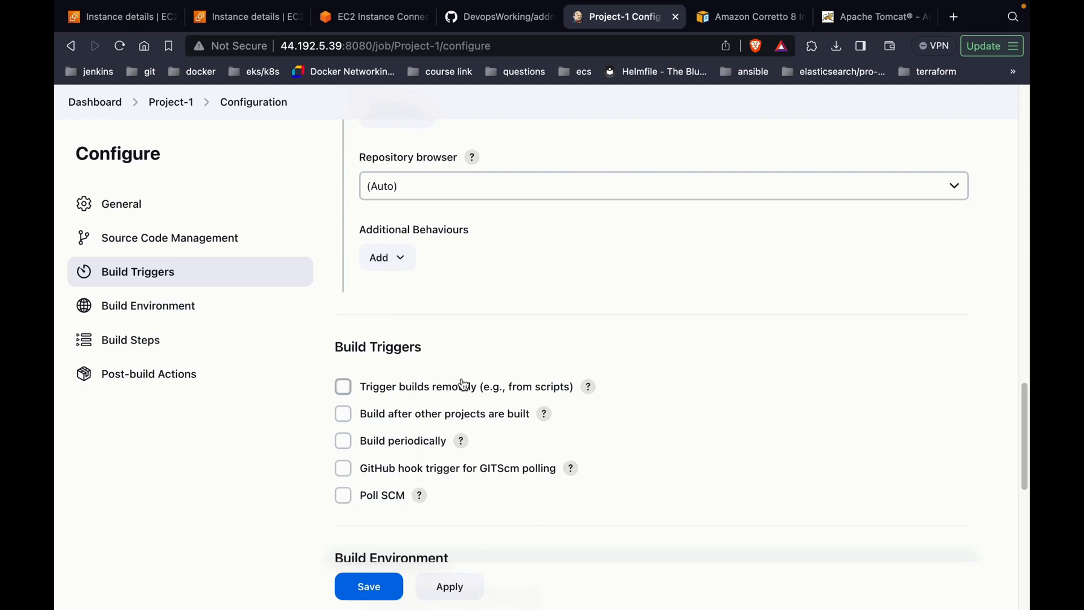
scroll(463, 384, "down", 5)
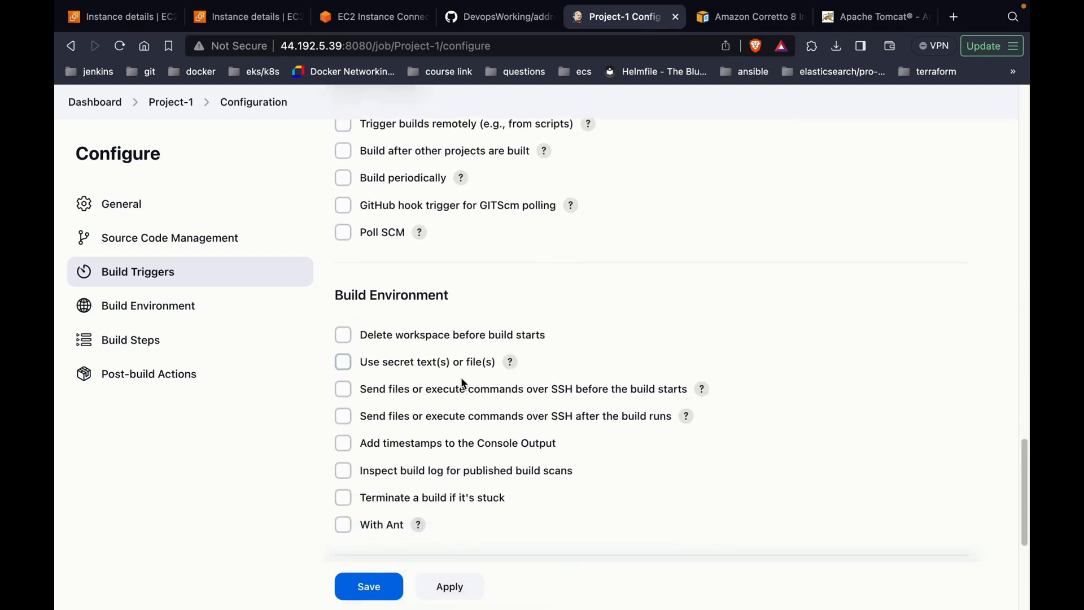
left_click(410, 341)
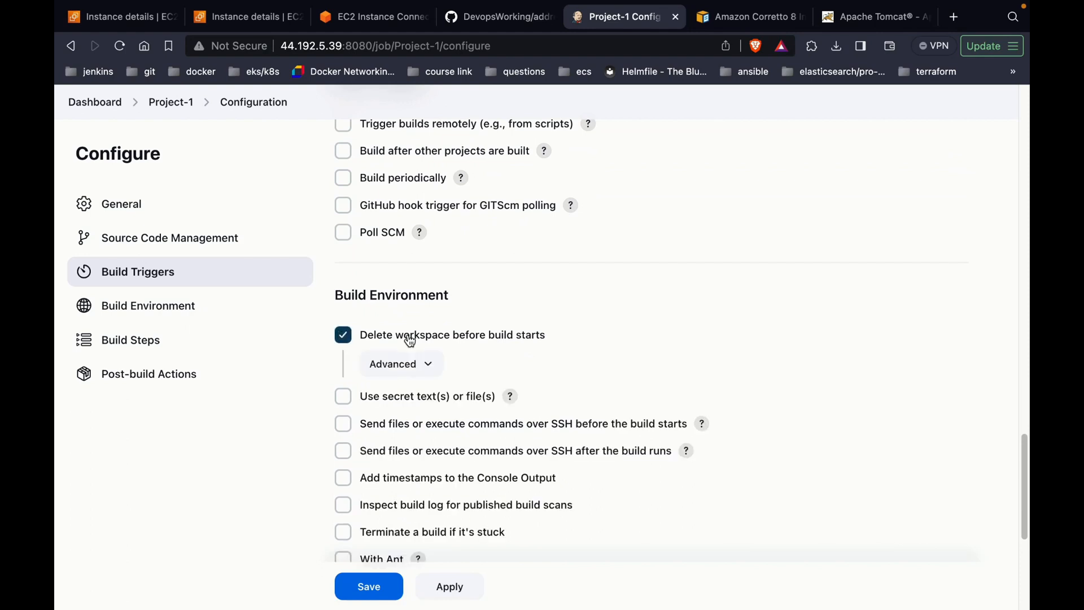
scroll(410, 341, "down", 5)
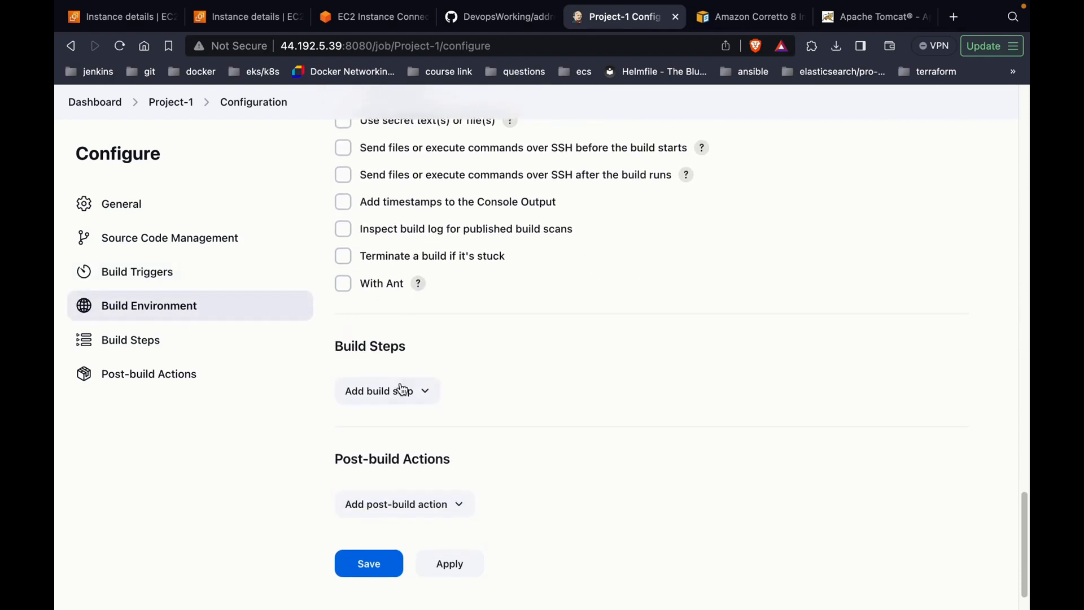
Step: Add an Invoke top-level Maven targets step using Maven with goal compile
left_click(396, 399)
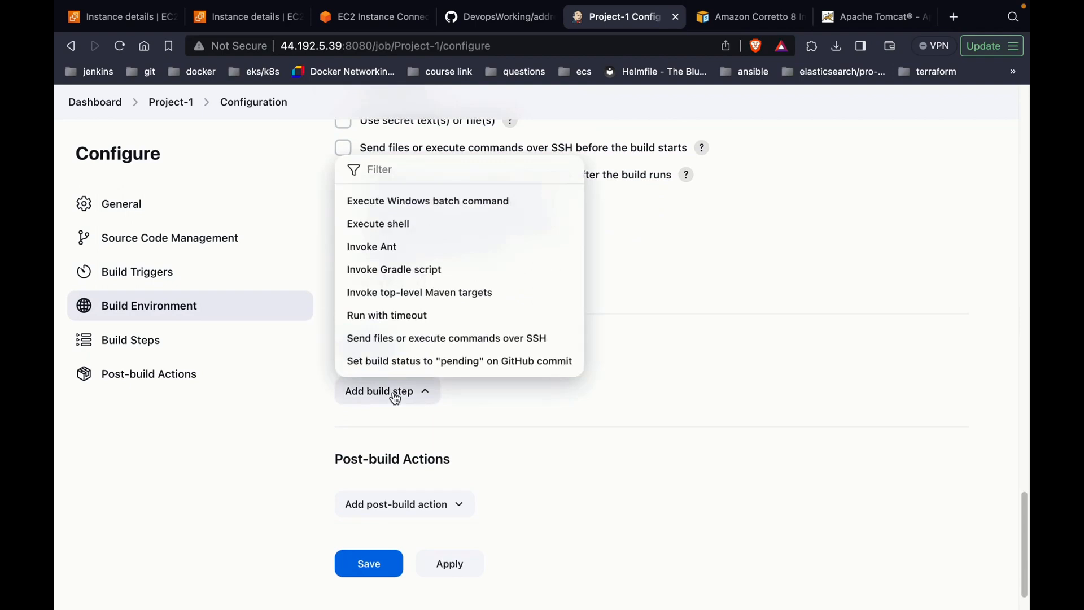
left_click(444, 303)
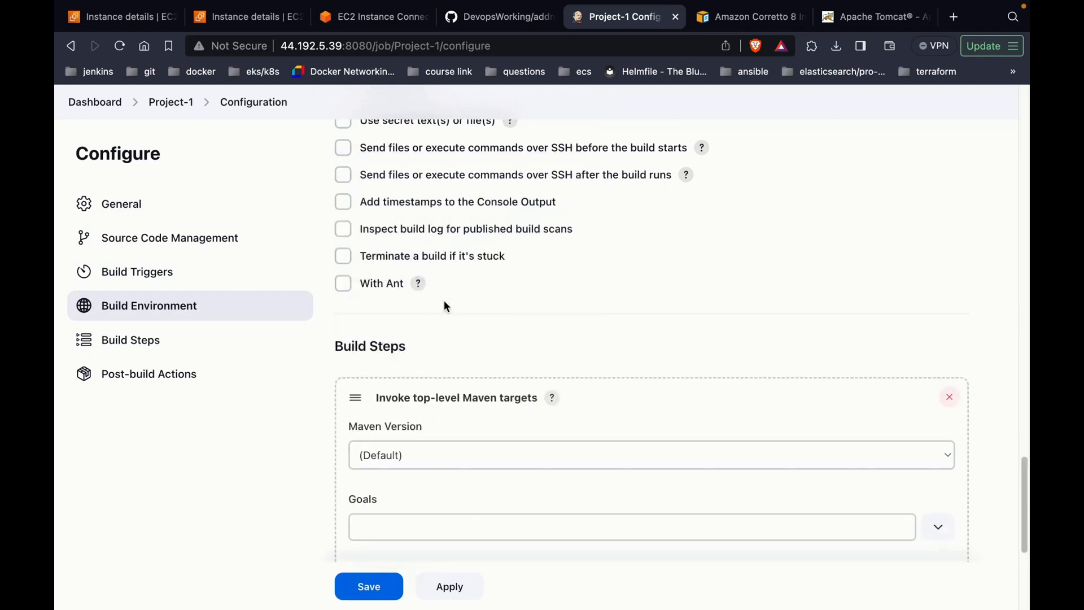
left_click(440, 334)
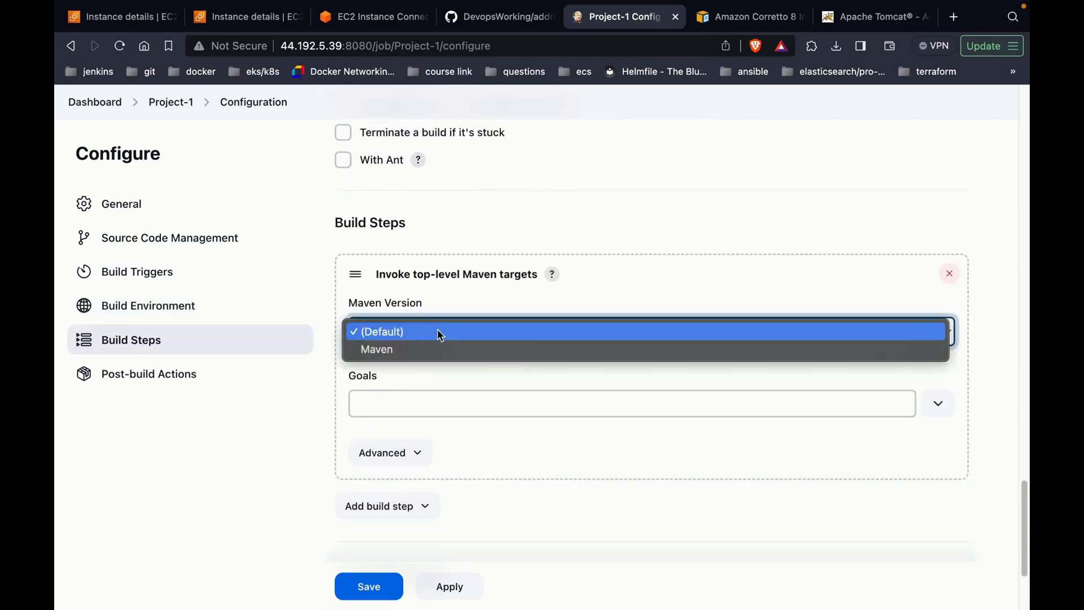
left_click(431, 346)
left_click(420, 392)
type("compile")
scroll(401, 418, "down", 3)
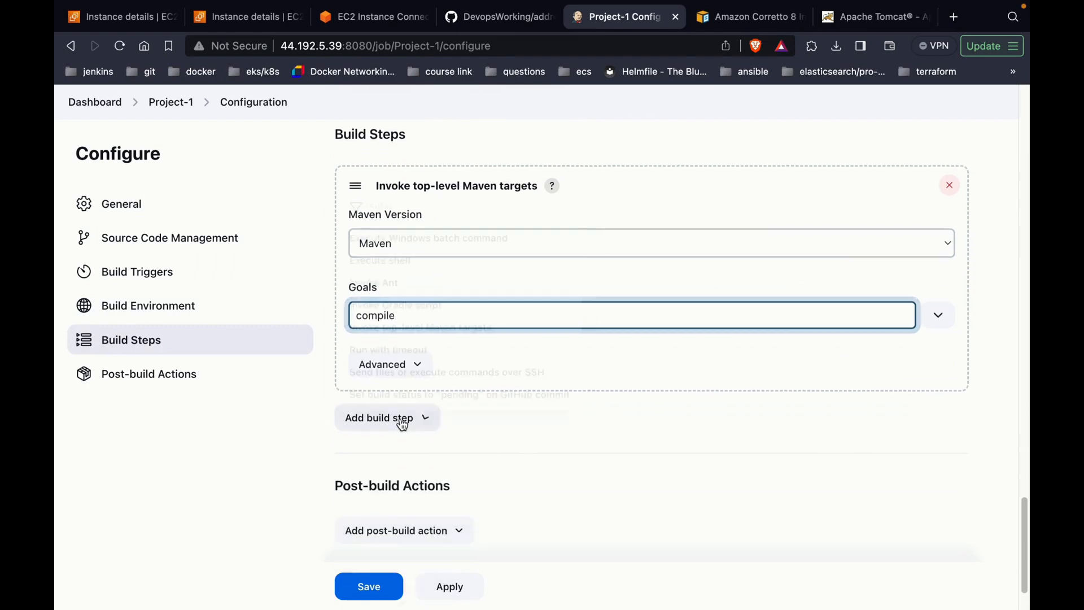
Step: Add a second Maven step with goal package and save the job
left_click(402, 424)
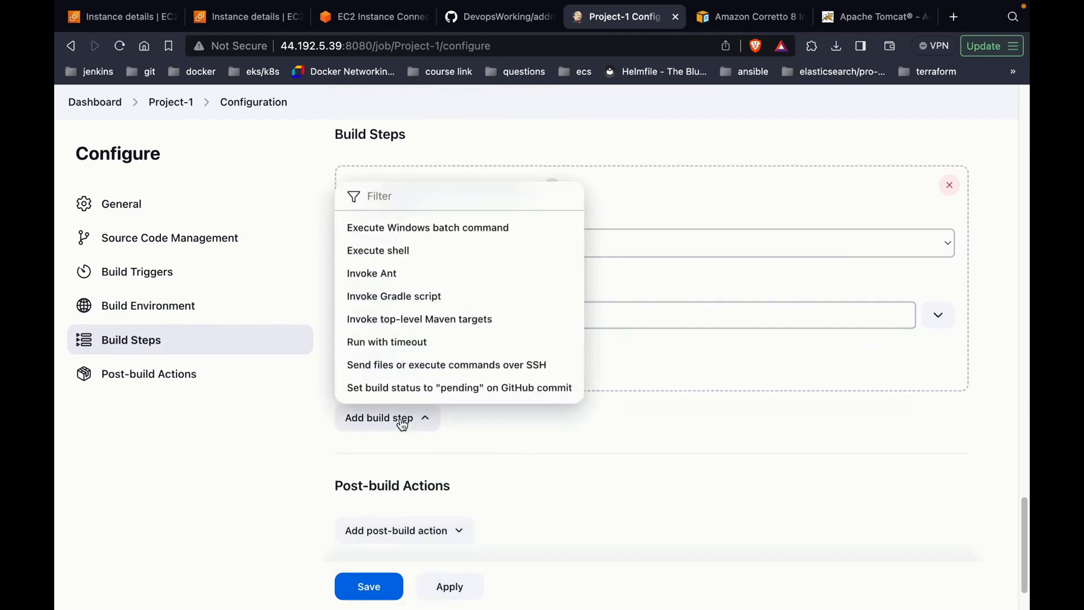
left_click(485, 319)
left_click(450, 386)
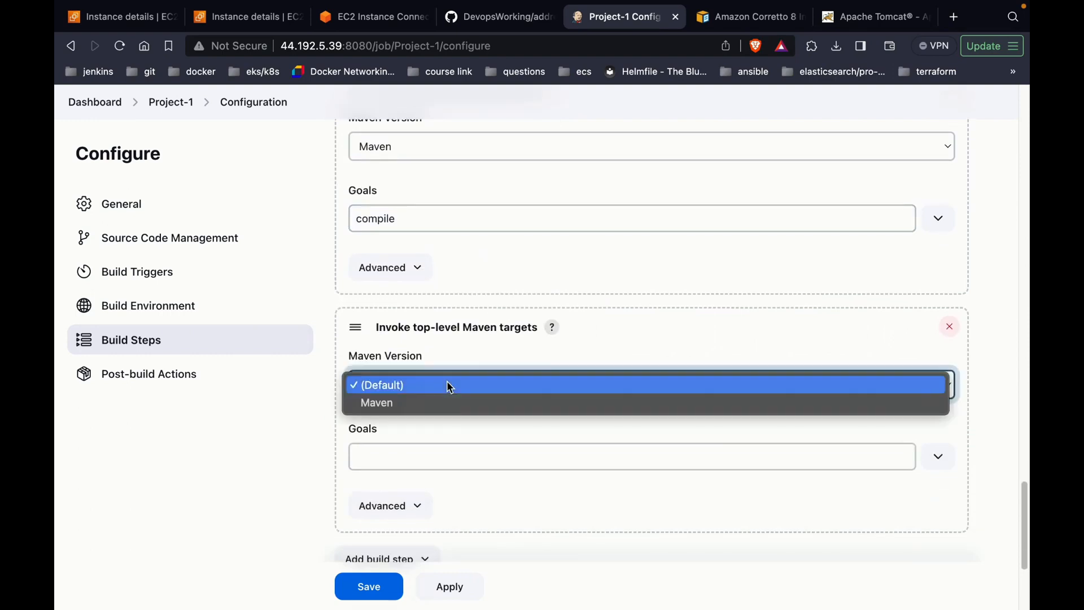
left_click(445, 402)
left_click(435, 450)
type("package")
scroll(390, 457, "down", 2)
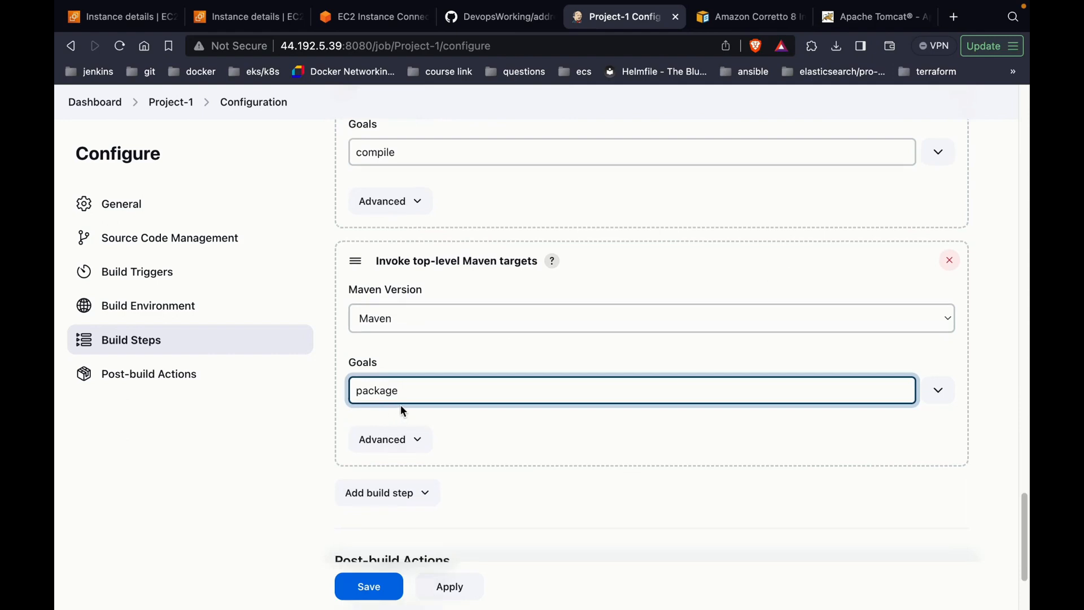
scroll(401, 405, "down", 4)
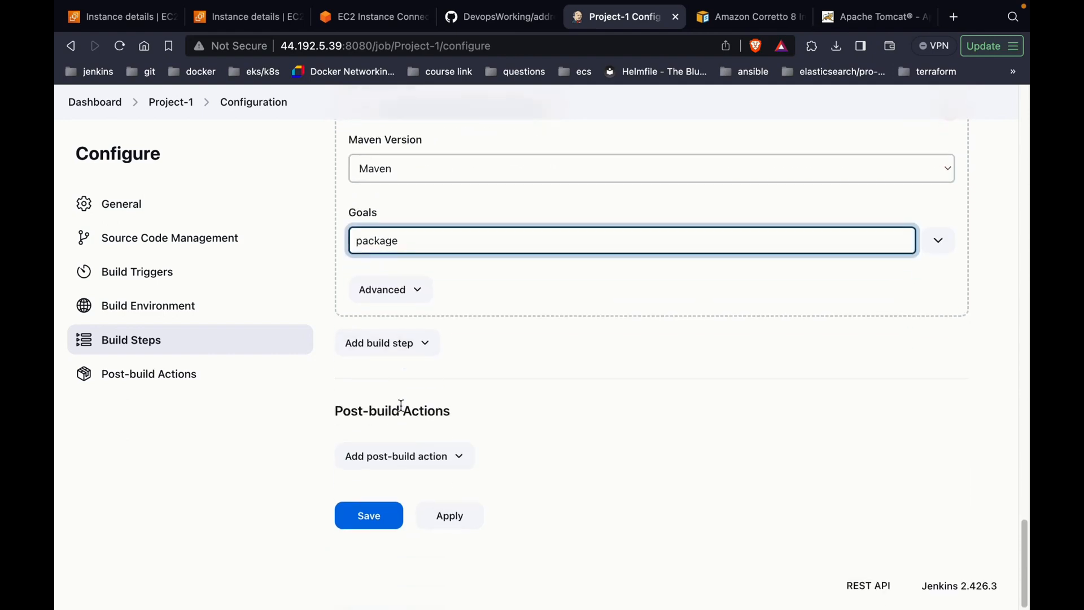
left_click(375, 518)
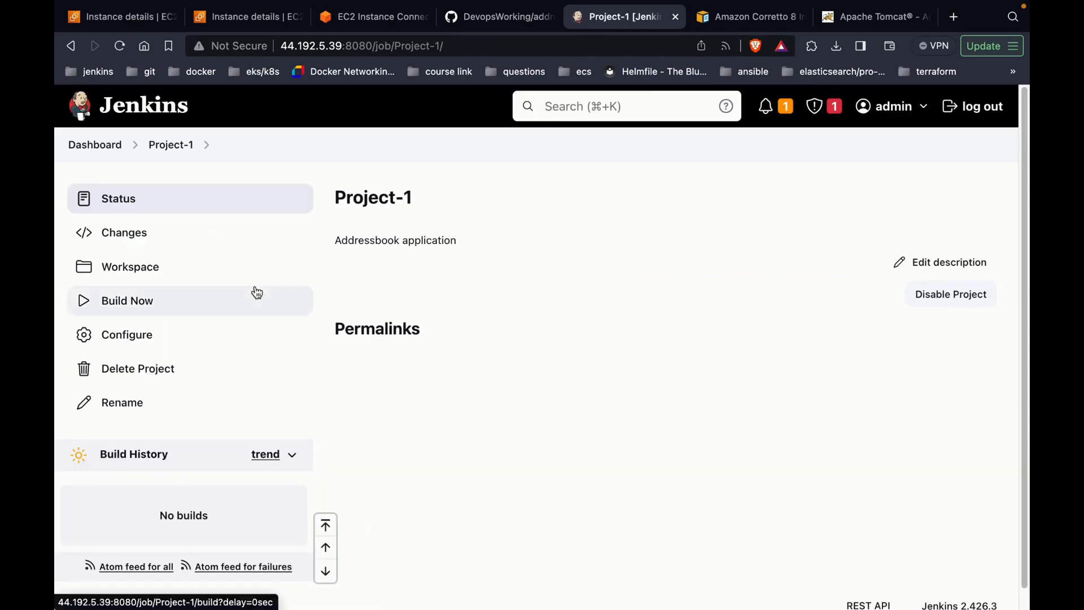
Step: Run Build Now on Project-1 and return to the dashboard after build #1 succeeds
left_click(257, 292)
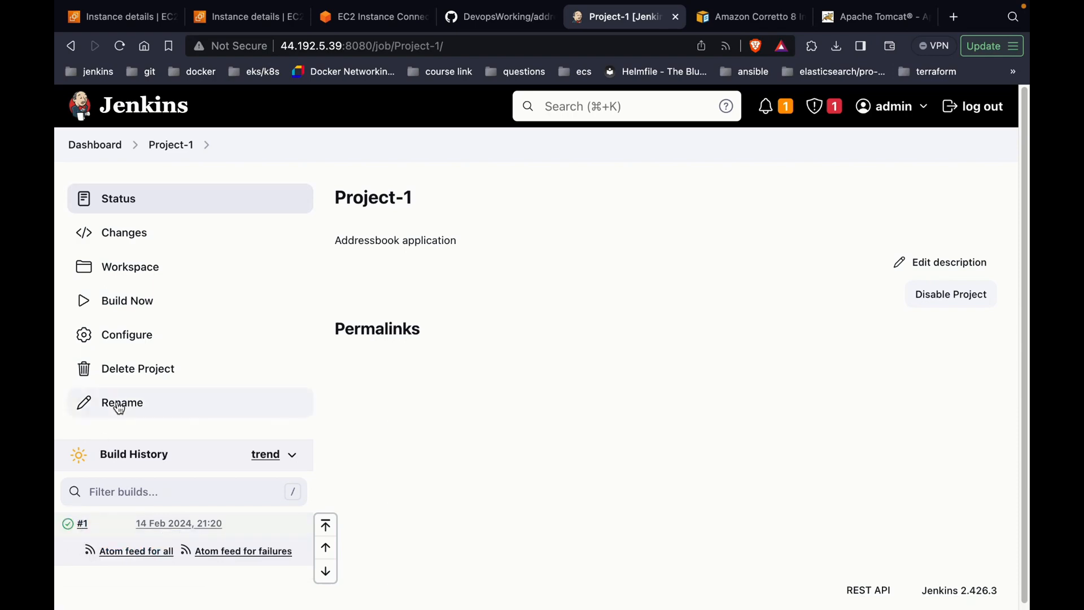
left_click(113, 151)
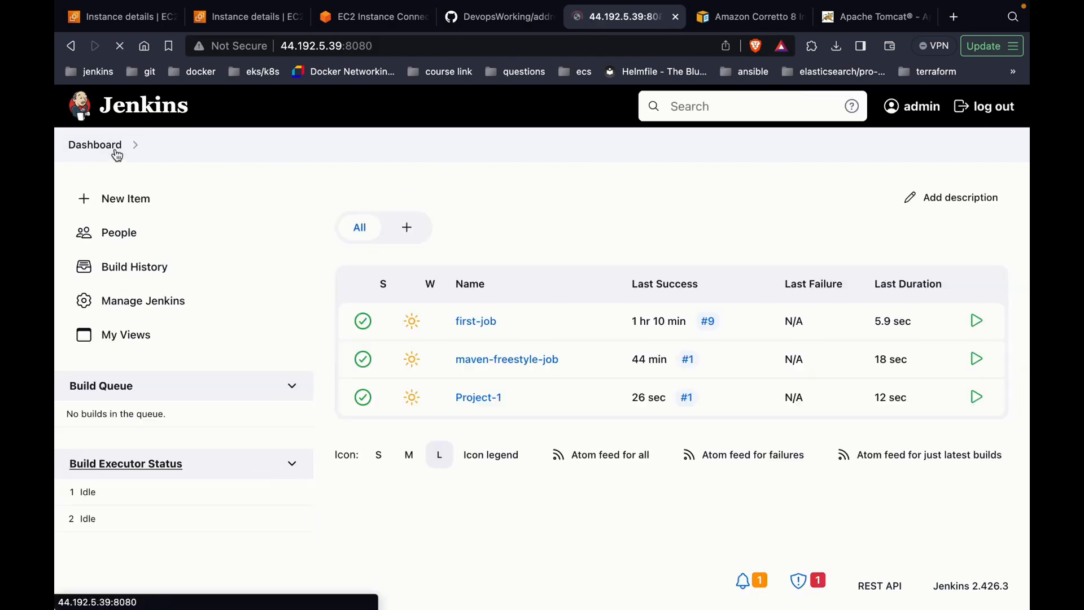
Step: Go to Manage Jenkins > System and locate the Publish over SSH section
left_click(191, 318)
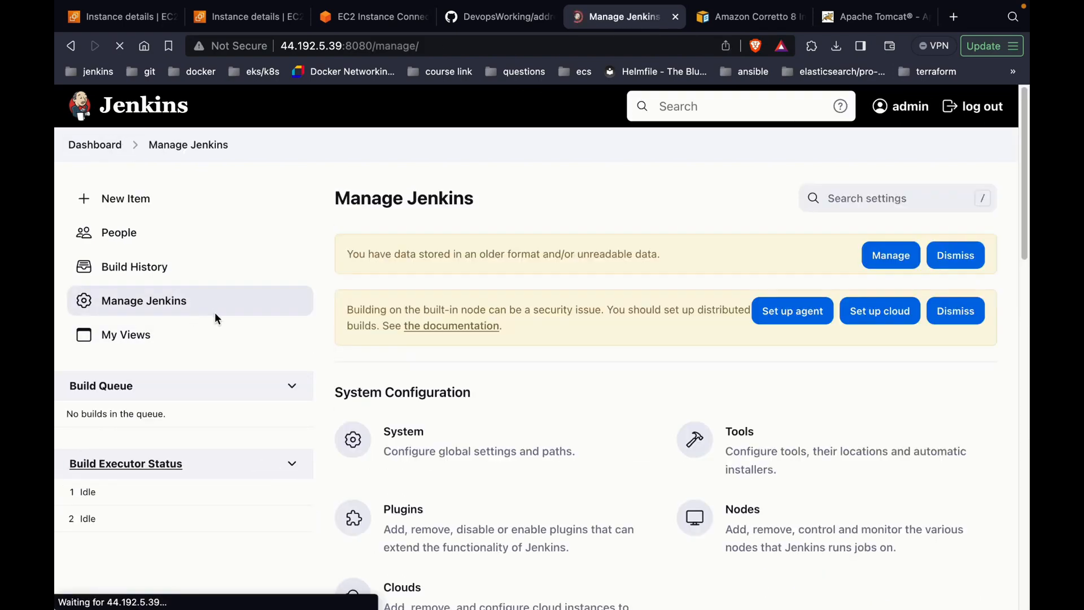
scroll(449, 400, "down", 1)
left_click(446, 419)
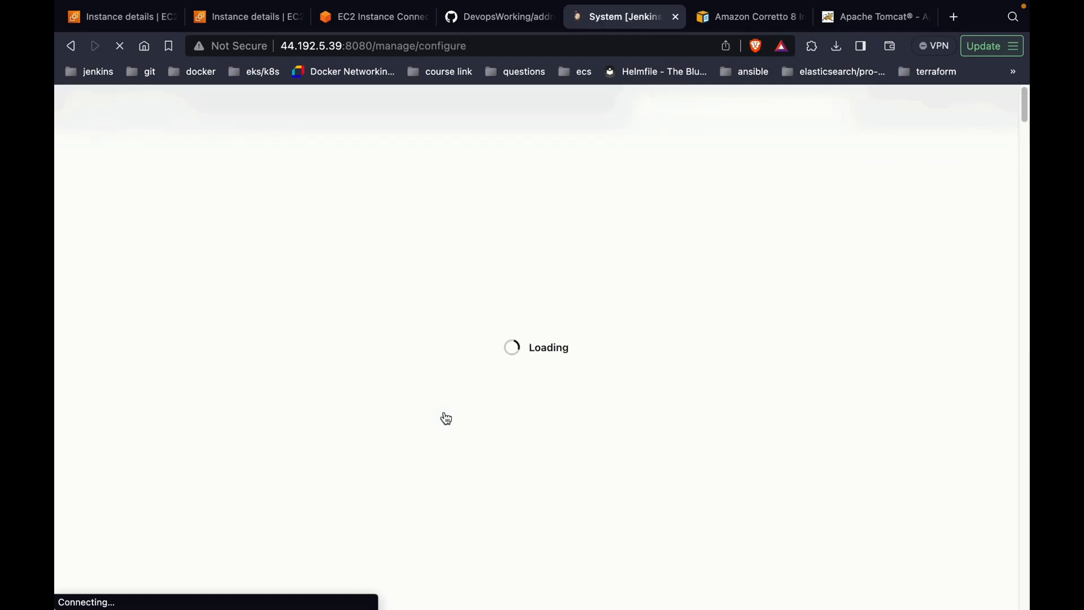
key("super+f")
type("publis")
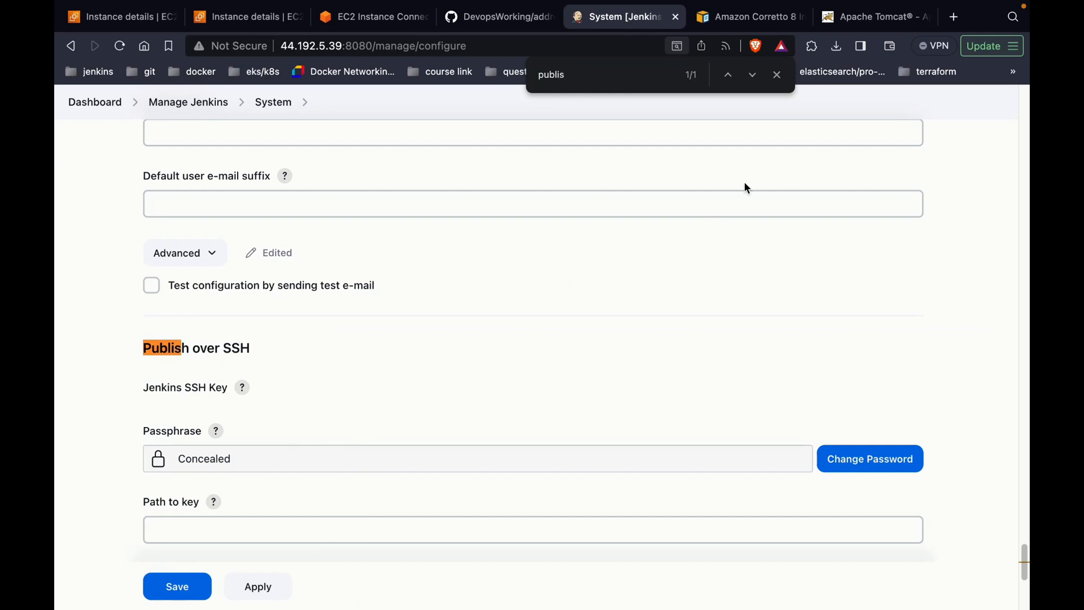
left_click(777, 74)
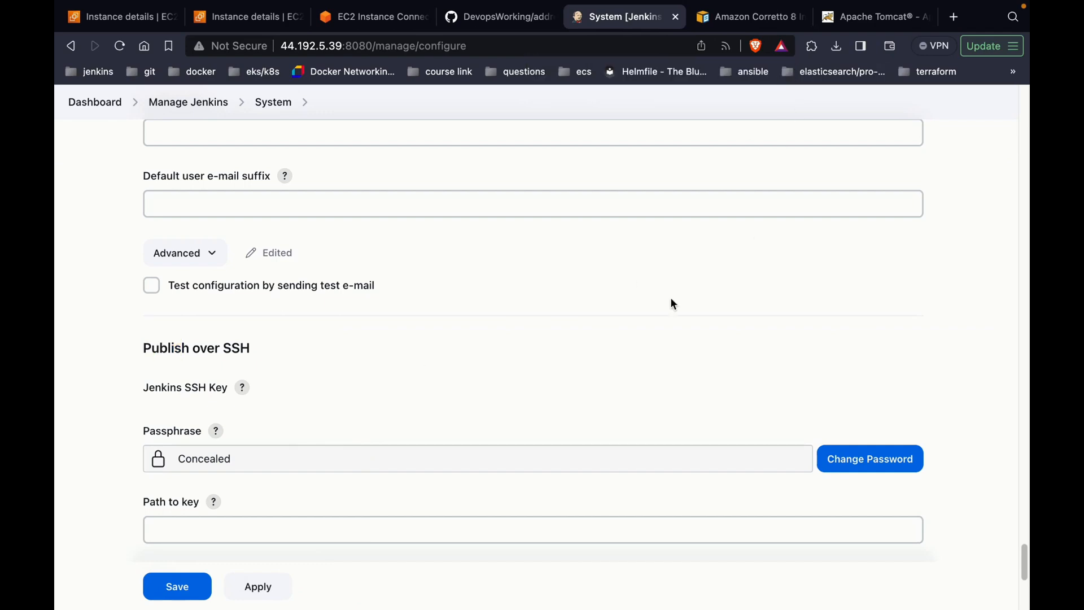
scroll(671, 300, "down", 2)
scroll(671, 299, "down", 5)
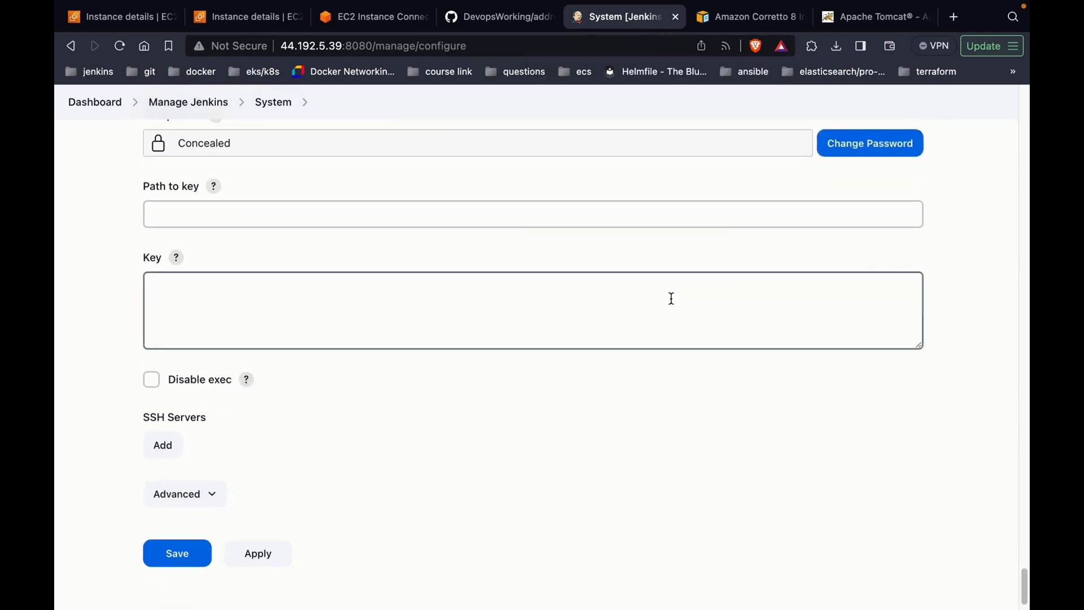
Step: Add a new SSH server entry named tomcat-server
left_click(163, 418)
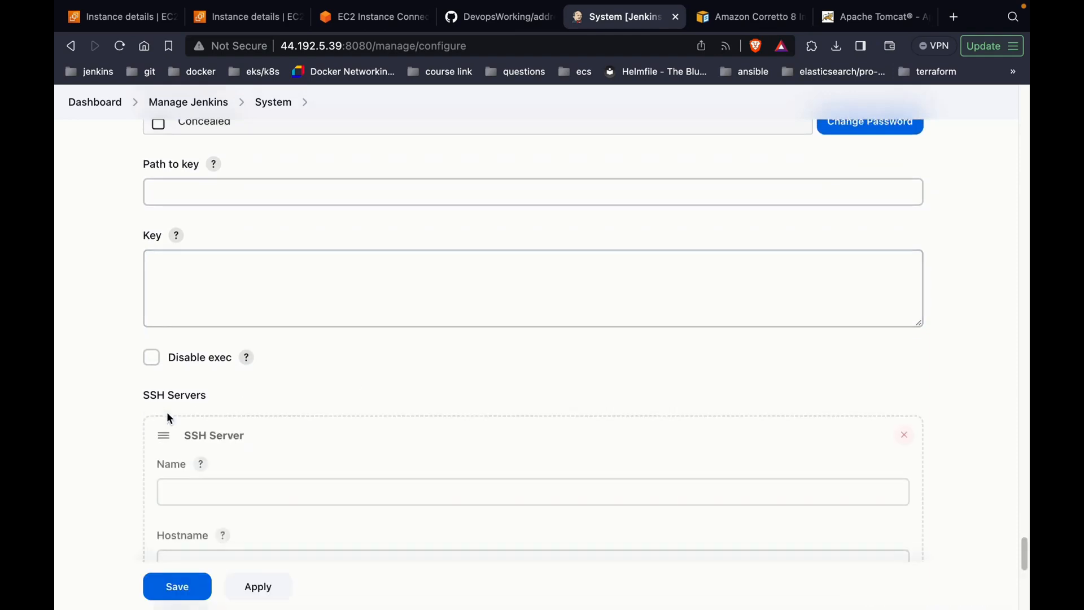
scroll(170, 418, "down", 1)
left_click(175, 446)
type("tomcat-")
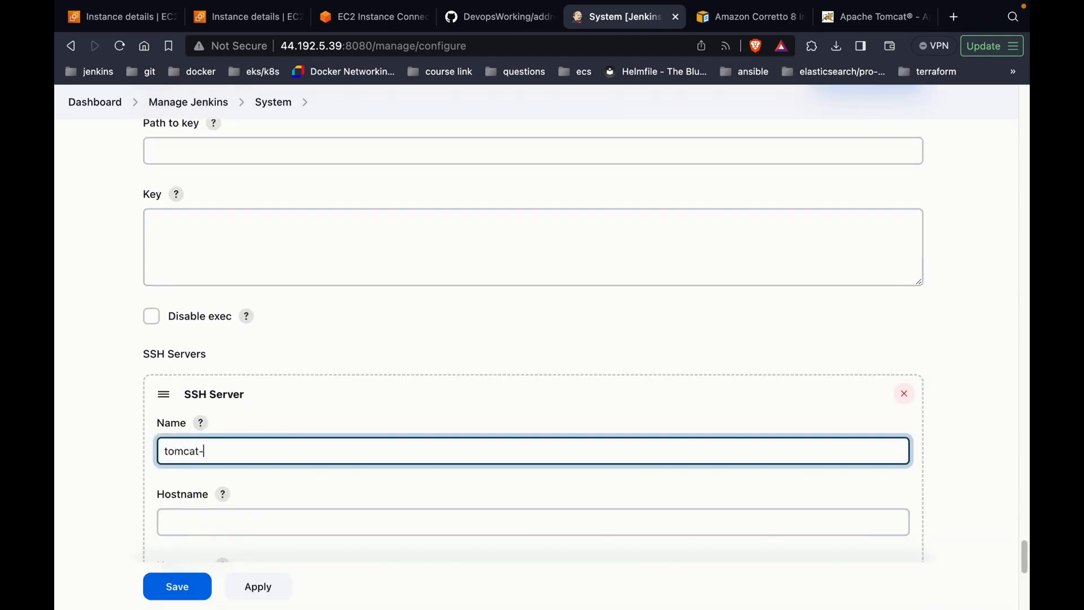
type("server")
scroll(238, 448, "down", 1)
scroll(238, 447, "down", 1)
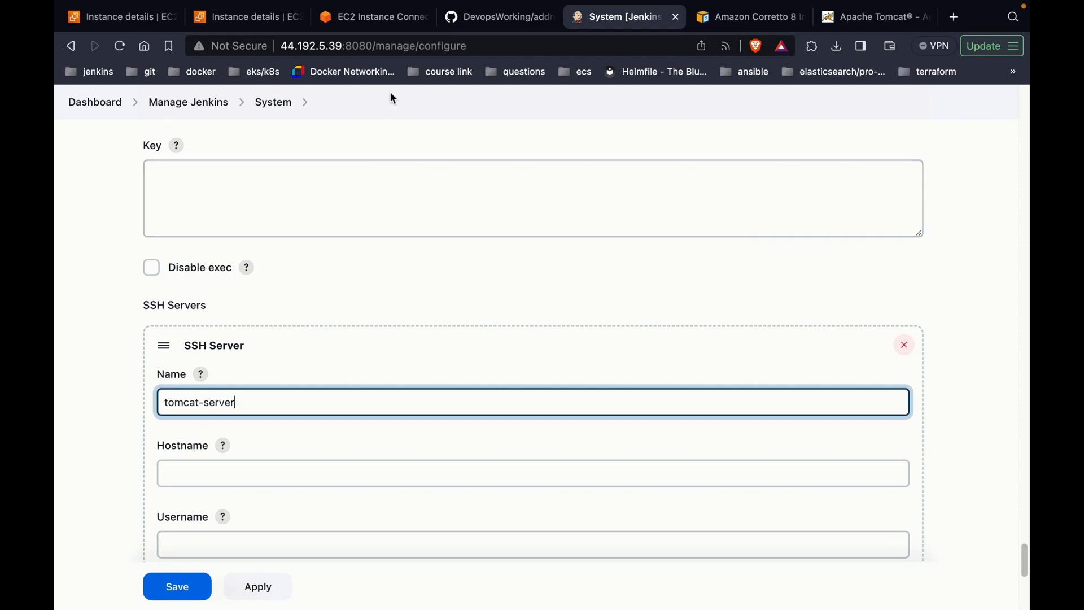
Step: Copy the Tomcat instance's public IP 100.27.8.110 and paste it as the SSH server hostname
left_click(389, 29)
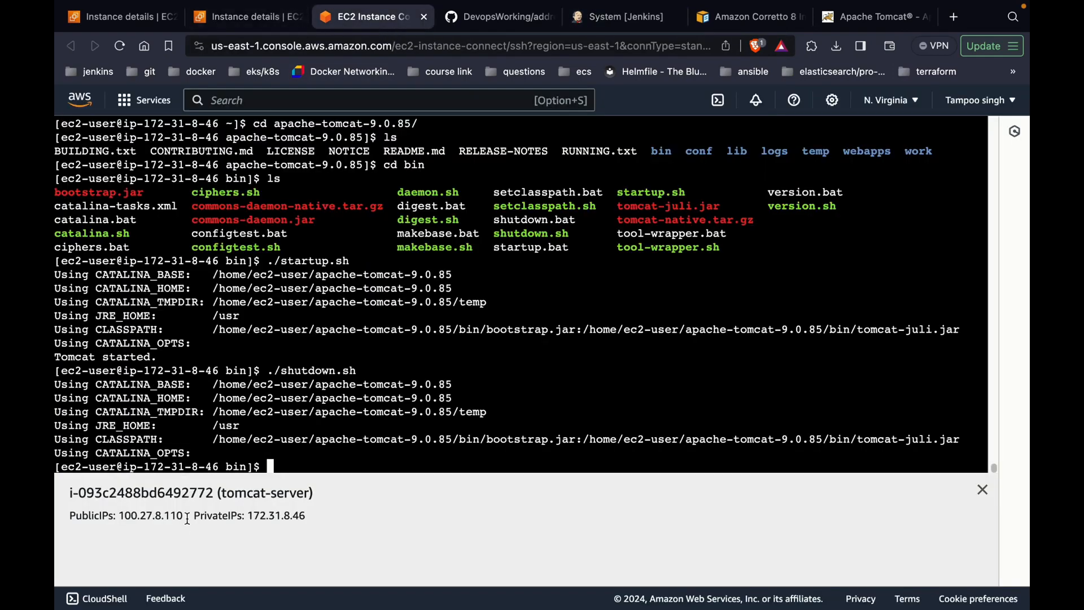
left_click_drag(186, 516, 120, 512)
key("super+c")
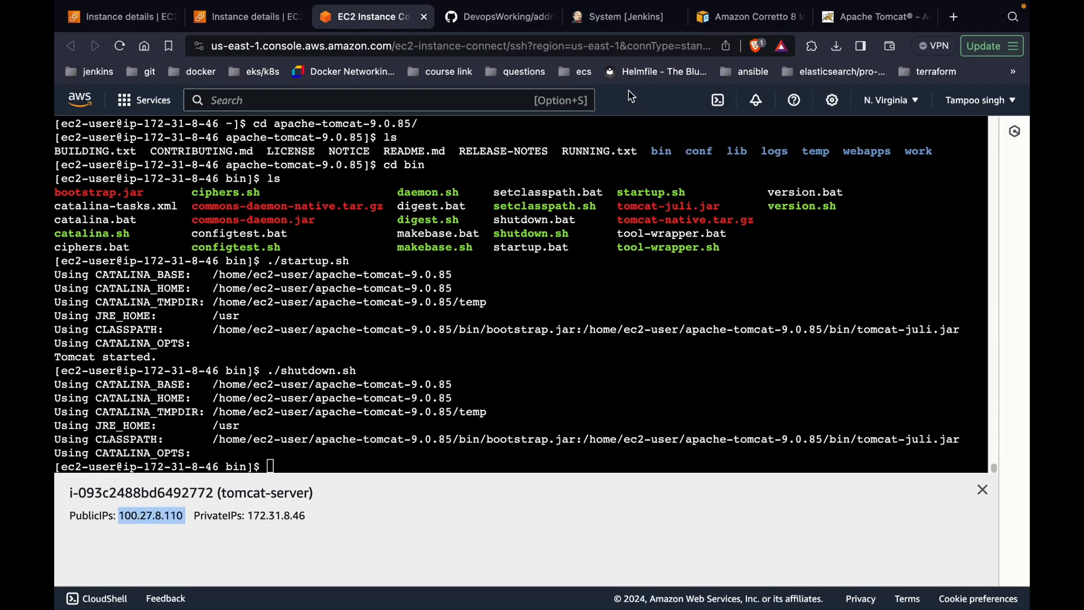
left_click(621, 17)
left_click(411, 463)
key("super+v")
scroll(410, 462, "down", 1)
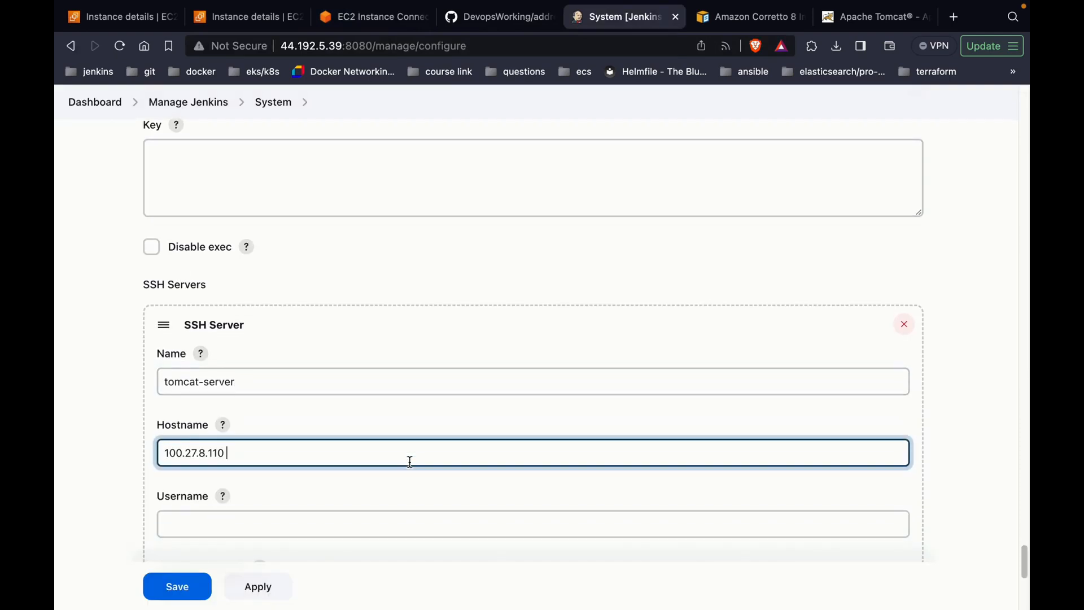
scroll(410, 462, "down", 1)
left_click(395, 489)
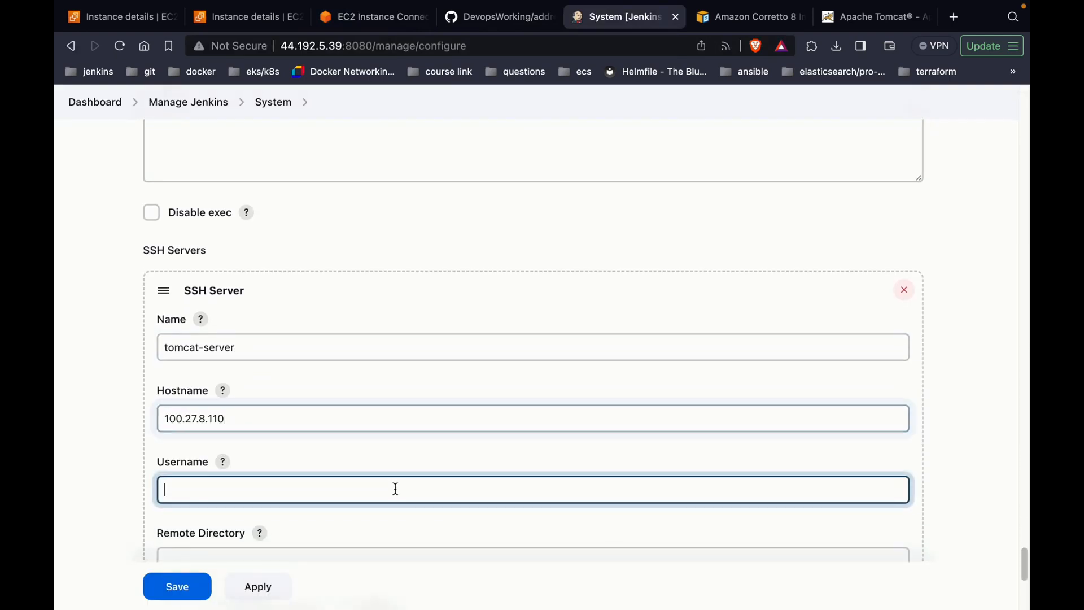
Step: Enter ec2-user as the SSH username, then go back to the Tomcat server's Instance Connect terminal
type("ec2-user")
scroll(333, 534, "down", 2)
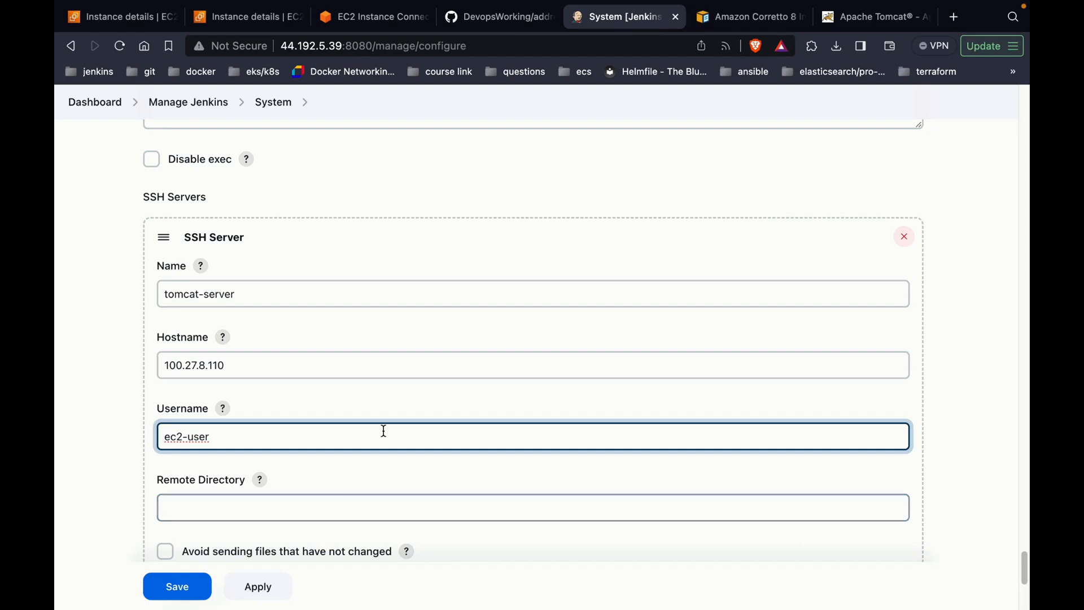
left_click(409, 22)
left_click(390, 373)
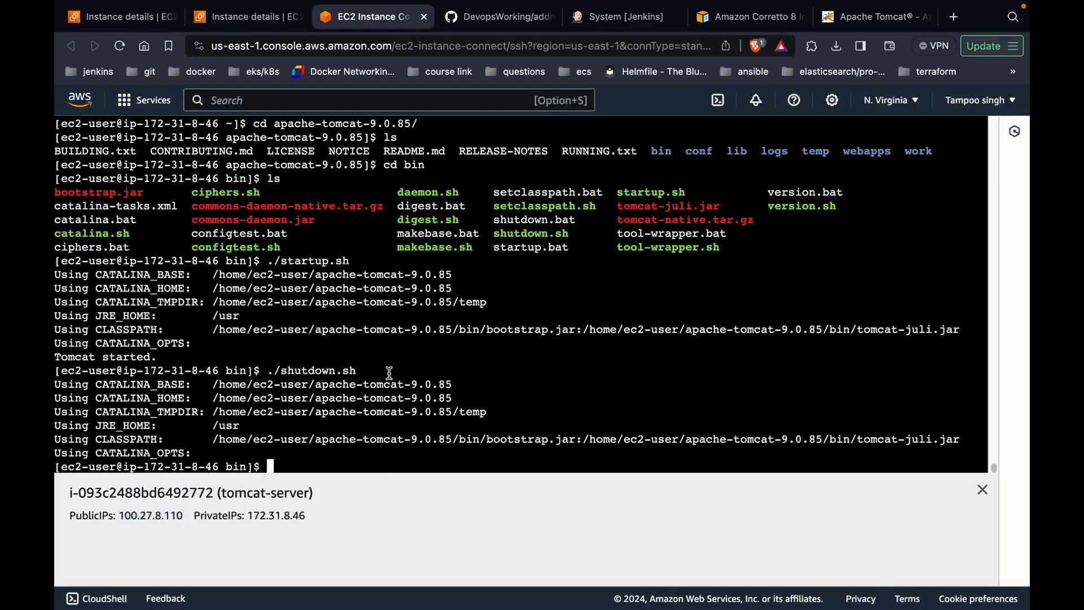
Step: Move up to the home folder, then into apache-tomcat-9.0.85 and list its contents
type("cd ..")
key("Return")
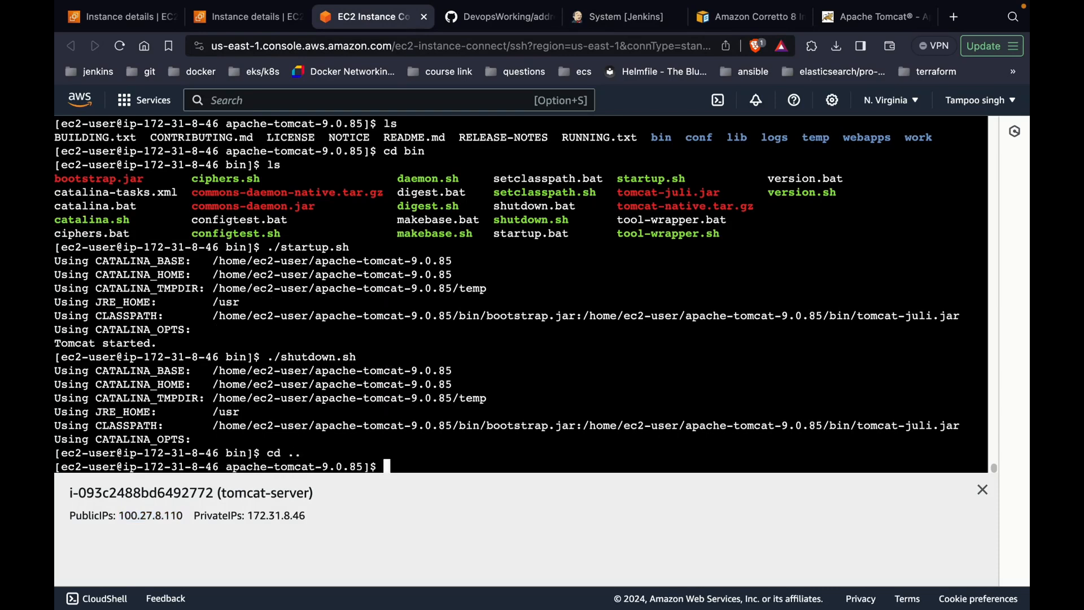
type("cd ..")
key("Return")
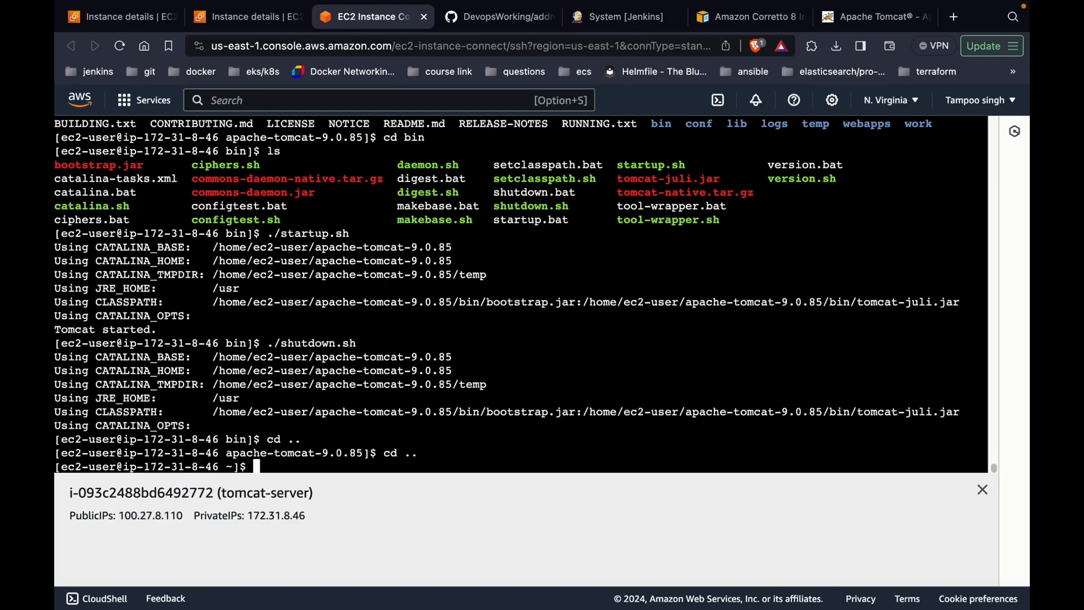
type("cd")
key("BackSpace")
key("BackSpace")
type("ls")
key("Return")
type("cd apache-tomcat-9.0.85/")
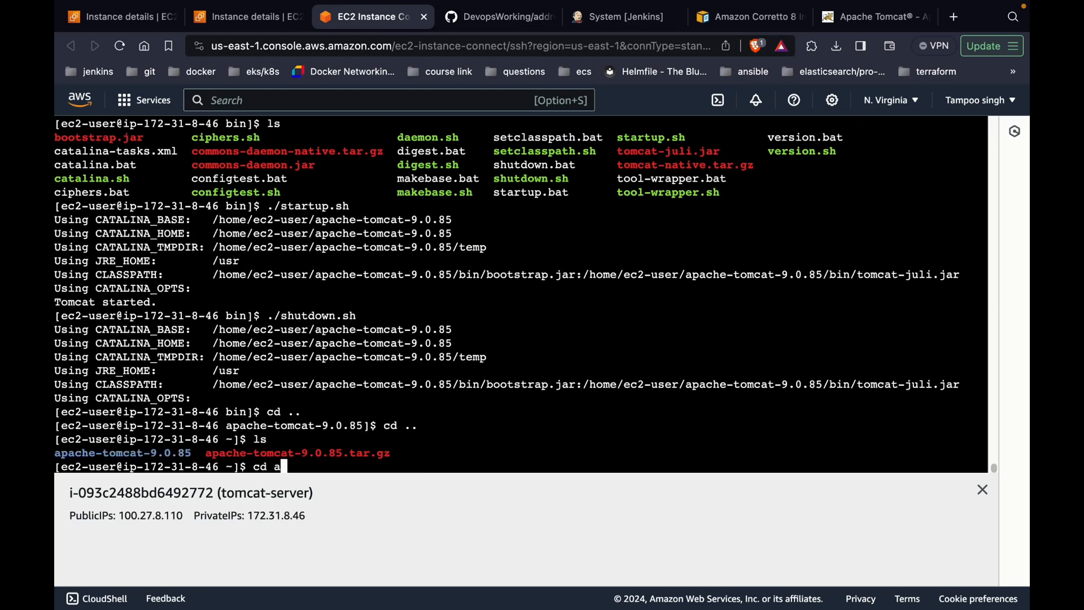
key("Return")
type("ls")
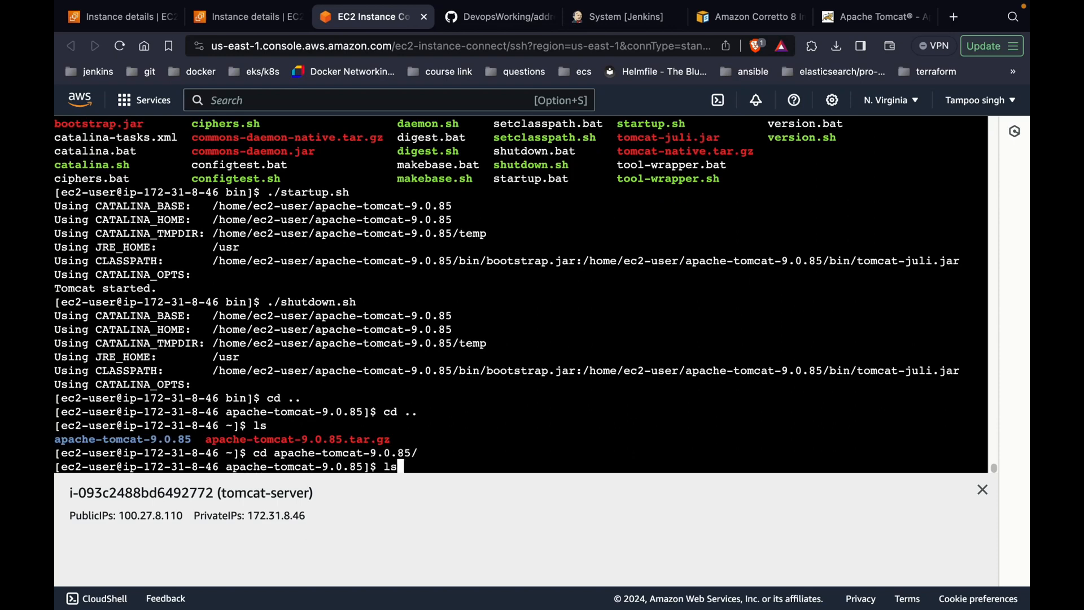
key("Return")
Step: Enter webapps and copy its full path /home/ec2-user/apache-tomcat-9.0.85/webapps from pwd
triple_click(848, 448)
left_click(848, 448)
double_click(848, 447)
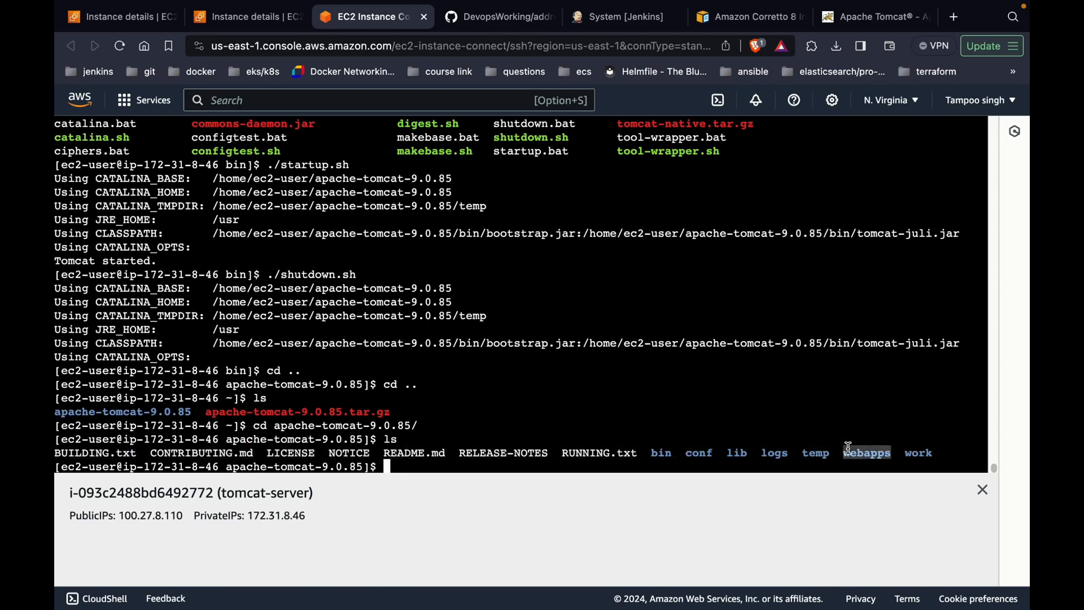
type("cd web")
key("Tab")
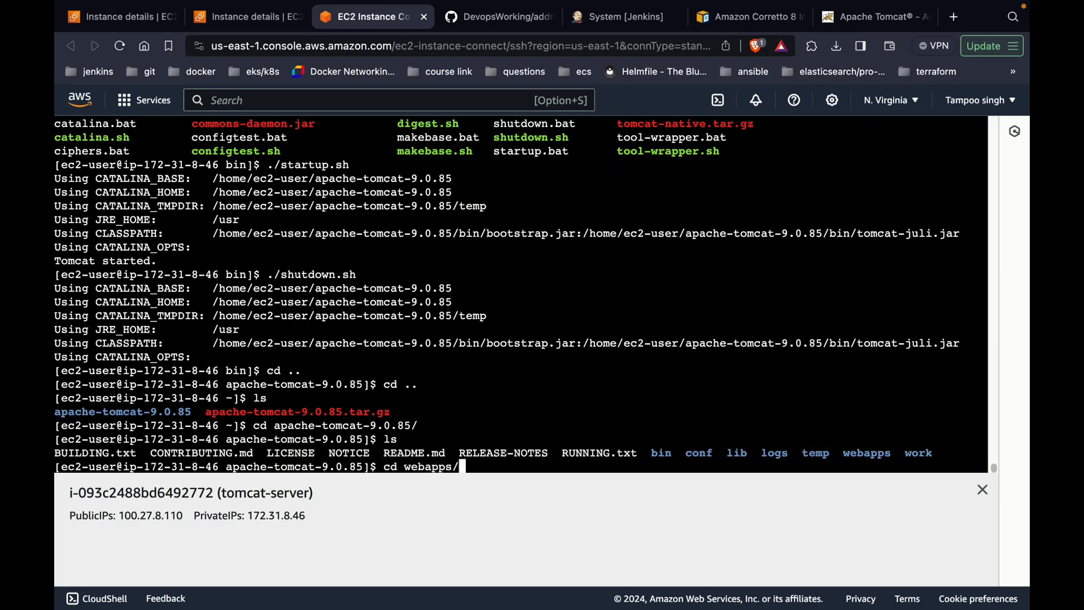
key("Return")
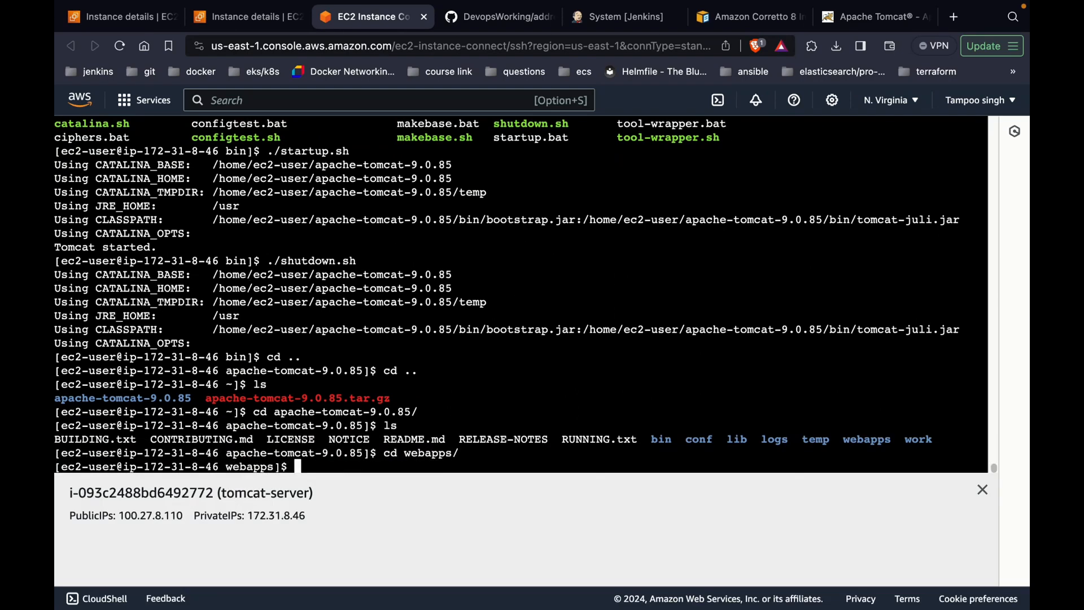
type("pwd")
key("Return")
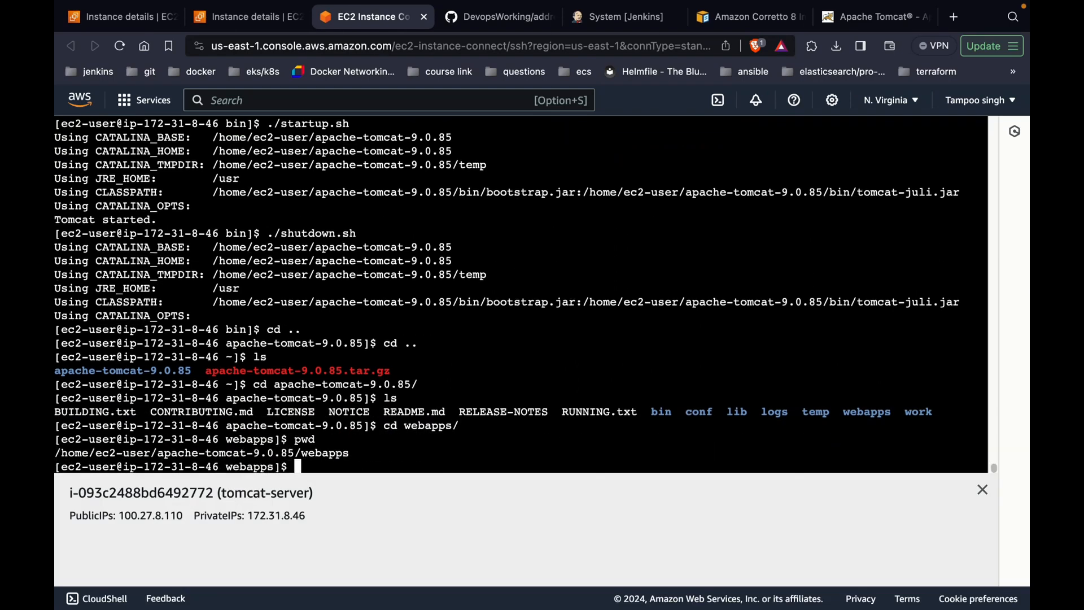
triple_click(339, 453)
key("super+c")
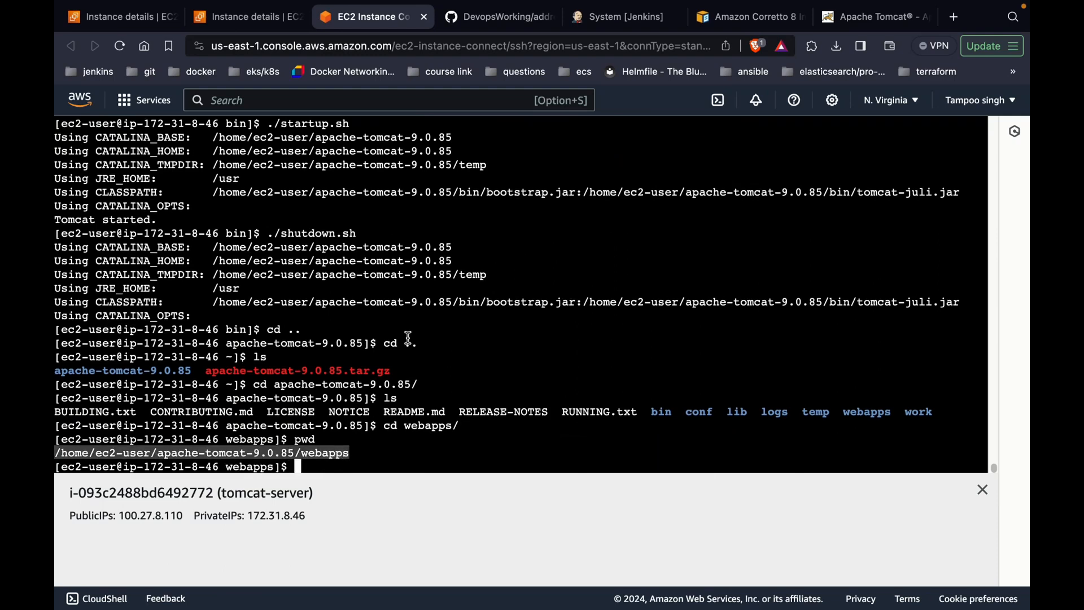
Step: Paste /home/ec2-user/apache-tomcat-9.0.85/webapps into the tomcat-server Remote Directory field
left_click(629, 18)
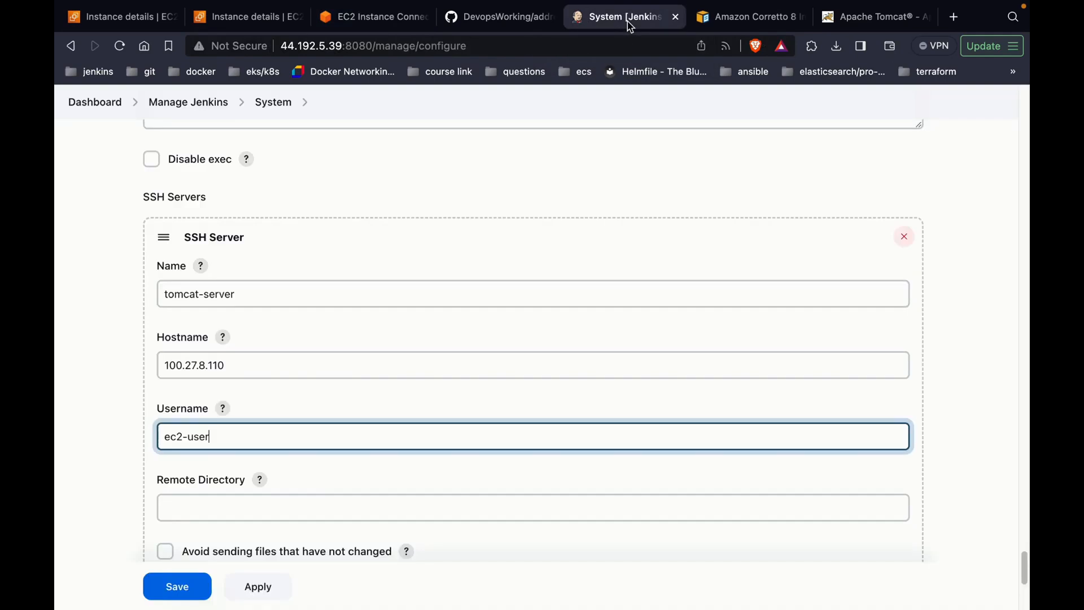
scroll(375, 473, "down", 1)
left_click(372, 466)
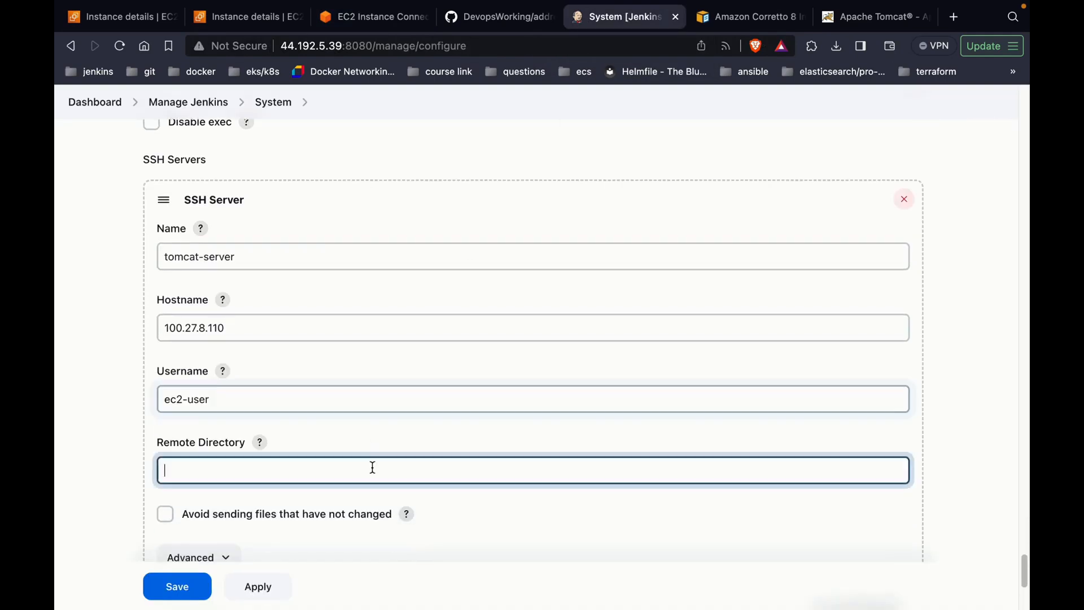
key("super+v")
scroll(373, 468, "down", 3)
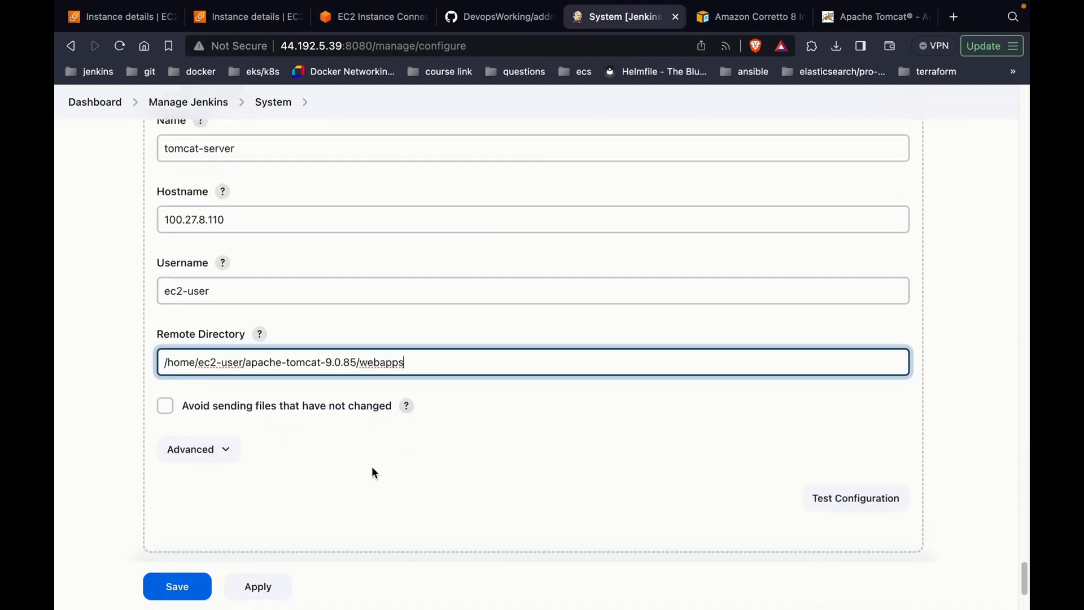
Step: Under Advanced, enable 'Use password authentication, or use a different key'
left_click(210, 451)
scroll(211, 455, "down", 3)
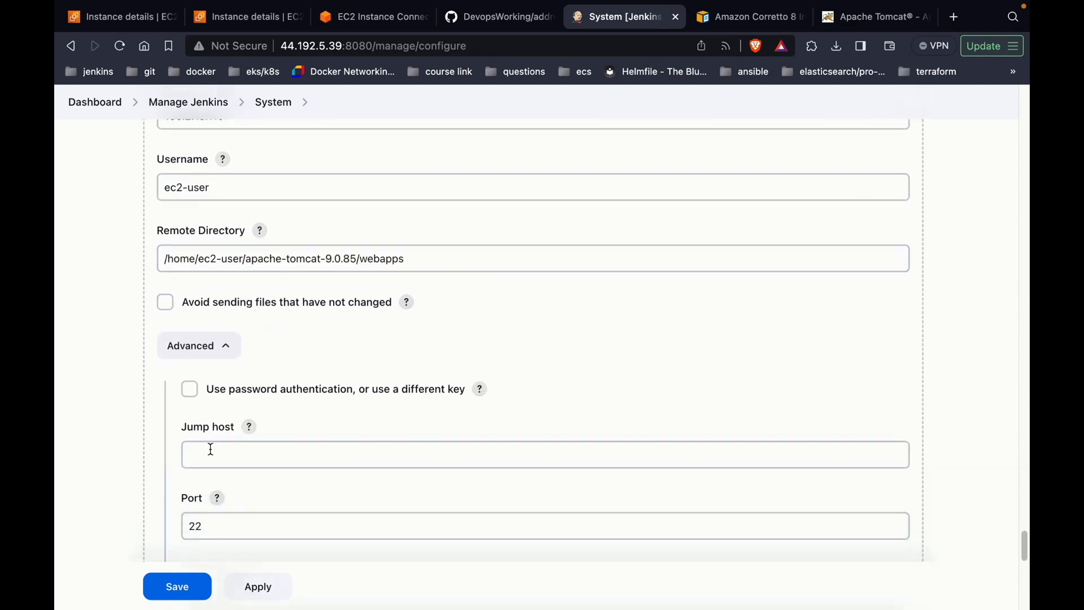
scroll(232, 424, "down", 3)
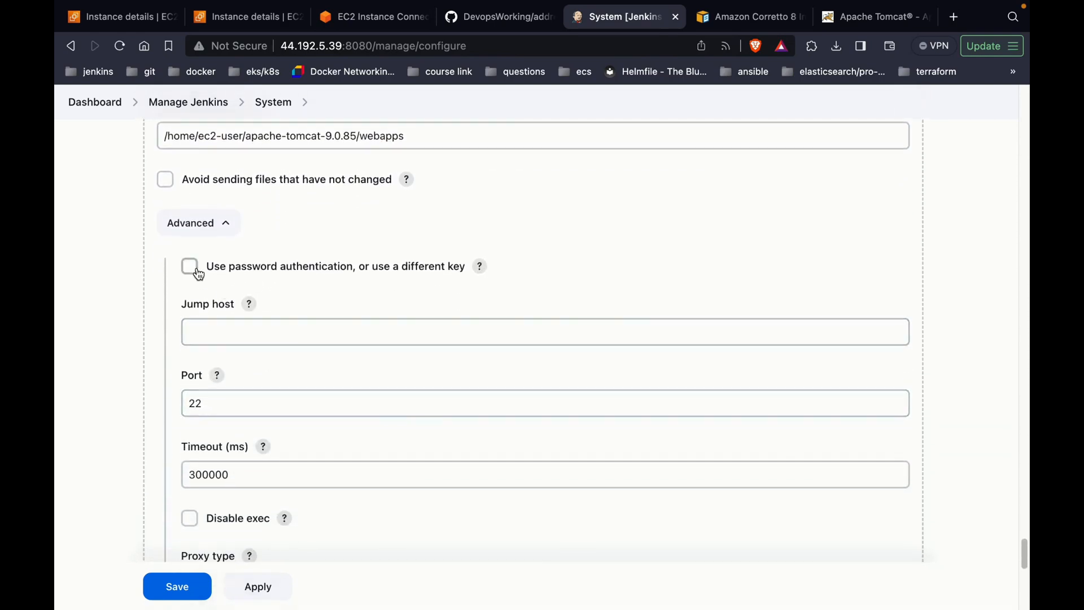
left_click(190, 269)
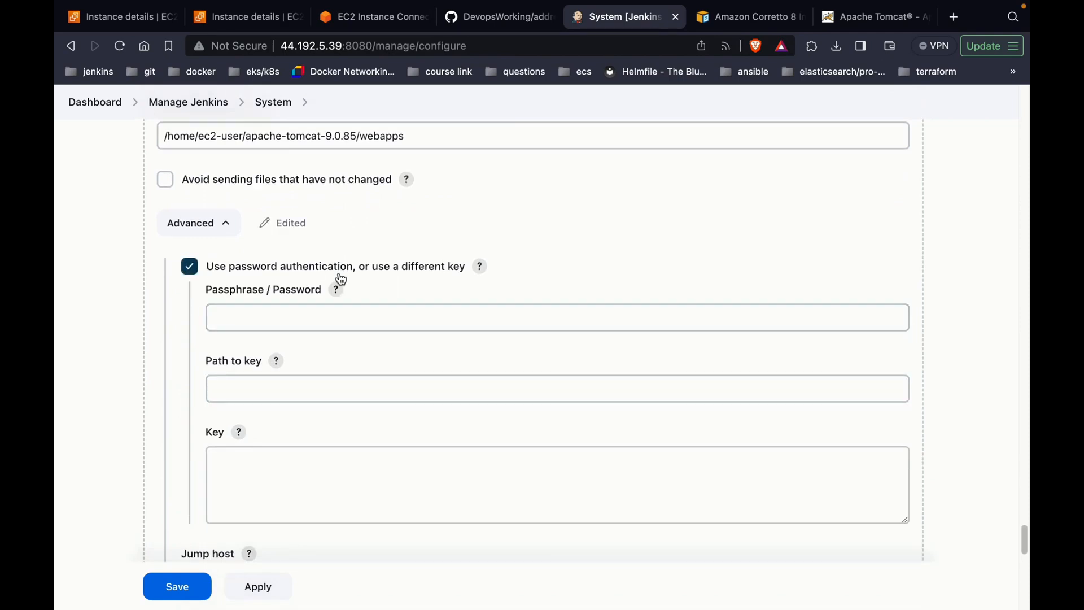
scroll(394, 276, "down", 1)
left_click(314, 468)
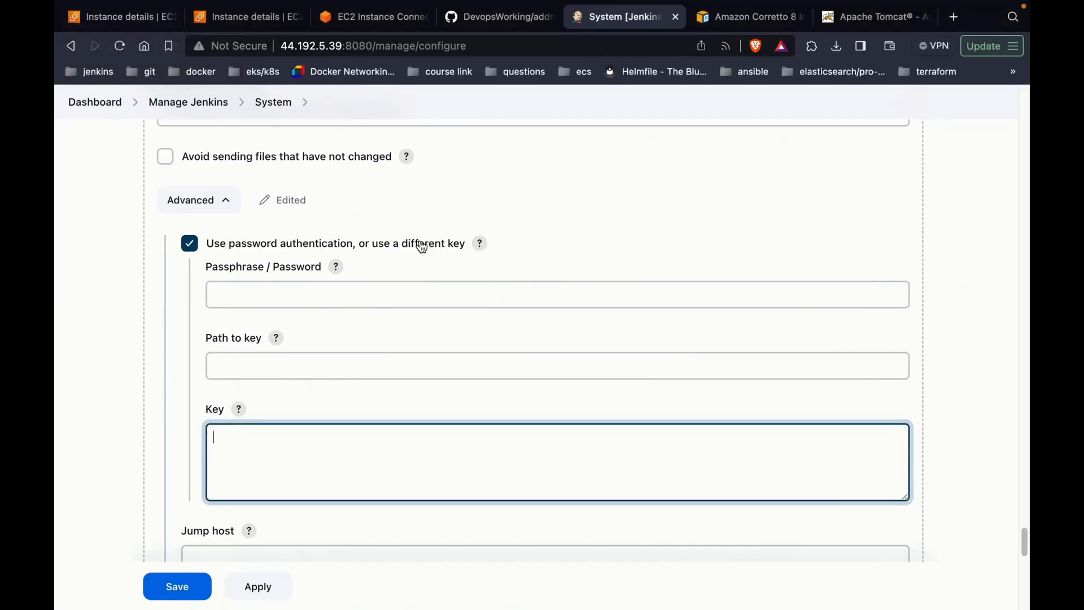
Step: Copy the whole .pem private key from TextEdit and paste it into the Key box
key("ctrl+Right")
left_click(273, 260)
key("super+a")
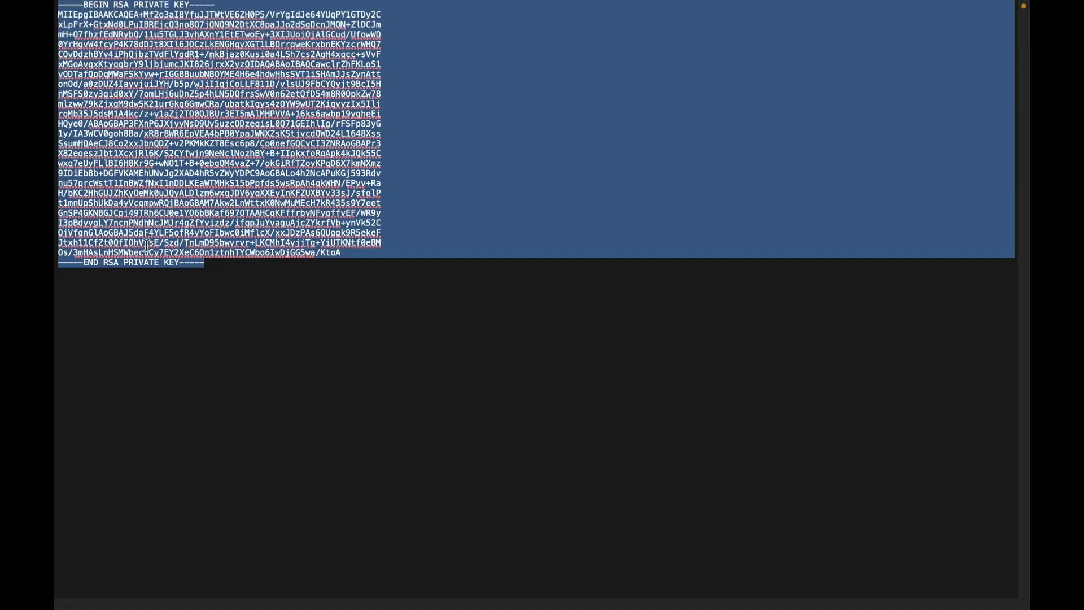
key("super+c")
key("super+Tab")
left_click(266, 484)
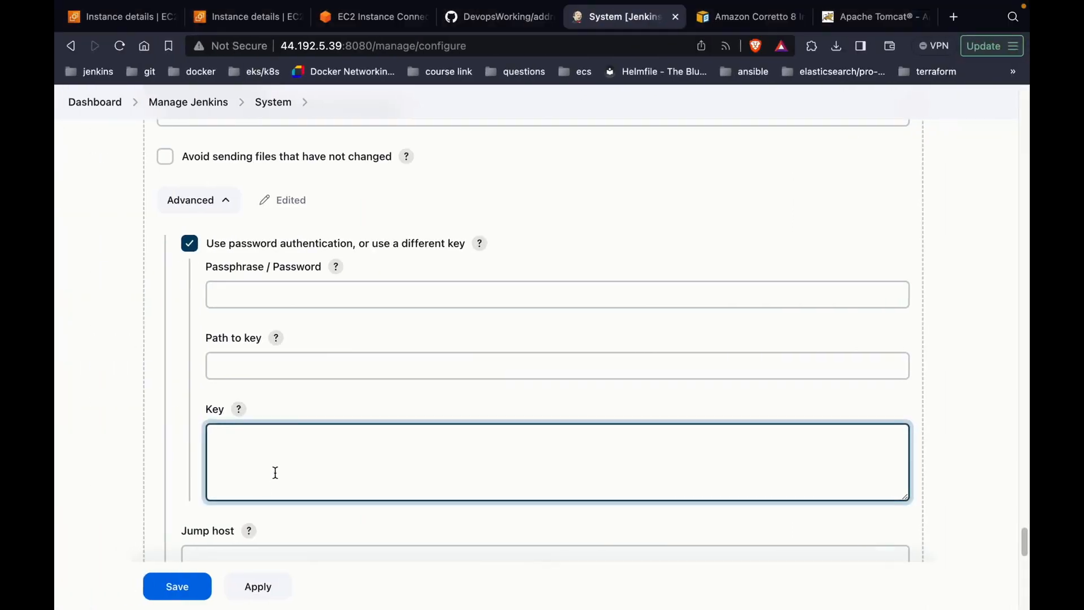
key("super+v")
Step: Run Test Configuration for tomcat-server and confirm it reports Success
scroll(275, 473, "down", 5)
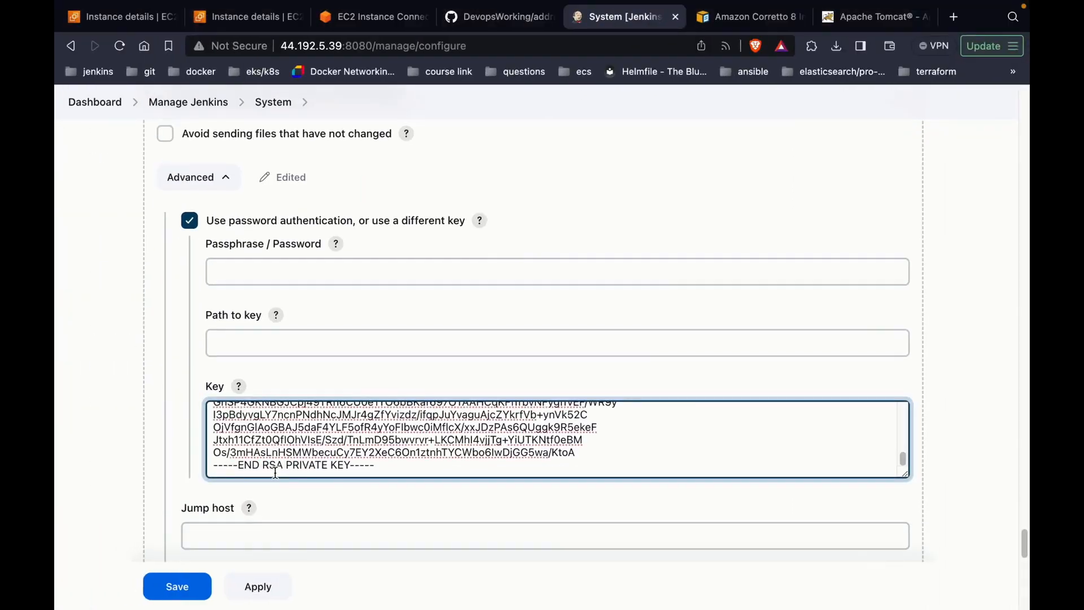
scroll(276, 475, "down", 4)
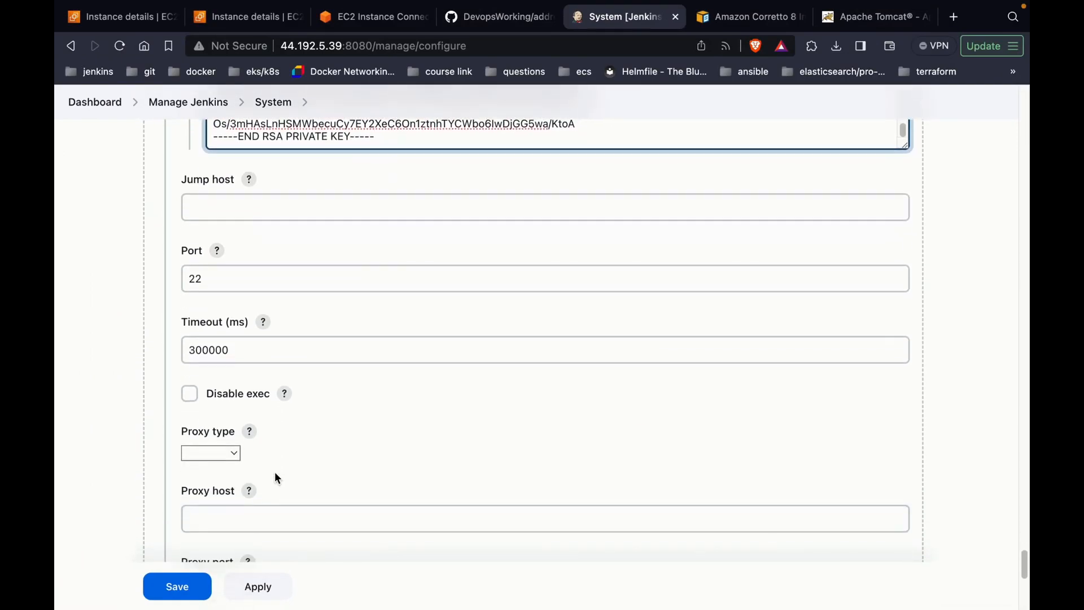
scroll(275, 478, "down", 2)
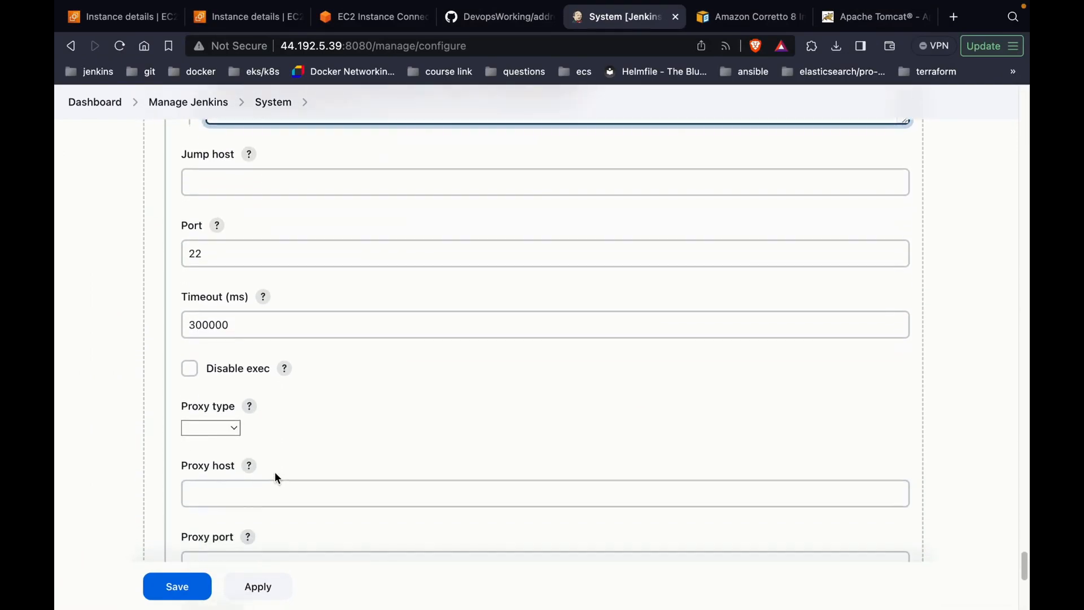
scroll(275, 472, "down", 6)
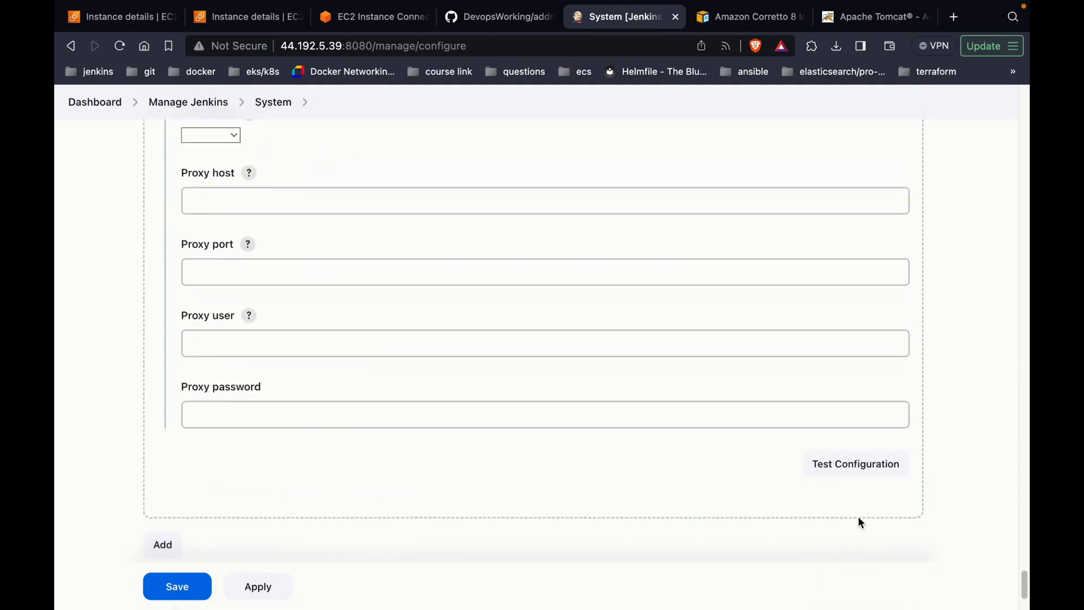
left_click(863, 472)
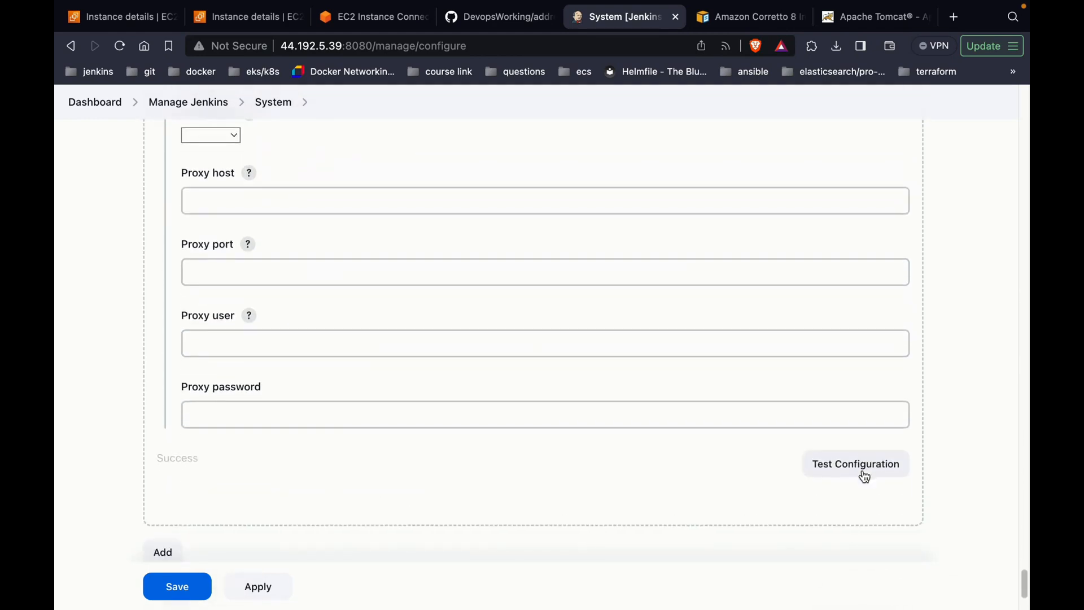
double_click(191, 454)
Step: Insert a '1' into the remote directory path and rerun the connection test, which fails
scroll(191, 454, "up", 15)
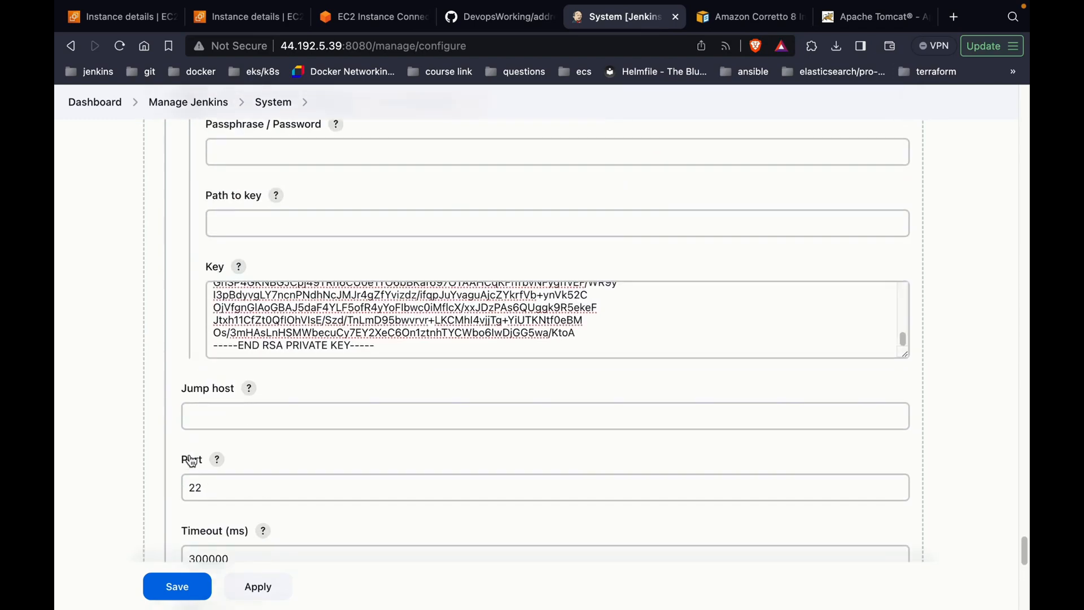
scroll(189, 453, "up", 2)
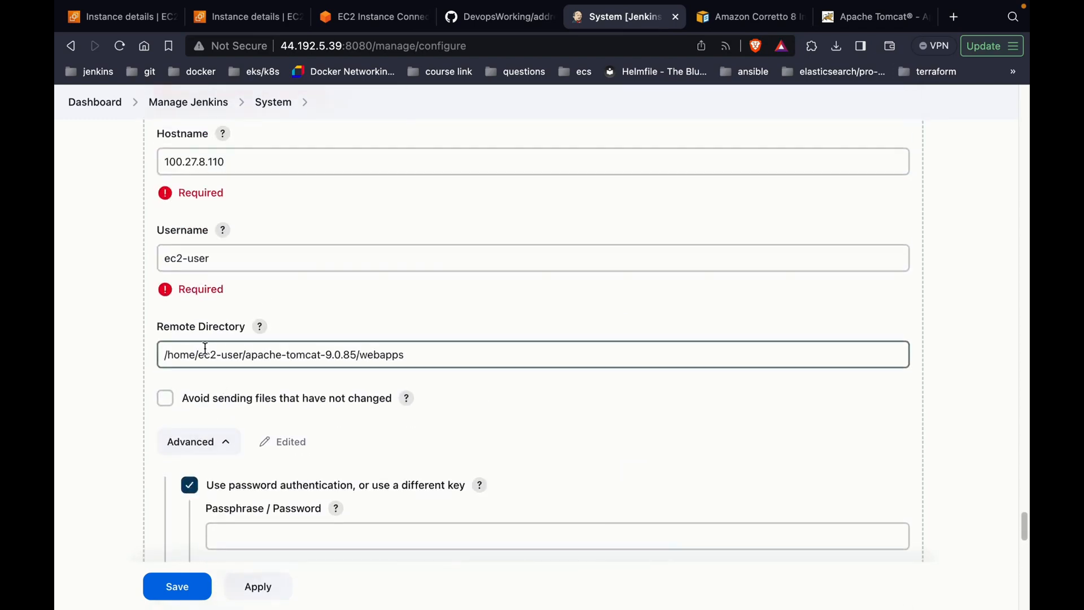
left_click(212, 354)
type("1")
scroll(309, 426, "down", 15)
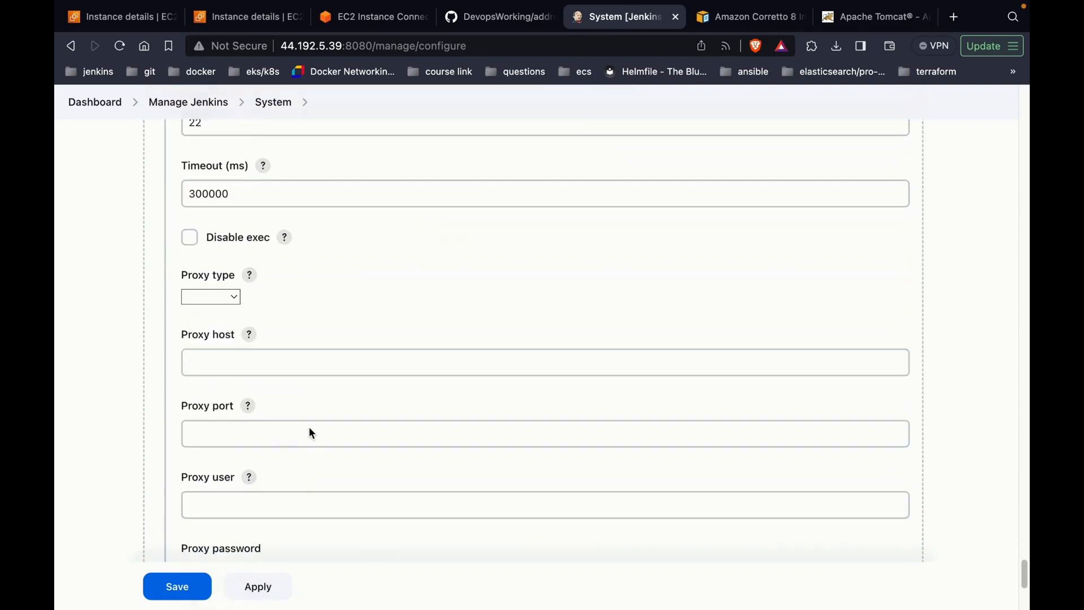
left_click(823, 411)
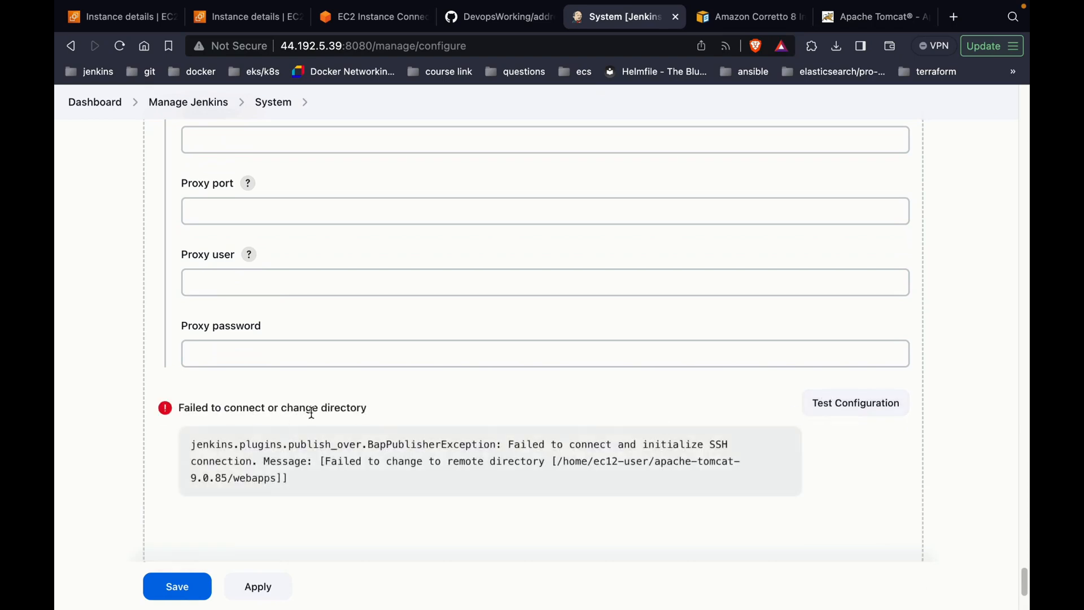
Step: Delete the stray 1 so the path reads /home/ec2-user/apache-tomcat-9.0.85/webapps, then retest
scroll(311, 413, "up", 15)
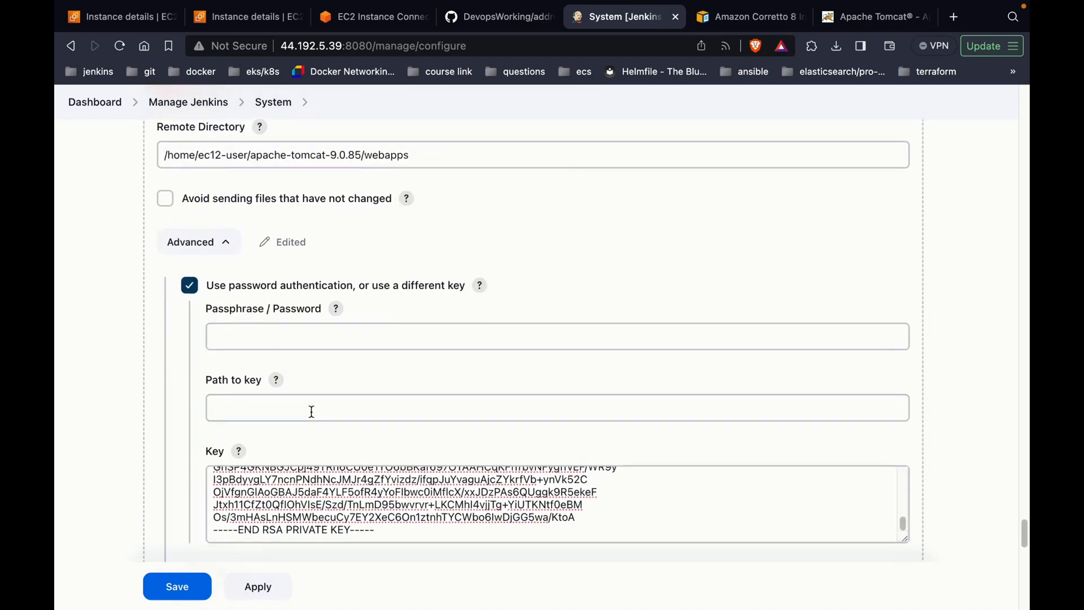
left_click(218, 161)
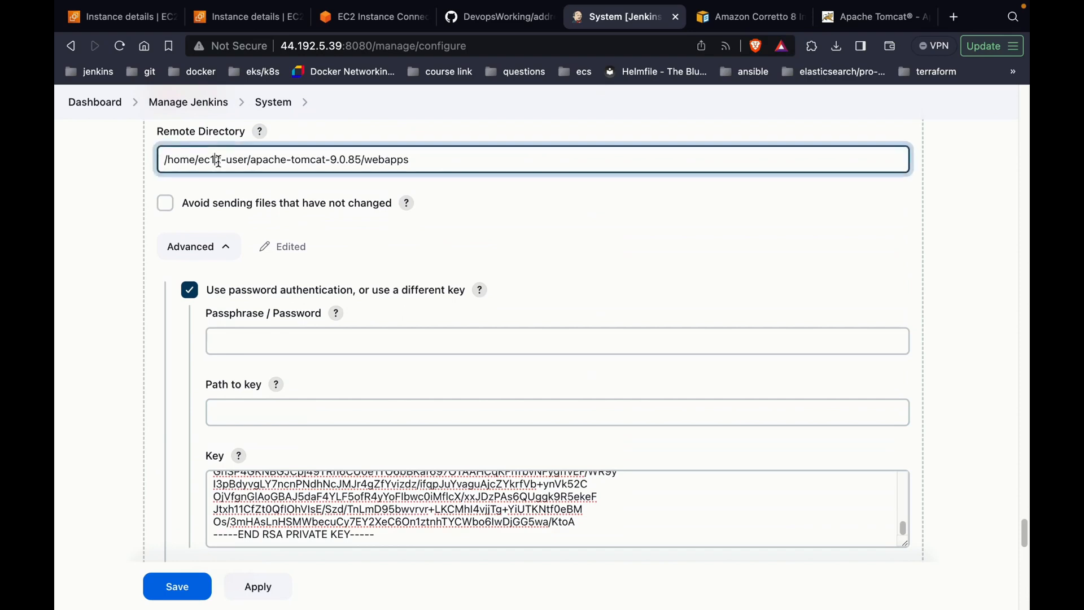
key("BackSpace")
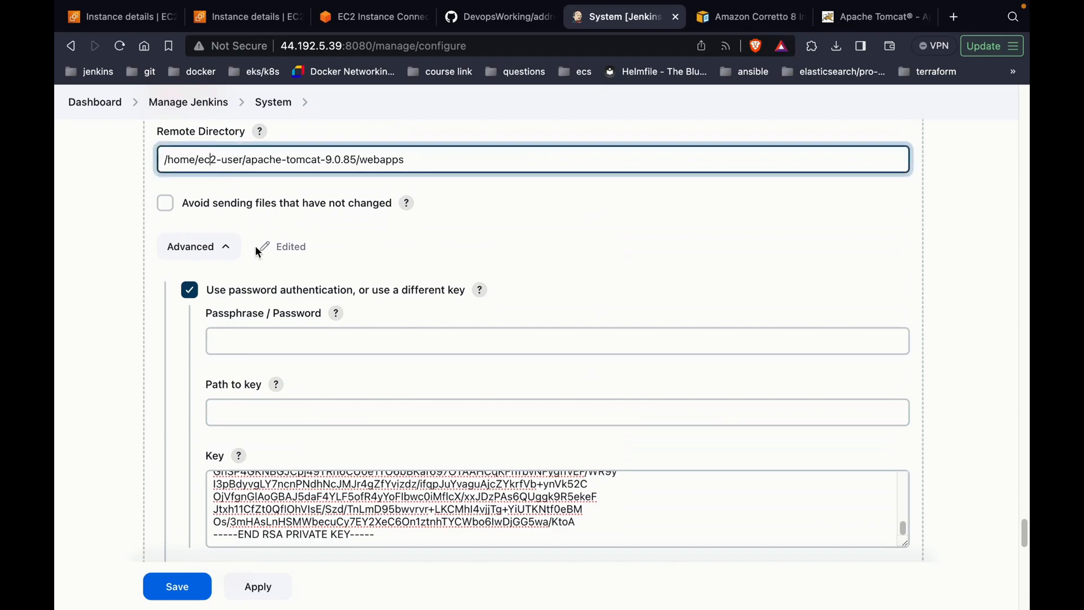
scroll(257, 253, "down", 12)
scroll(258, 253, "down", 5)
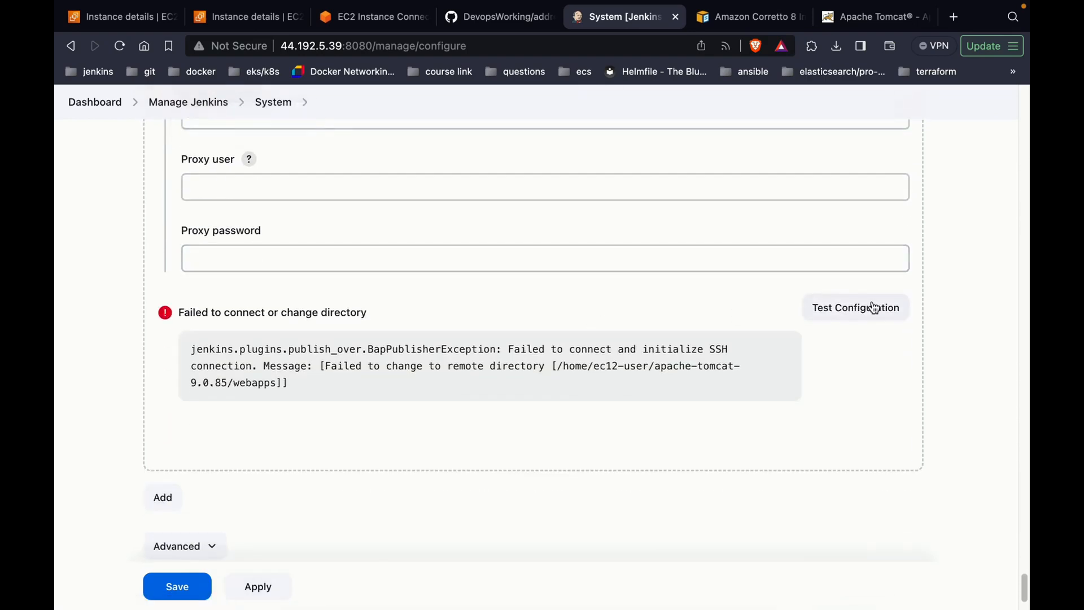
left_click(875, 308)
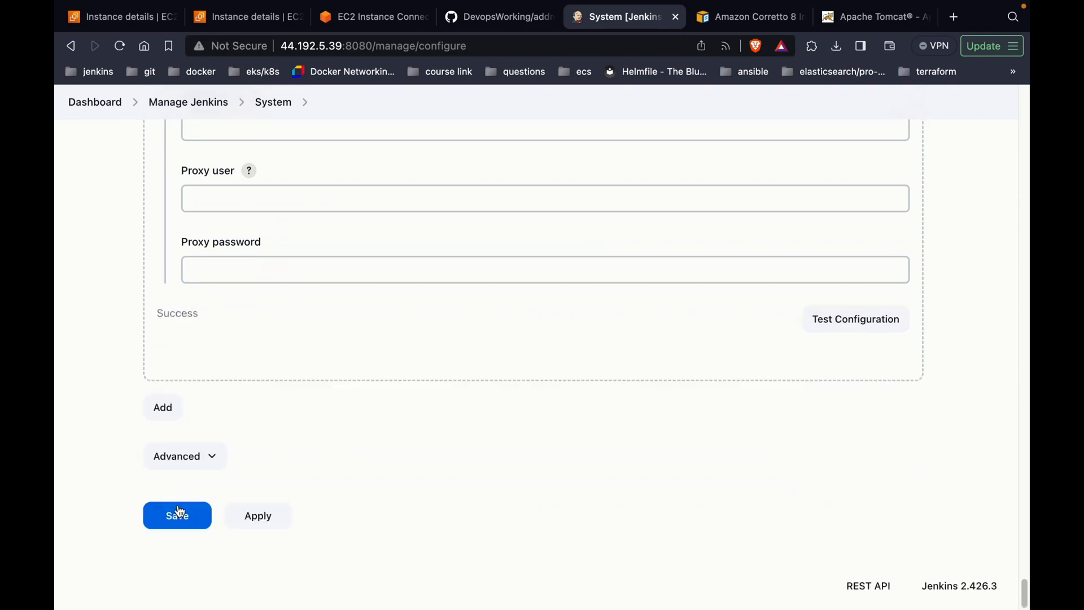
Step: Save the system configuration and open Project-1's configuration page
left_click(178, 516)
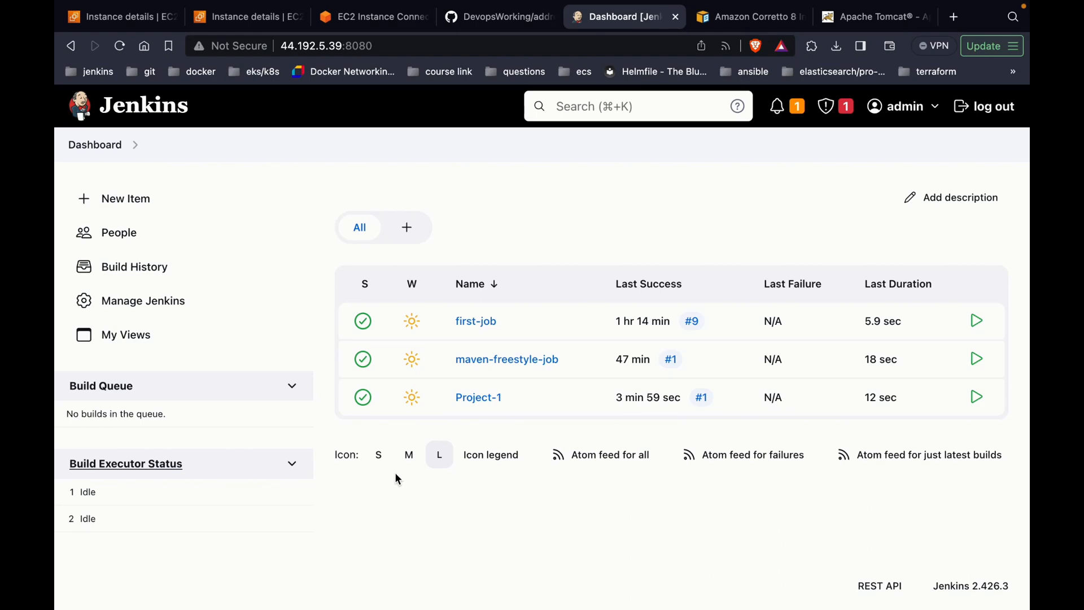
left_click(479, 399)
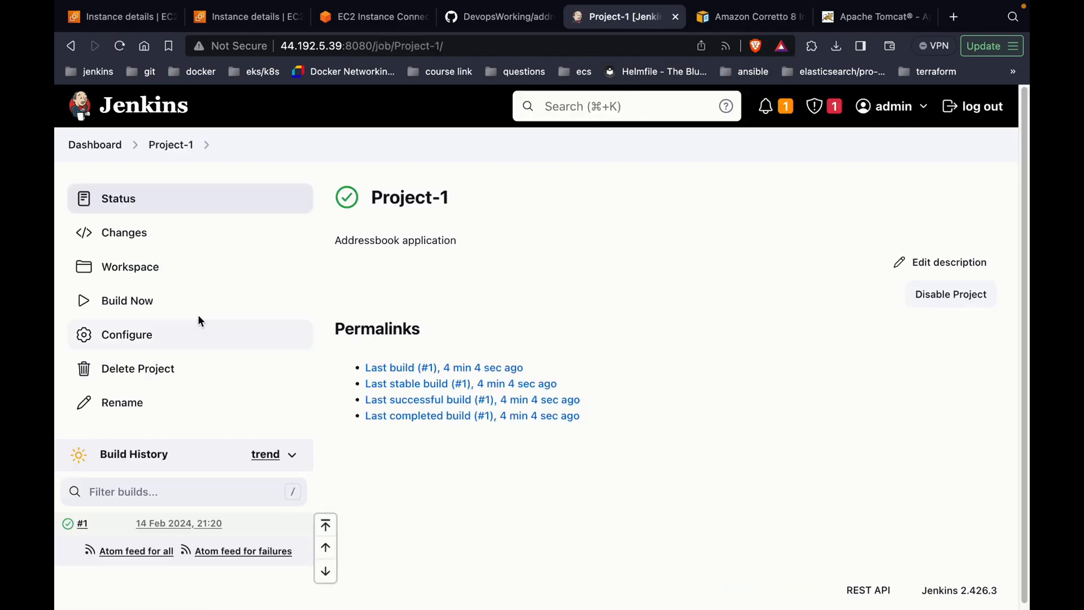
left_click(214, 329)
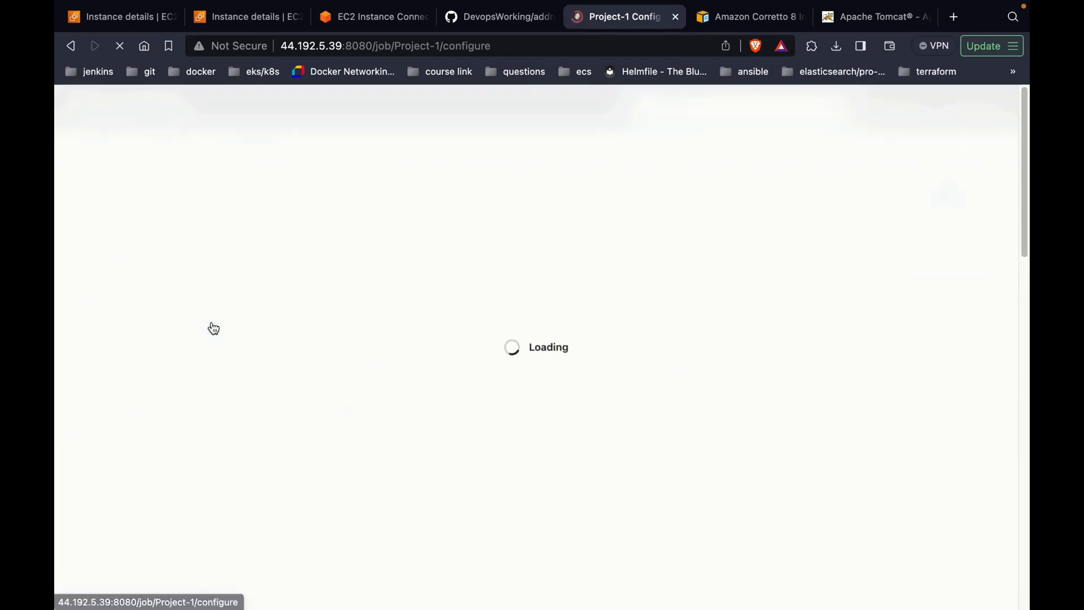
left_click(303, 362)
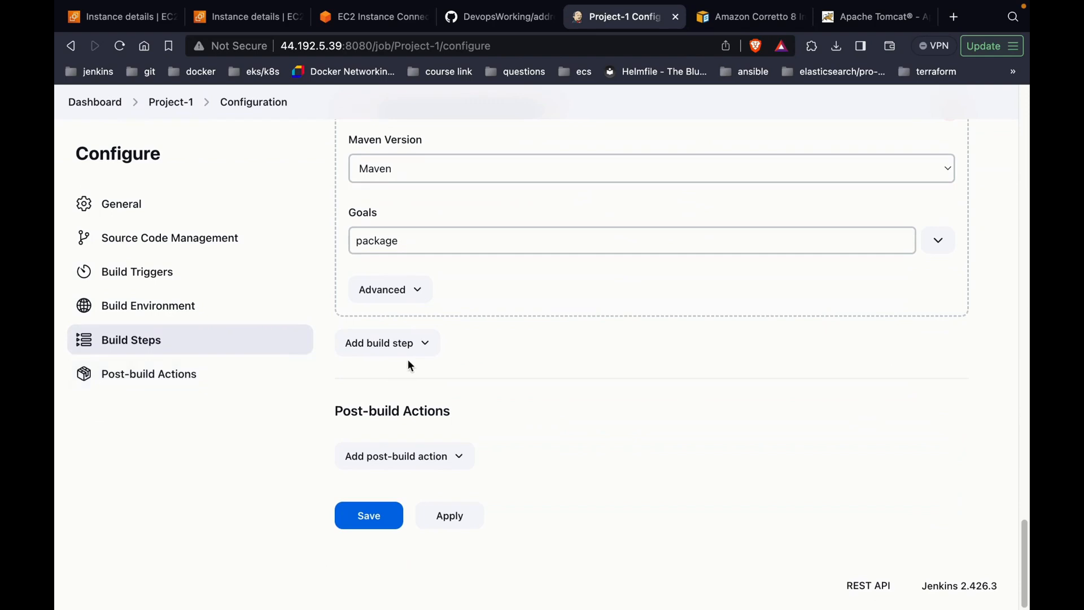
Step: Add a 'Send build artifacts over SSH' post-build action using the tomcat-server SSH server
left_click(394, 457)
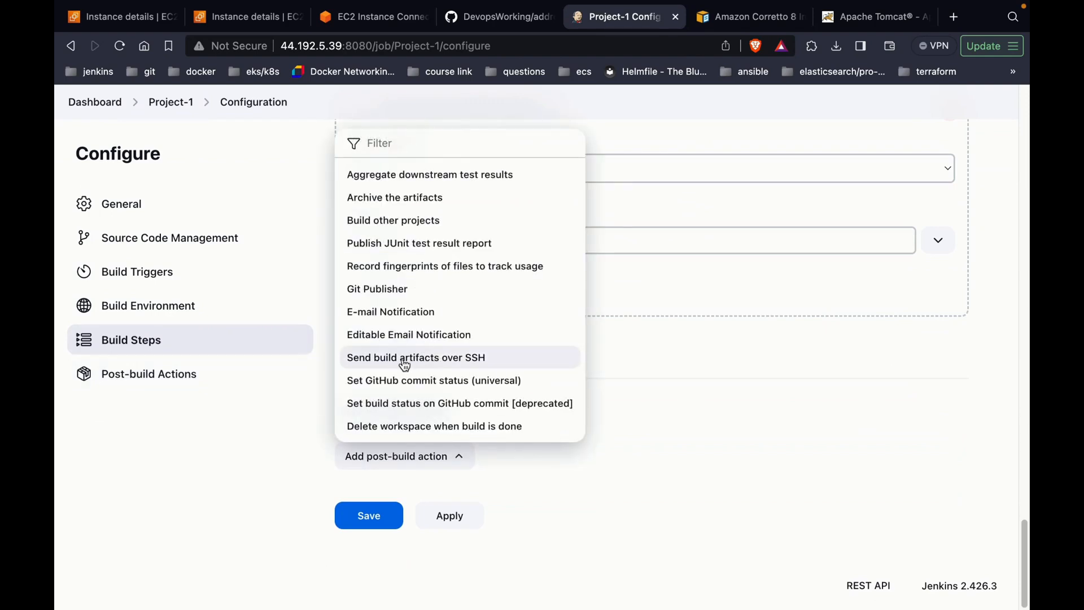
left_click(442, 361)
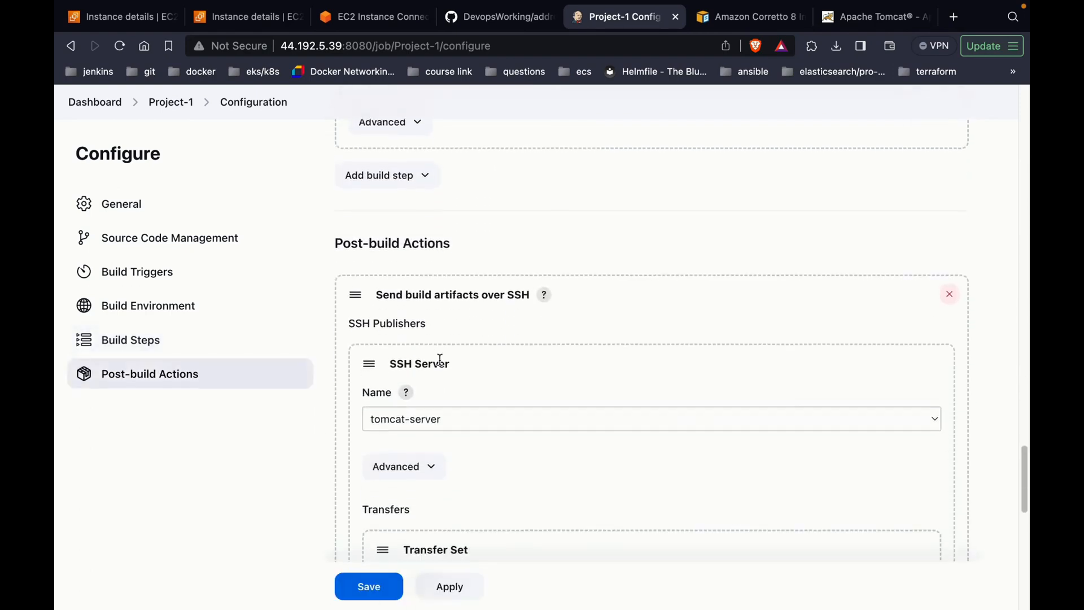
left_click(495, 340)
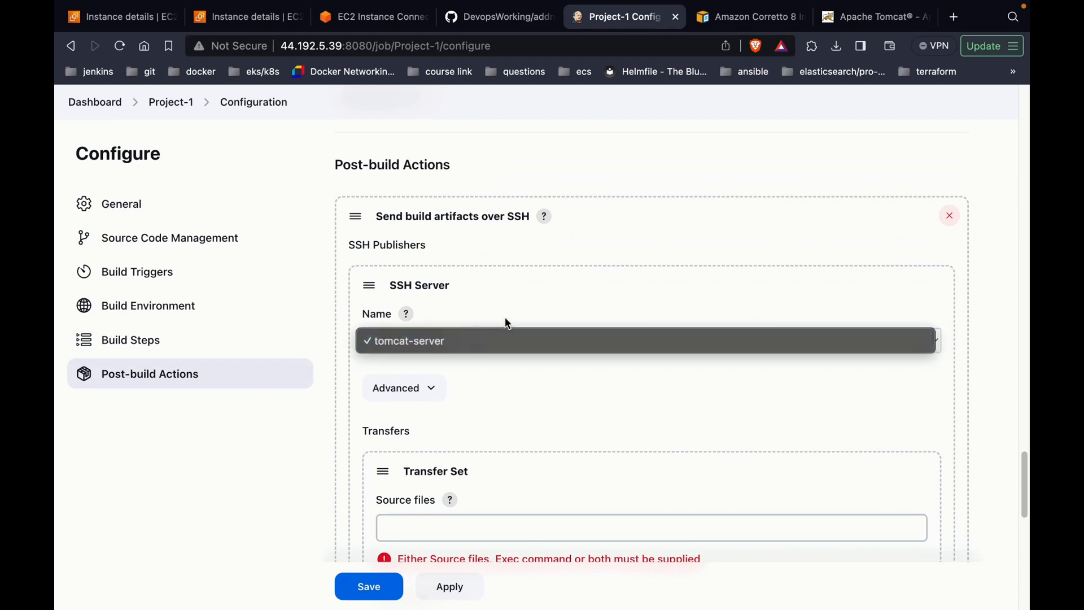
left_click(505, 316)
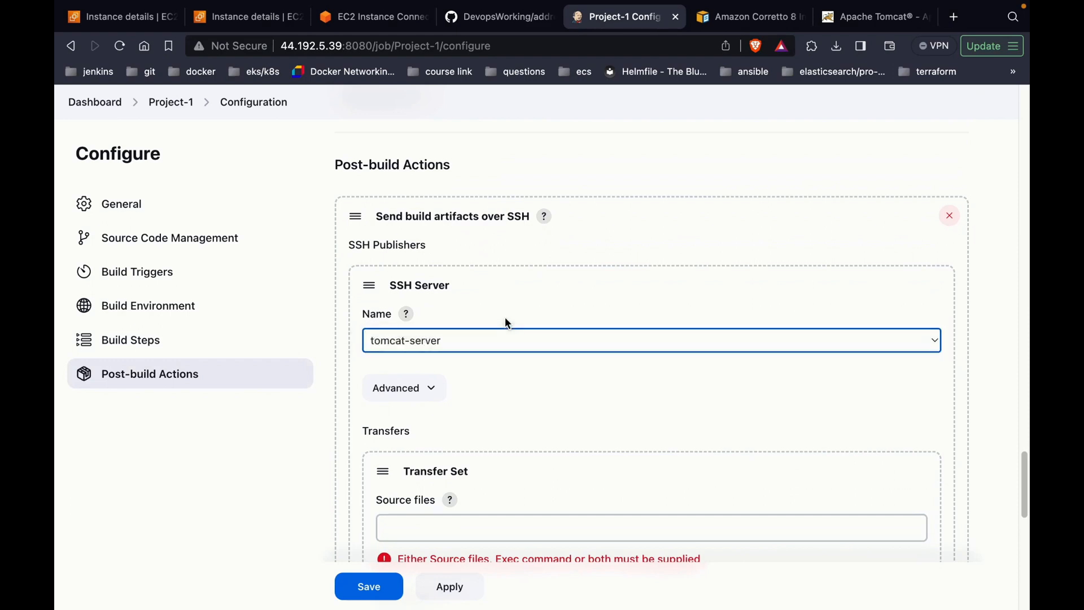
Step: Review the Publish over SSH system settings in a separate dashboard tab, then close that tab
right_click(107, 109)
left_click(120, 113)
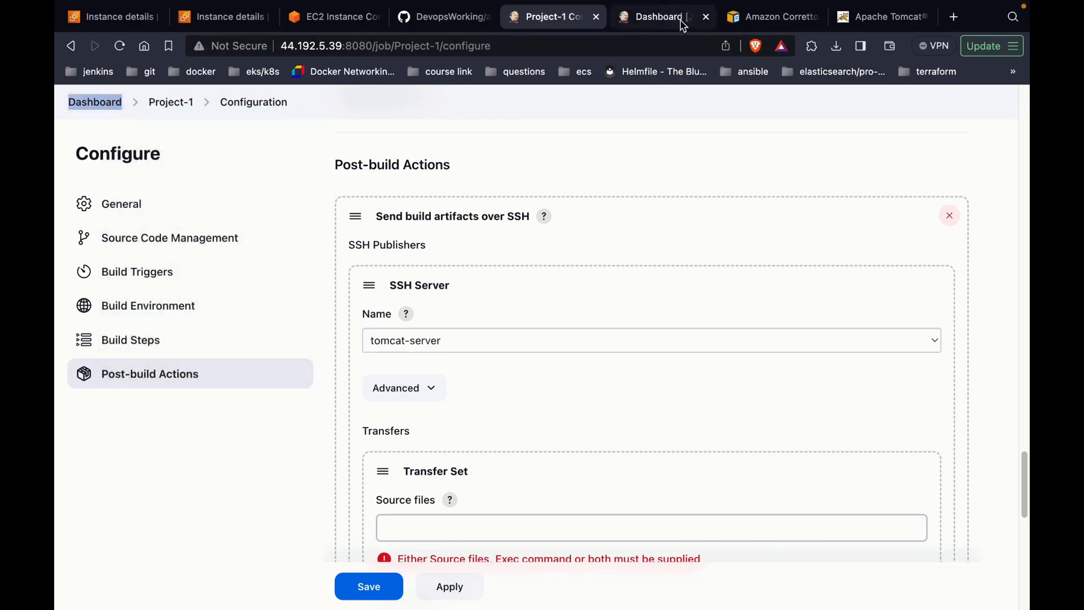
left_click(682, 23)
left_click(228, 298)
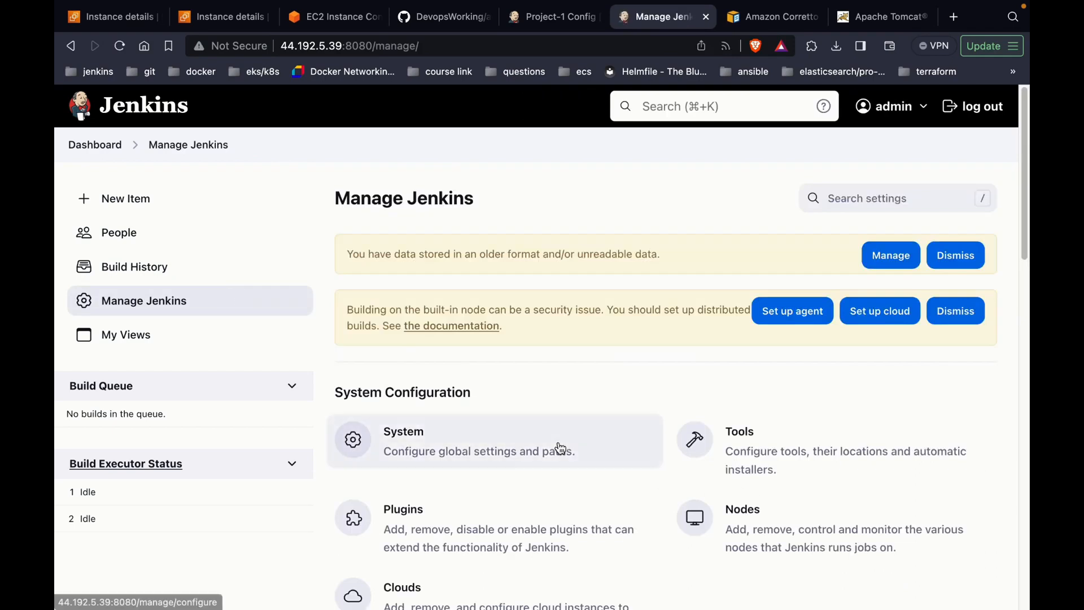
left_click(560, 449)
key("super+f")
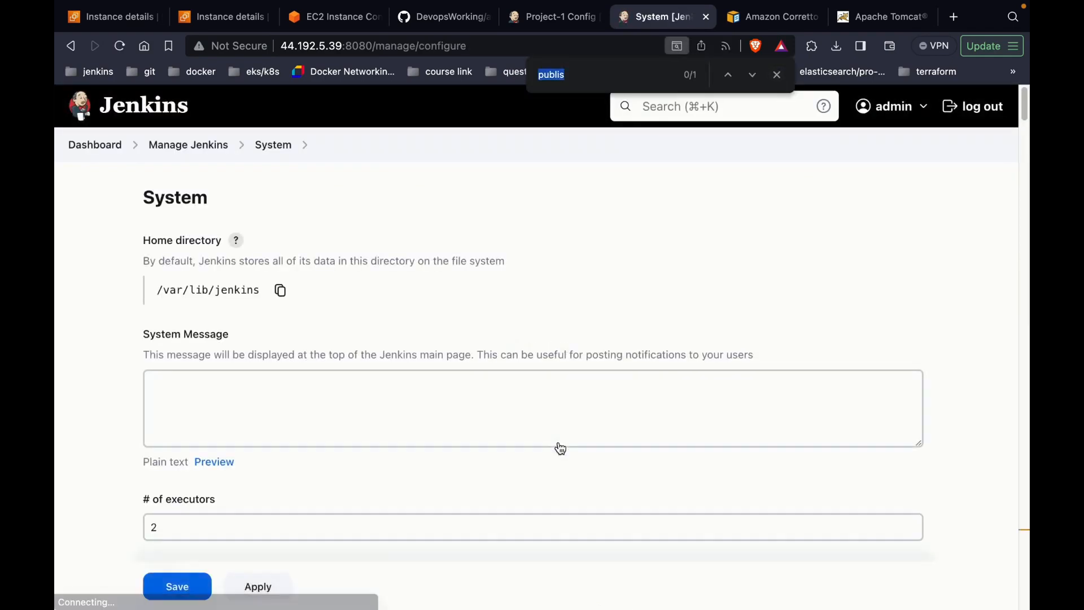
scroll(438, 361, "down", 7)
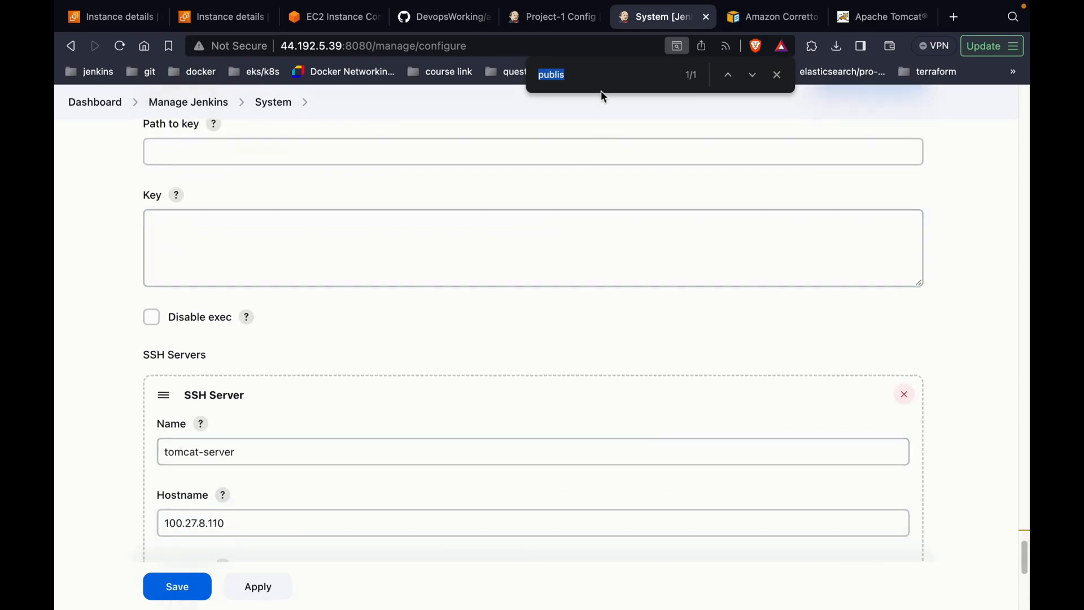
left_click(575, 36)
scroll(449, 438, "down", 1)
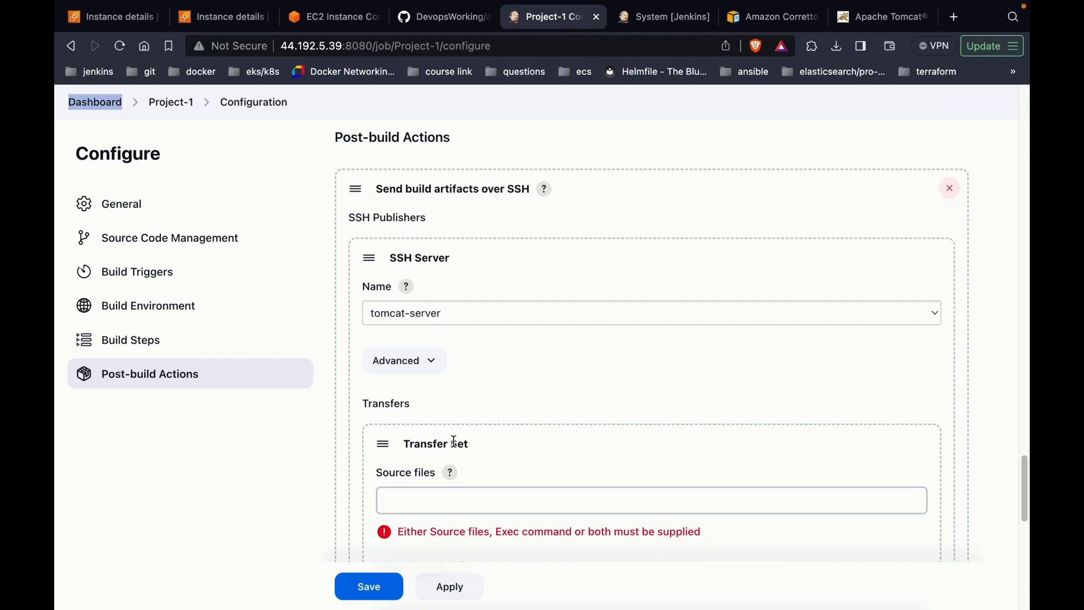
left_click(697, 22)
left_click(708, 19)
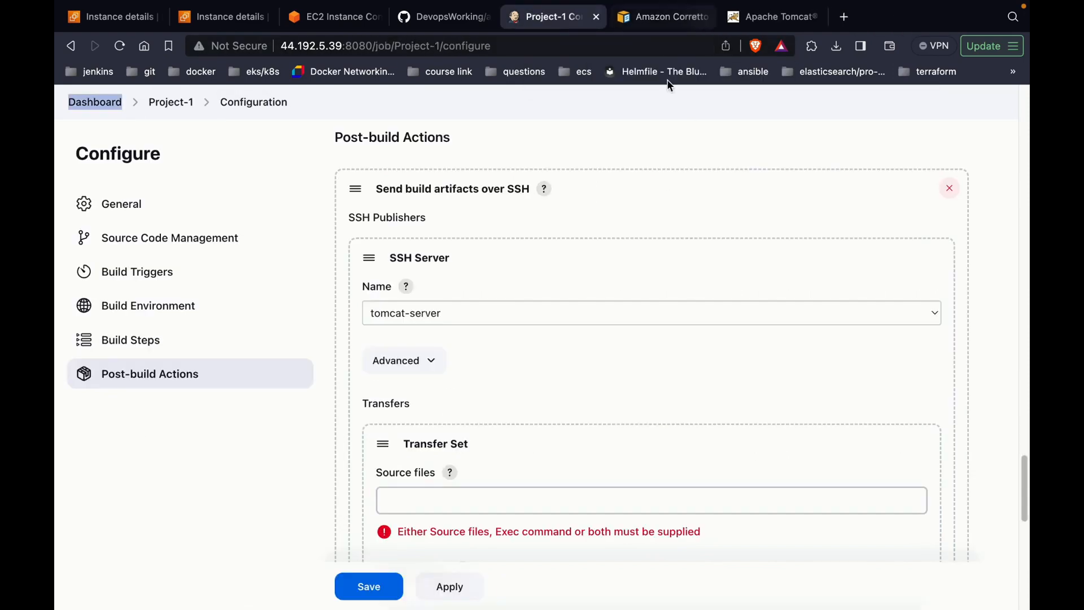
Step: Open Project-1's page in a new browser tab
scroll(477, 354, "down", 1)
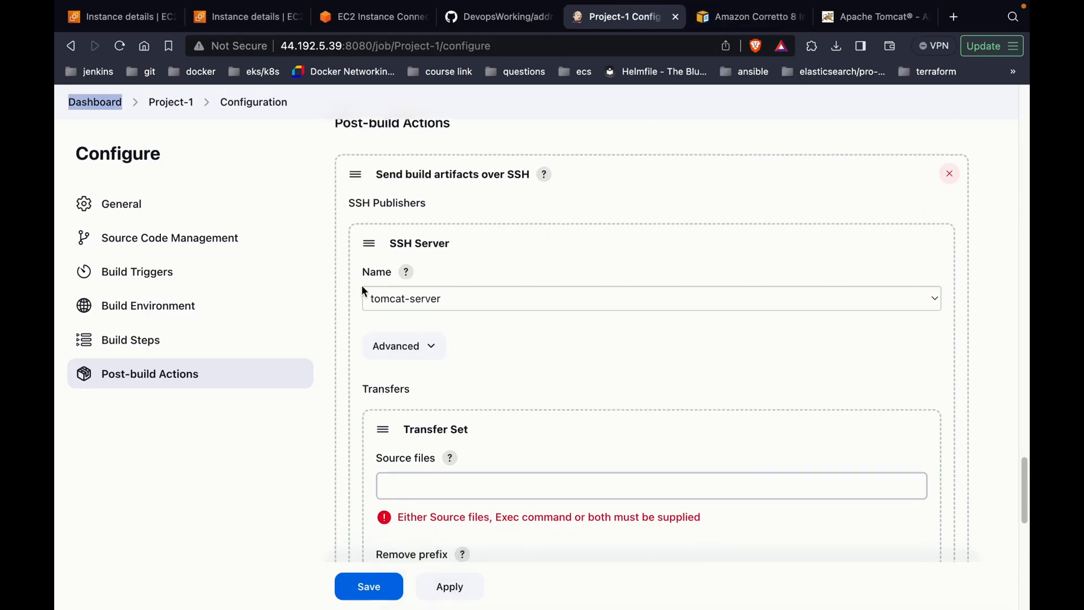
right_click(170, 112)
left_click(184, 117)
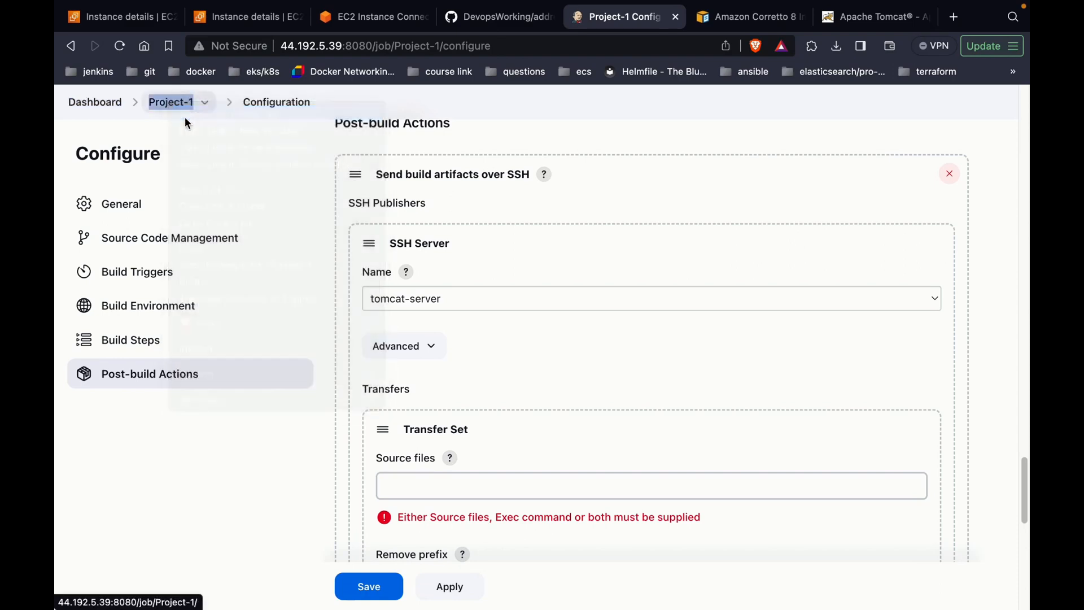
Step: Browse Project-1's workspace target folder to find the war file
left_click(643, 17)
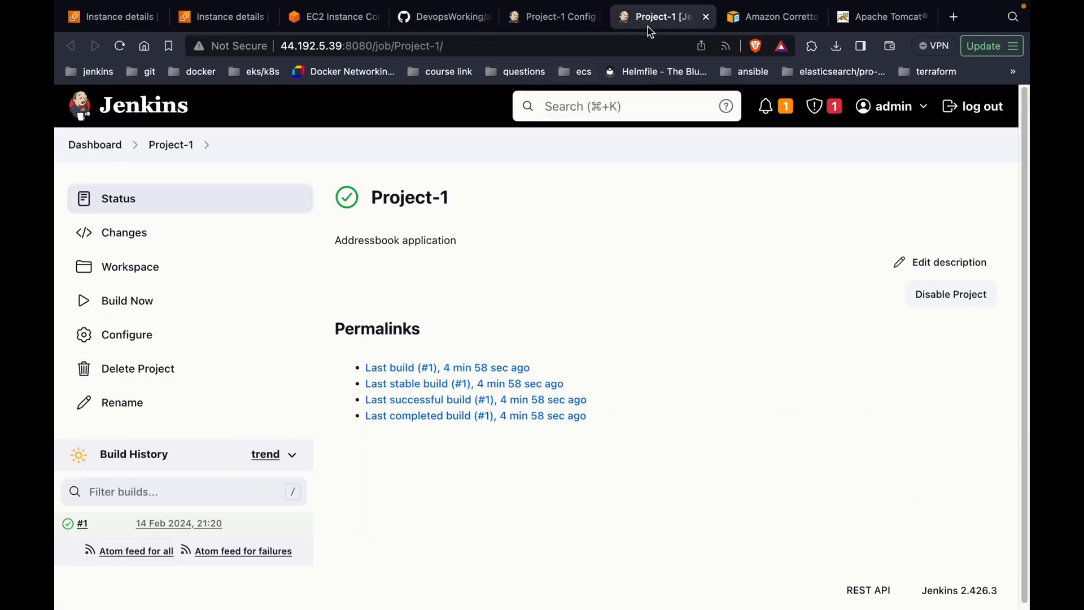
left_click(202, 285)
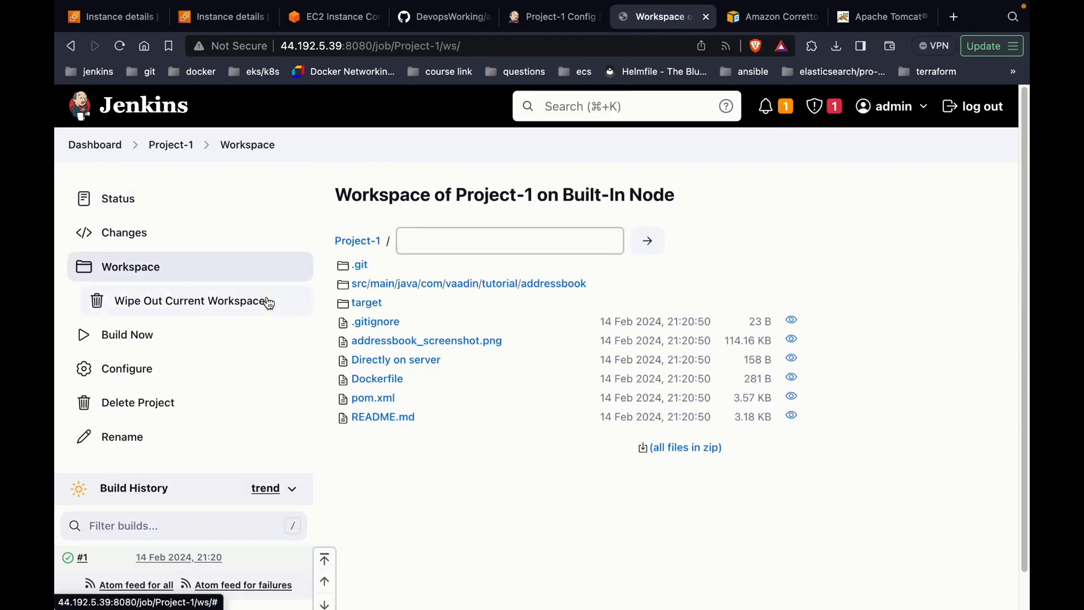
left_click(367, 306)
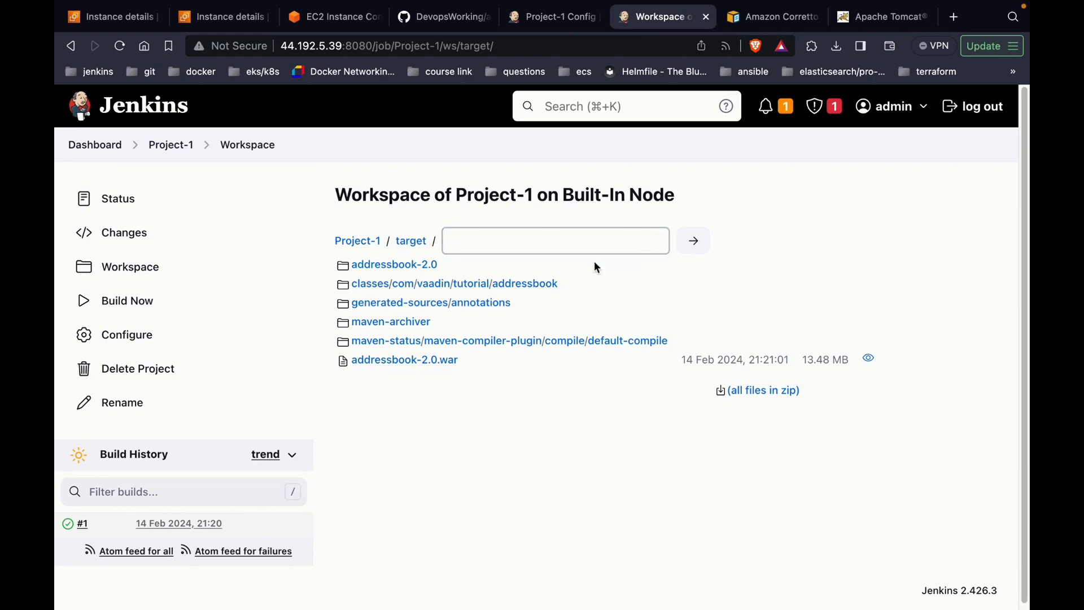
Step: Set the transfer set's source files to target/addressbook-2.0.war
left_click(572, 35)
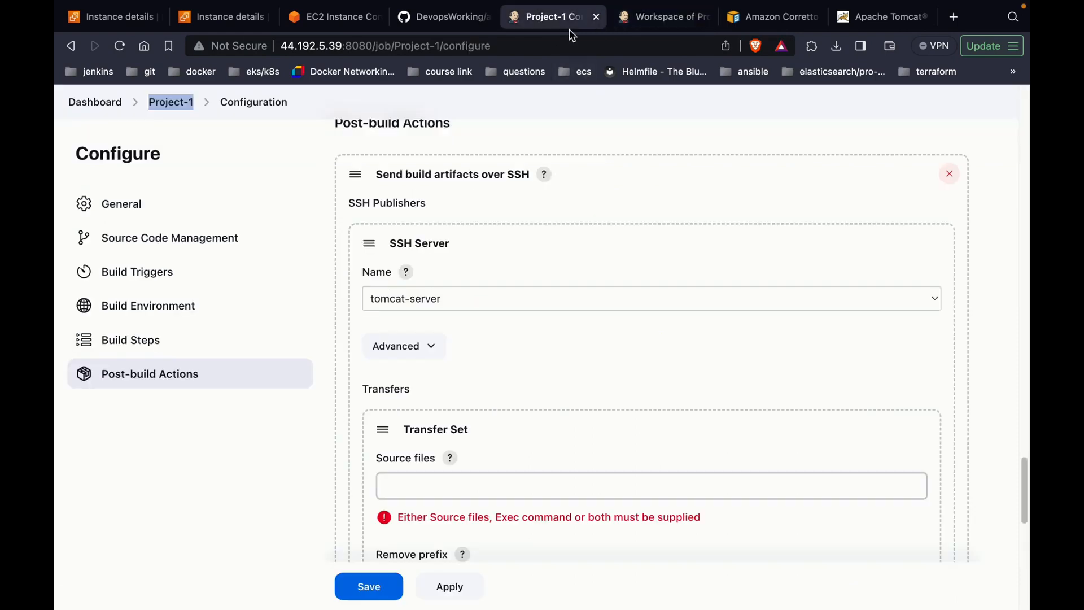
left_click(412, 483)
type("target/addr")
type("e")
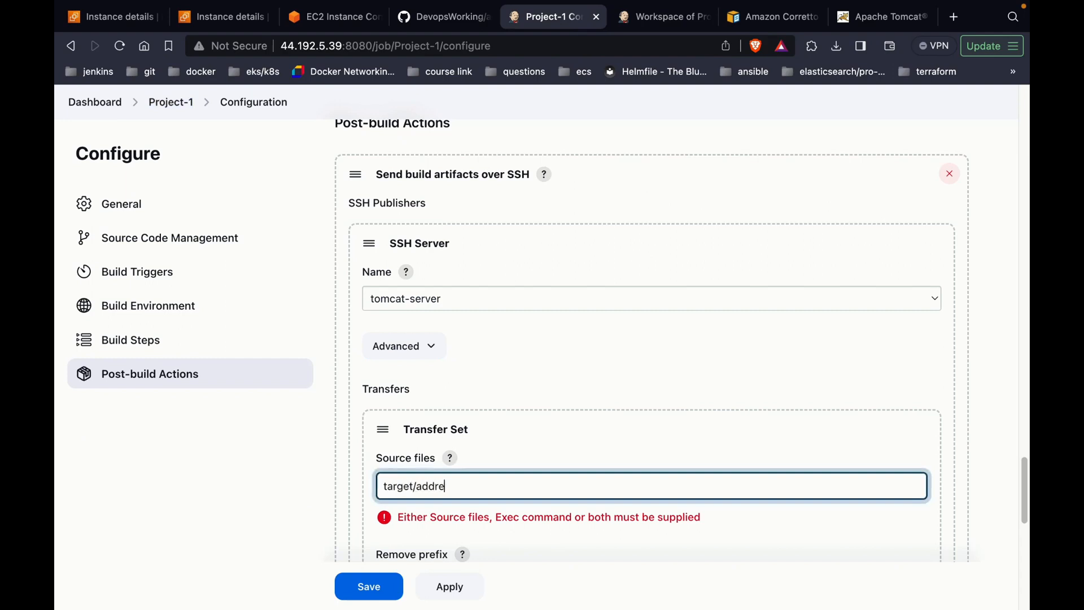
type("ssbook-2.0.war")
Step: Set the transfer set's Remove prefix to target/
scroll(649, 339, "down", 2)
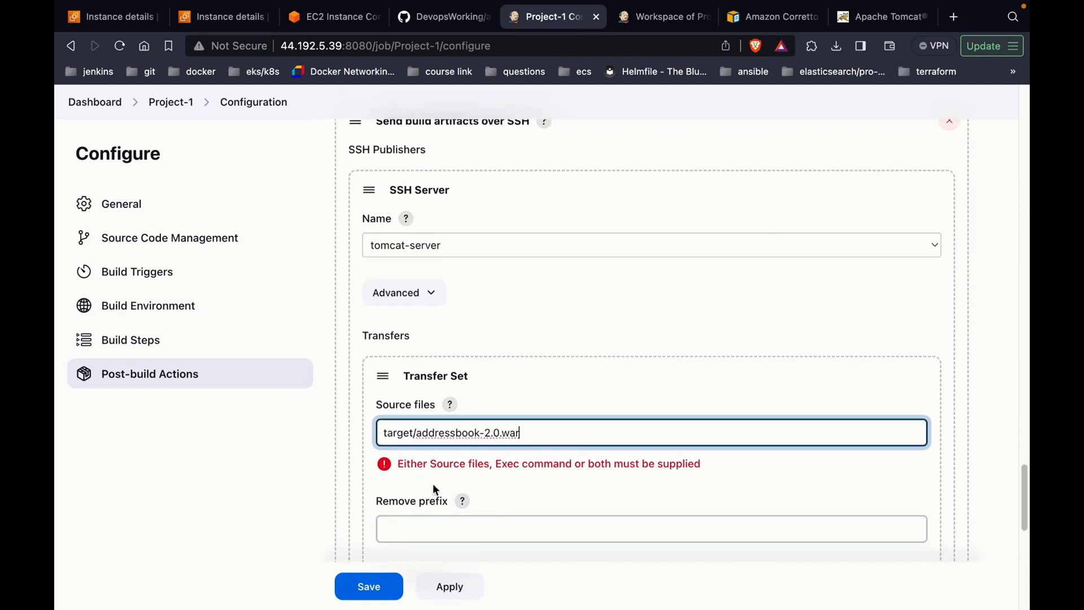
scroll(456, 472, "down", 1)
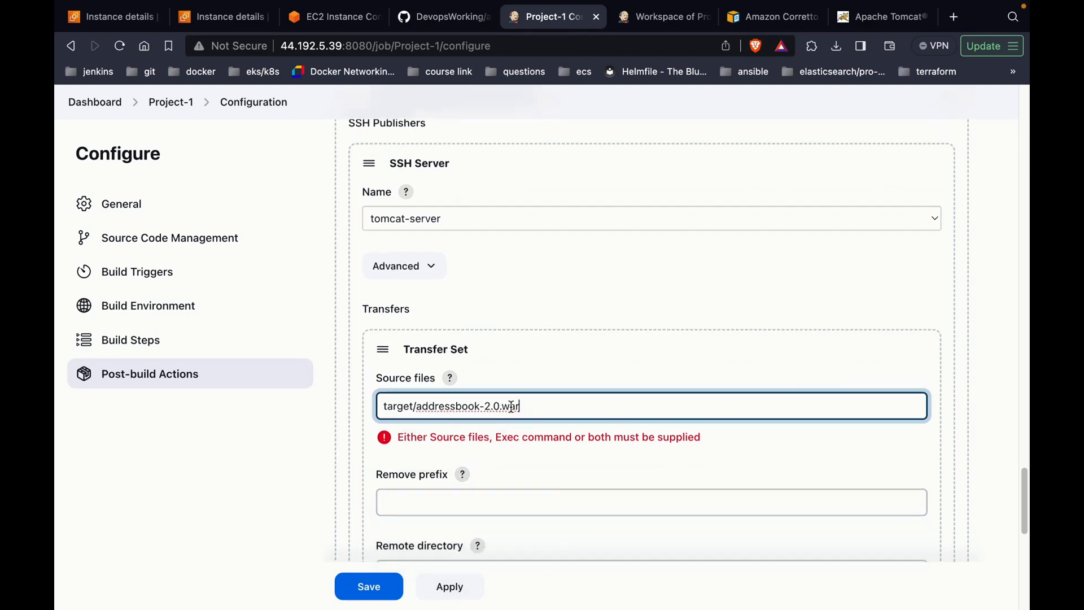
left_click(447, 505)
type("ta")
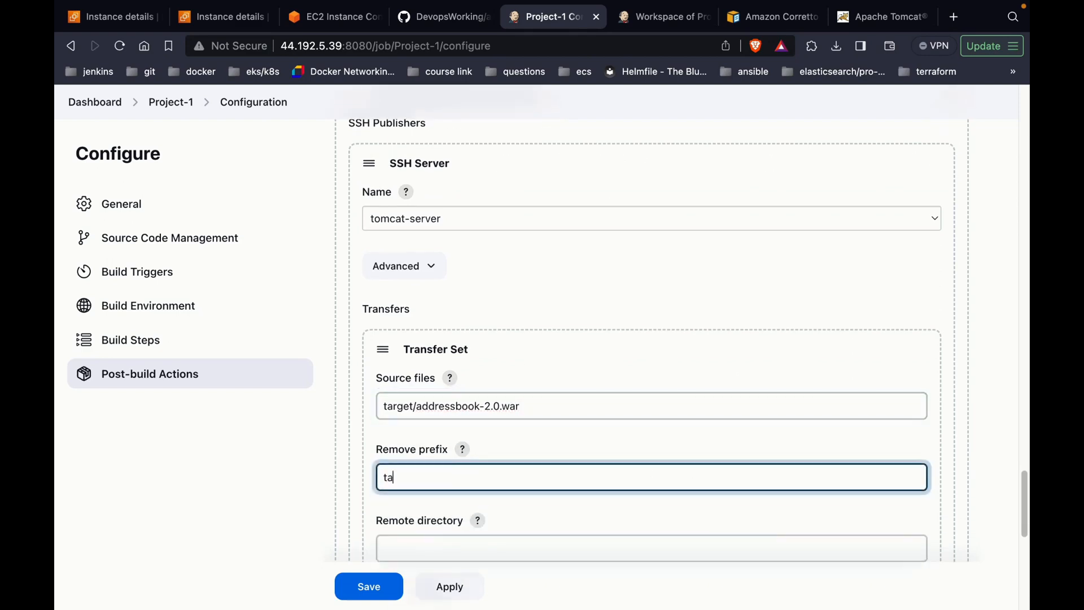
type("rget/")
scroll(432, 527, "down", 1)
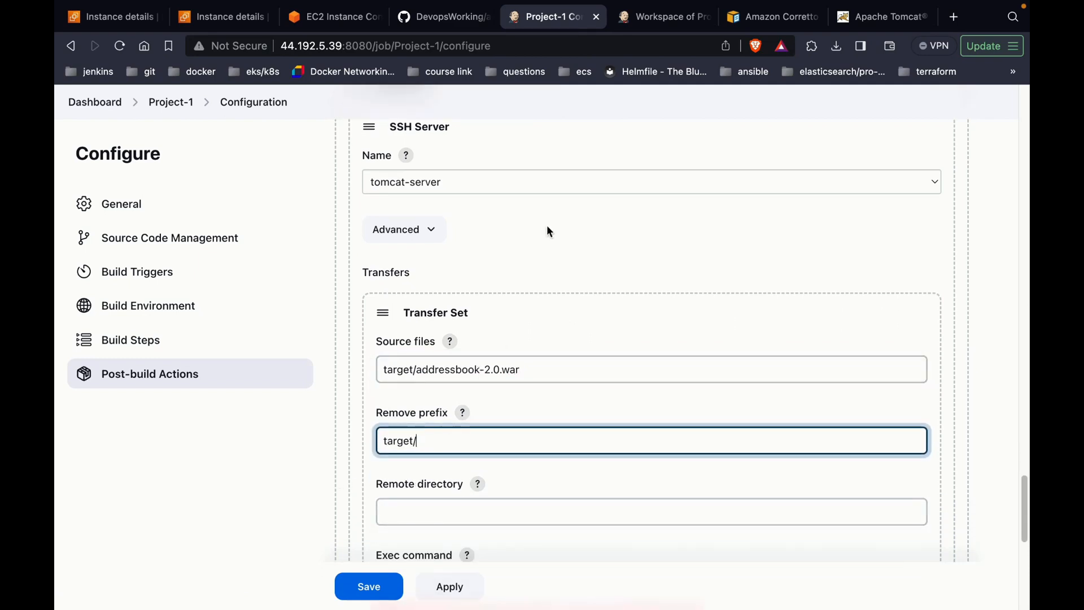
left_click(662, 16)
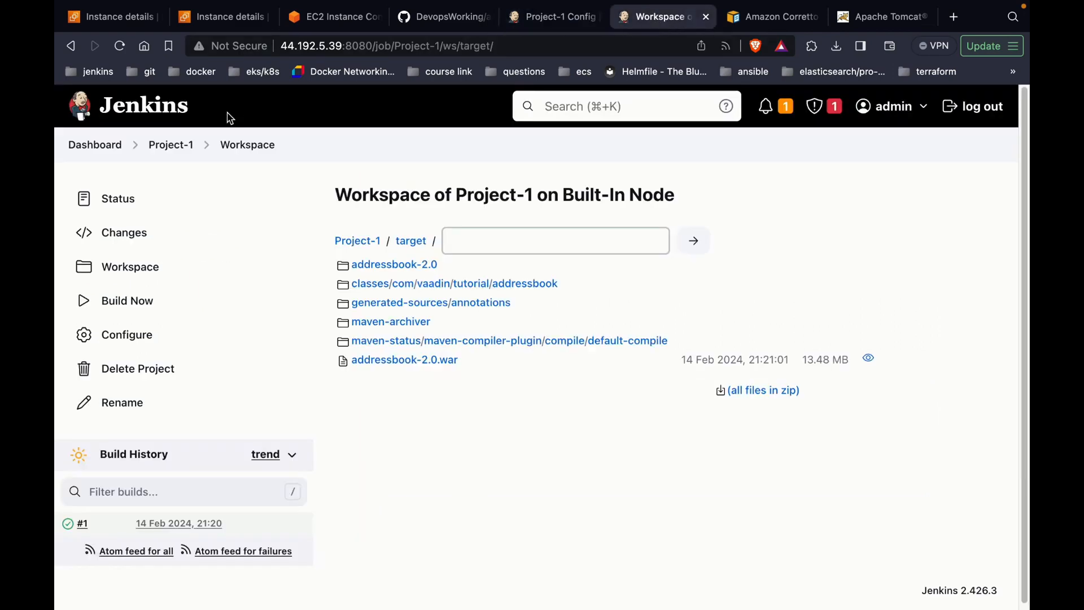
Step: In a new tab, check the tomcat-server Remote Directory under System > Publish over SSH
right_click(107, 143)
left_click(124, 154)
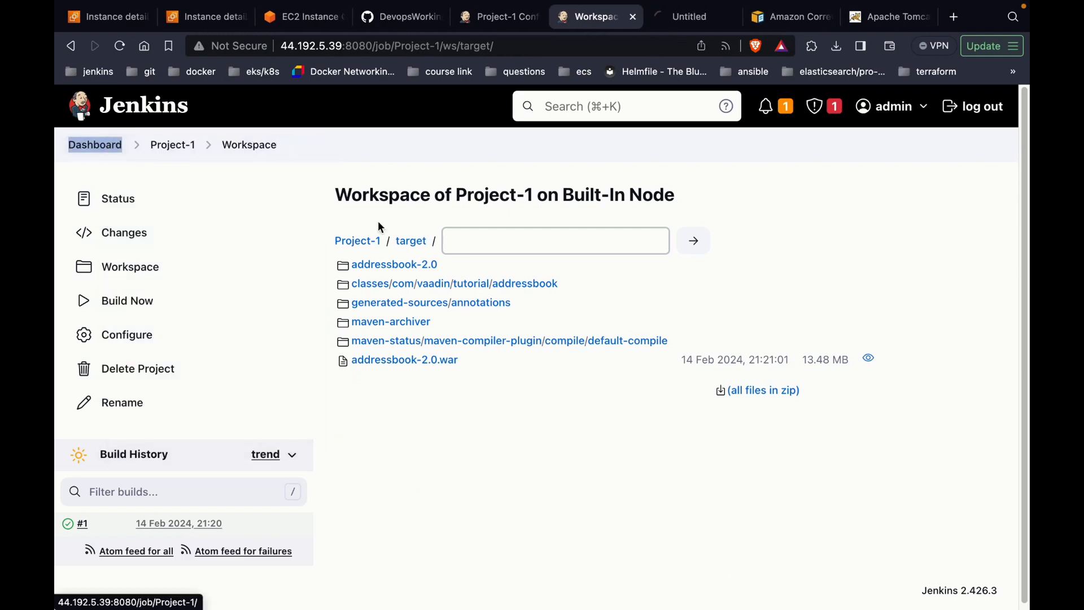
left_click(694, 26)
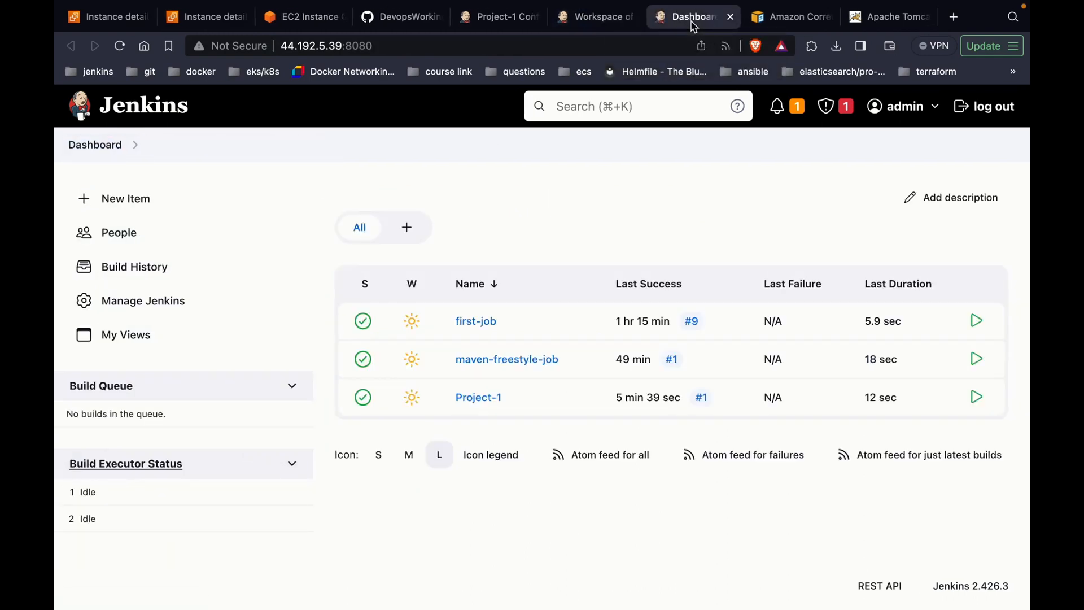
left_click(207, 318)
scroll(478, 327, "down", 3)
scroll(480, 330, "down", 4)
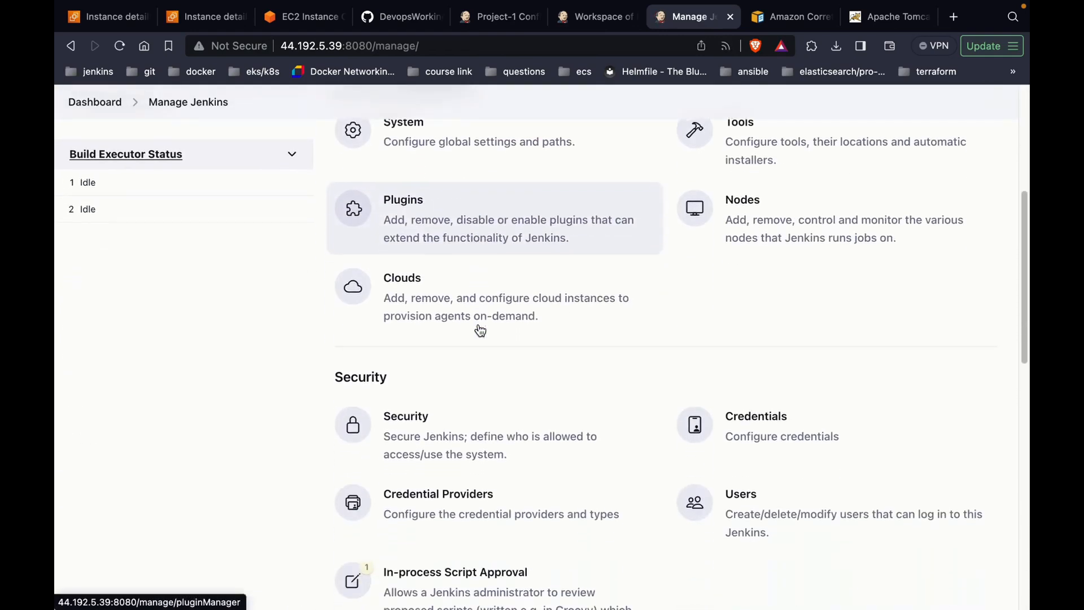
scroll(557, 186, "up", 1)
left_click(563, 174)
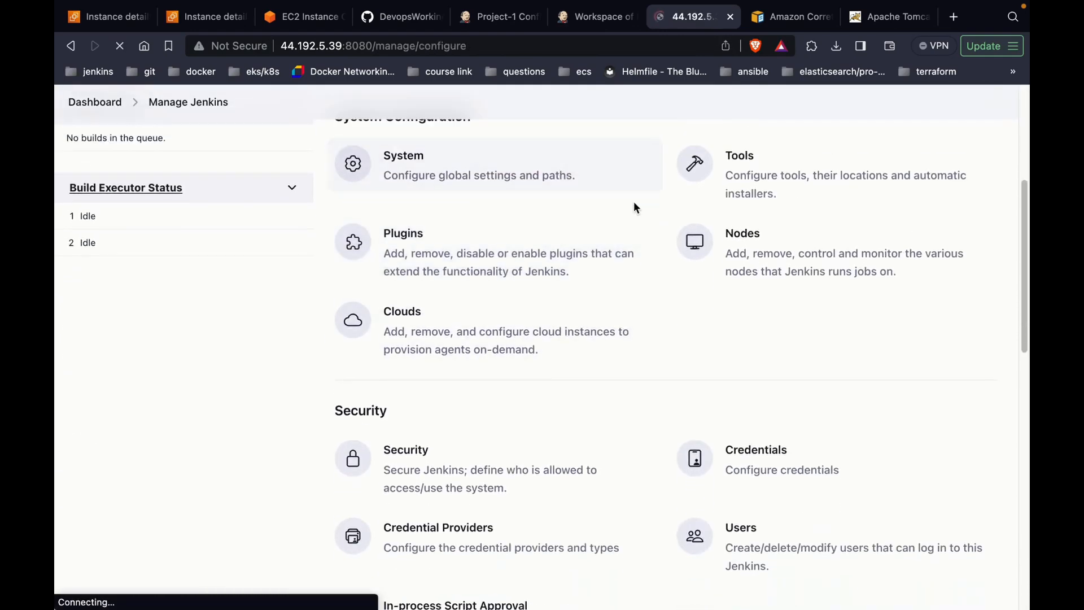
key("super+f")
key("Return")
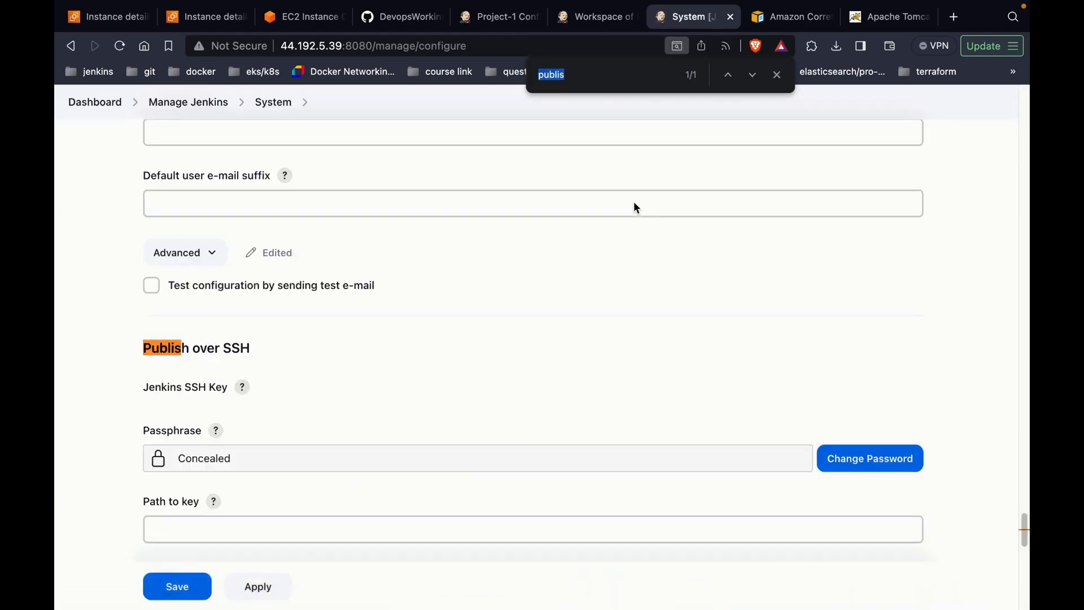
scroll(557, 314, "down", 10)
scroll(557, 312, "up", 1)
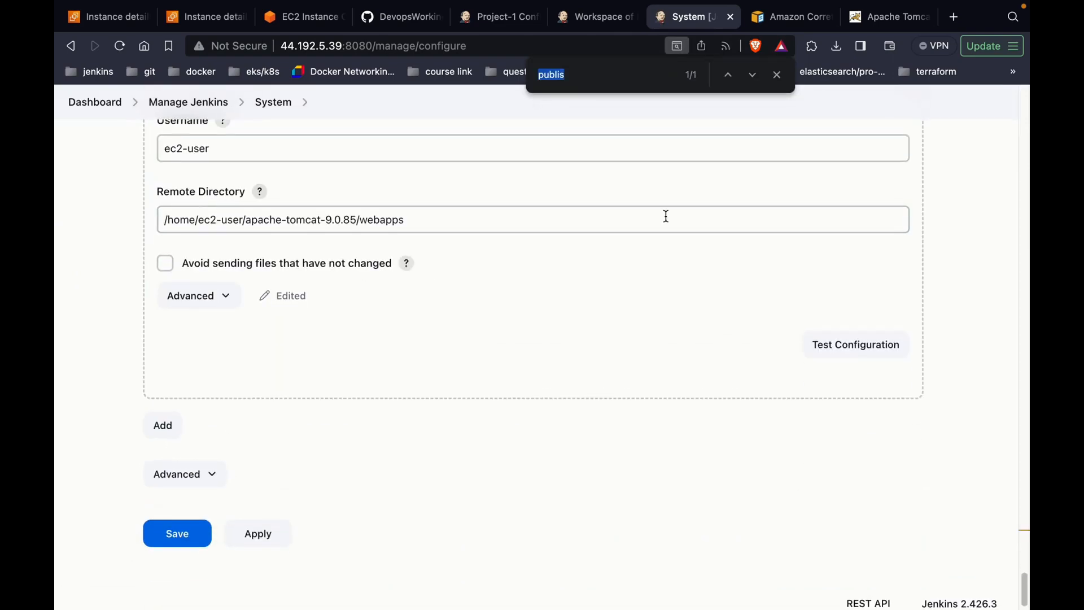
left_click(783, 77)
Step: Leave Project-1's transfer Remote directory empty and save the job configuration
left_click(507, 21)
scroll(475, 313, "down", 2)
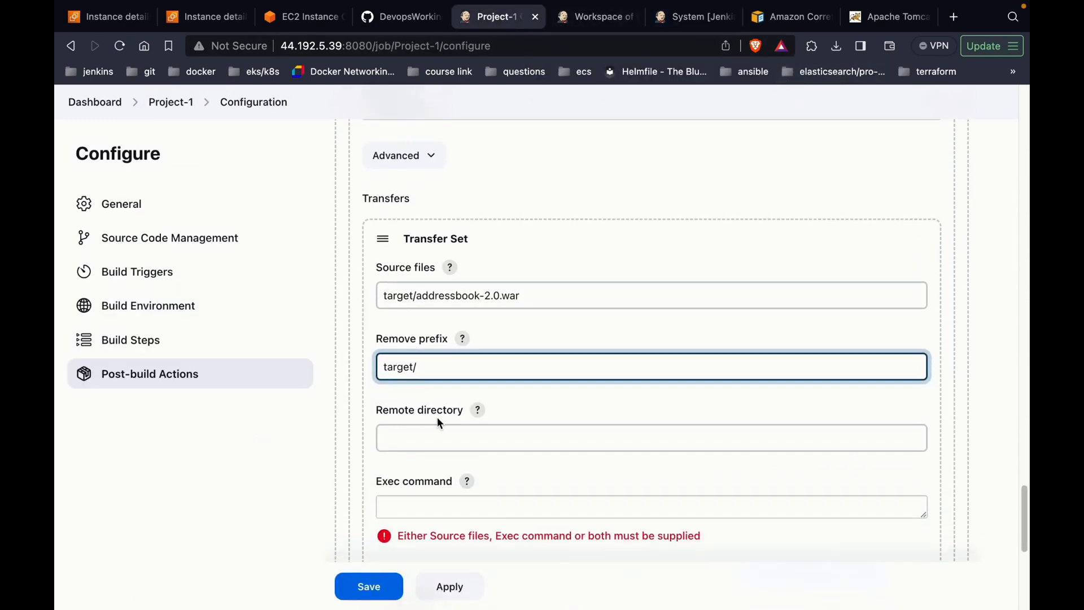
scroll(438, 422, "down", 2)
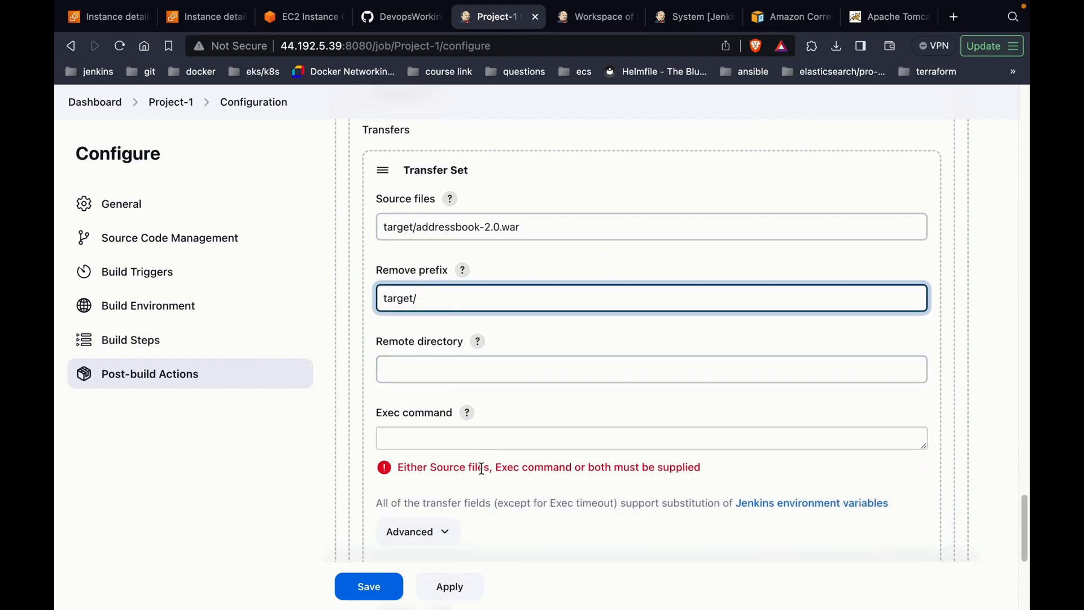
scroll(540, 470, "down", 7)
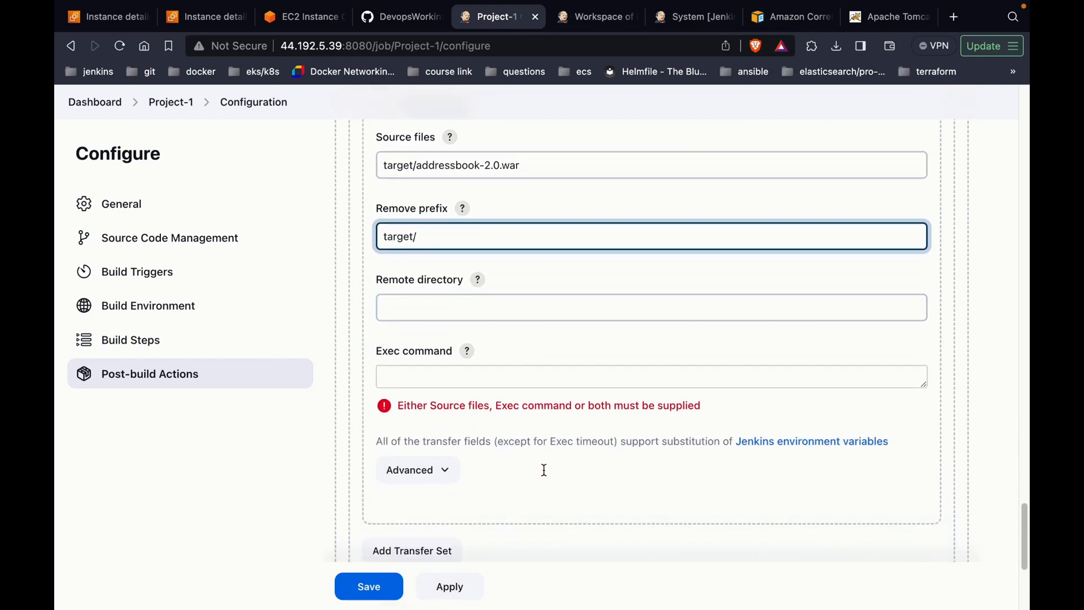
left_click(376, 582)
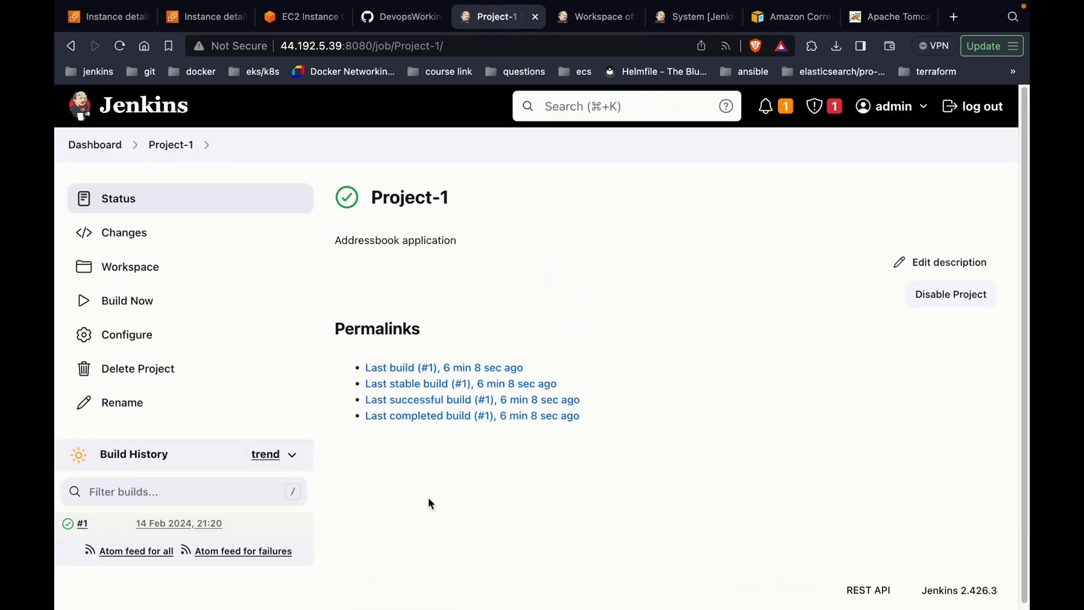
Step: Run build #2 of Project-1 and confirm its console log ends with Finished: SUCCESS
left_click(269, 319)
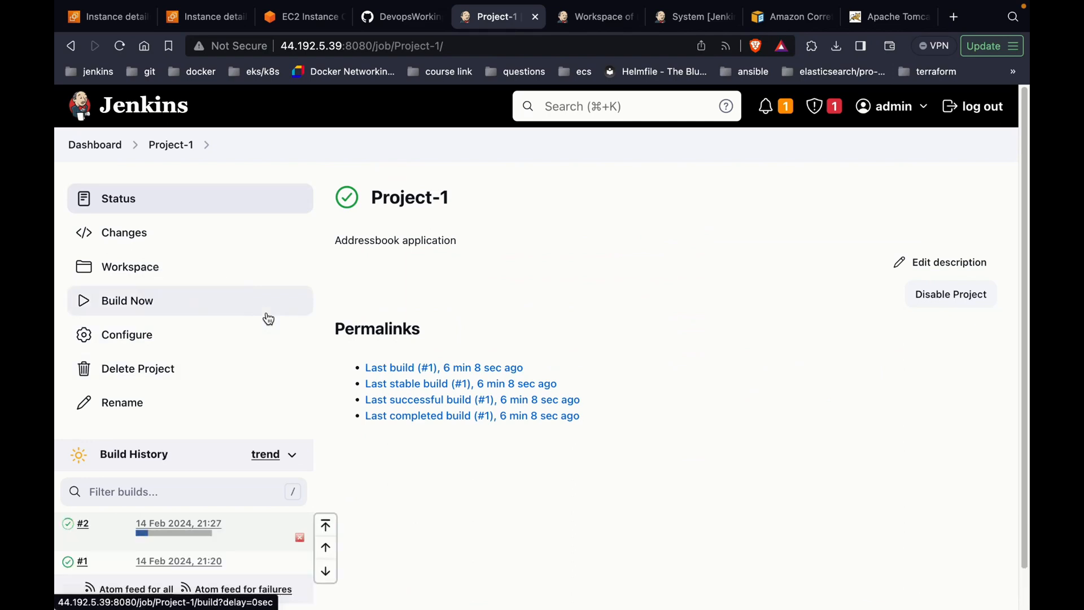
left_click(85, 530)
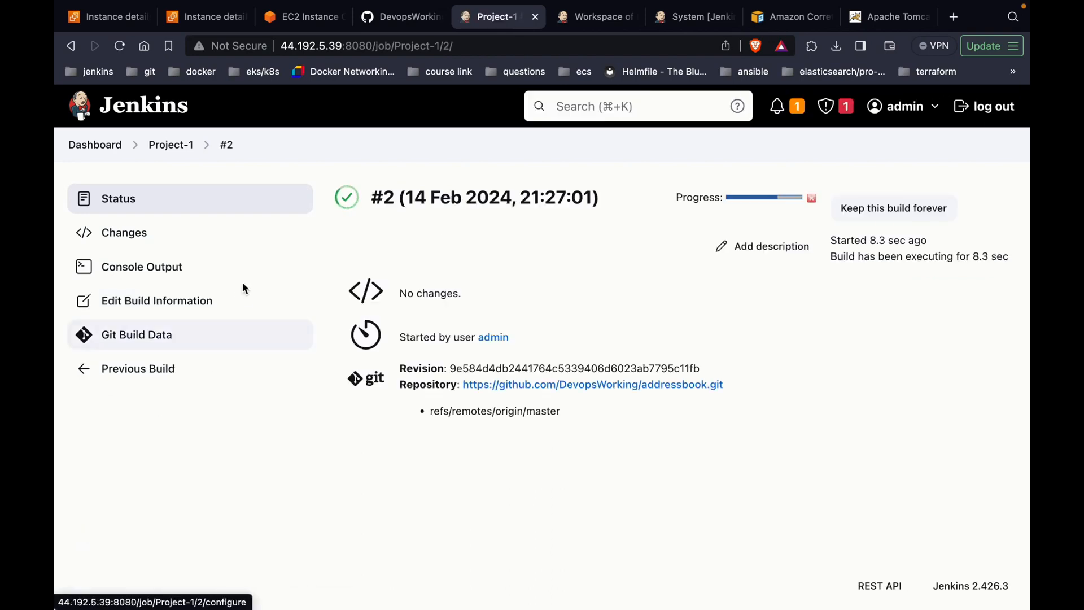
left_click(248, 283)
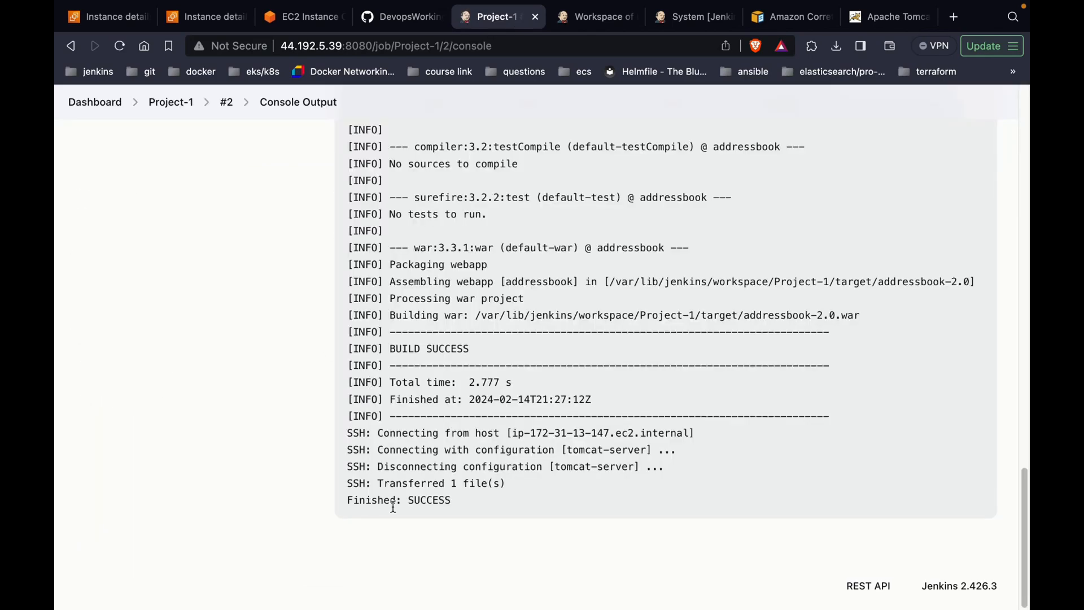
left_click_drag(455, 501, 379, 501)
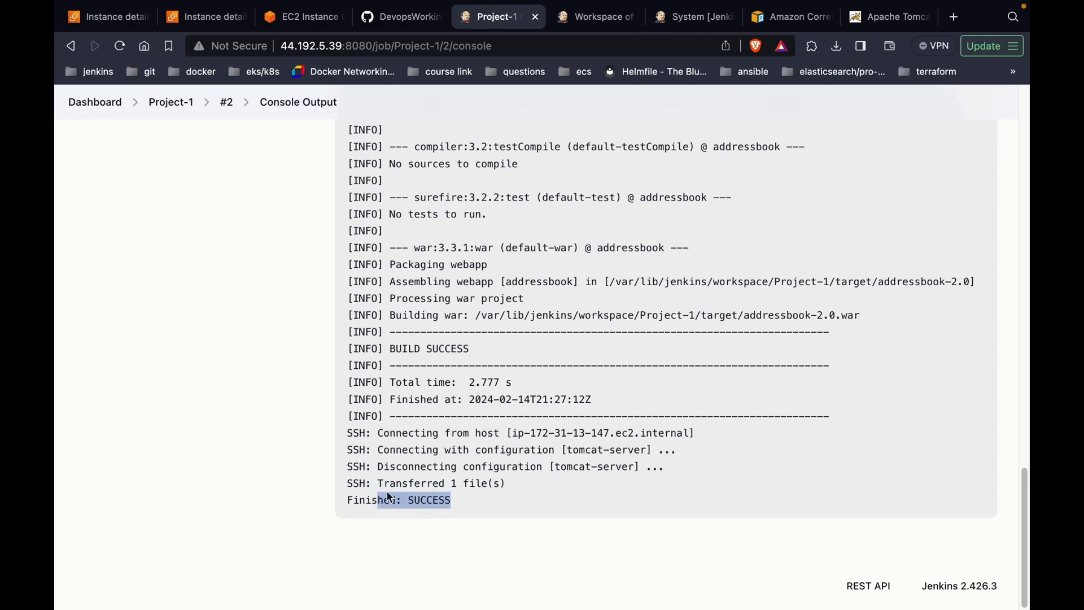
left_click(434, 449)
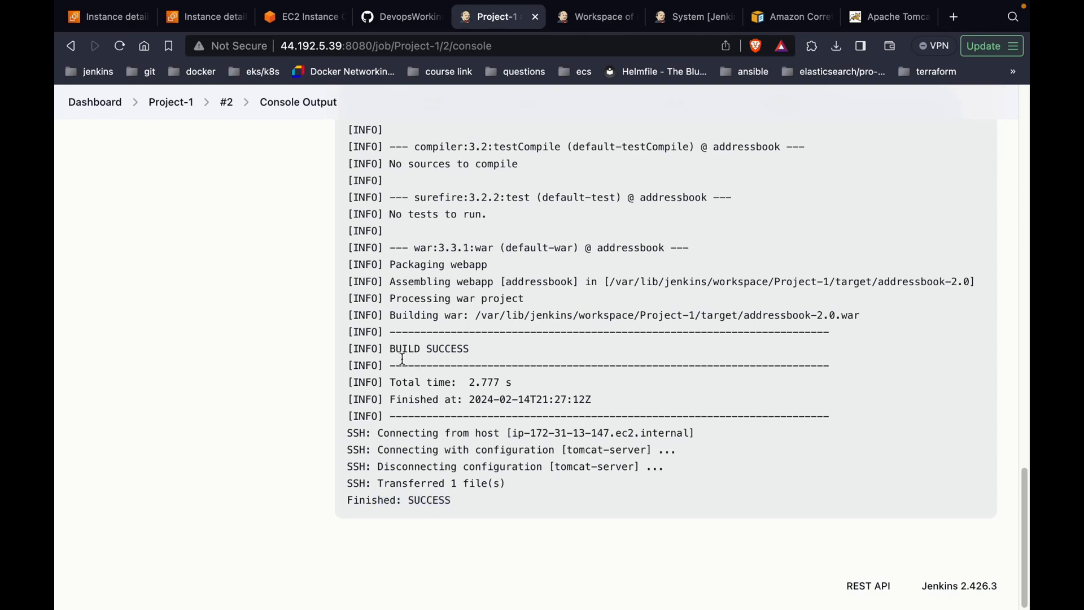
Step: List Tomcat's webapps folder with ls and ls -ll to confirm addressbook-2.0.war arrived
left_click(314, 17)
left_click(380, 291)
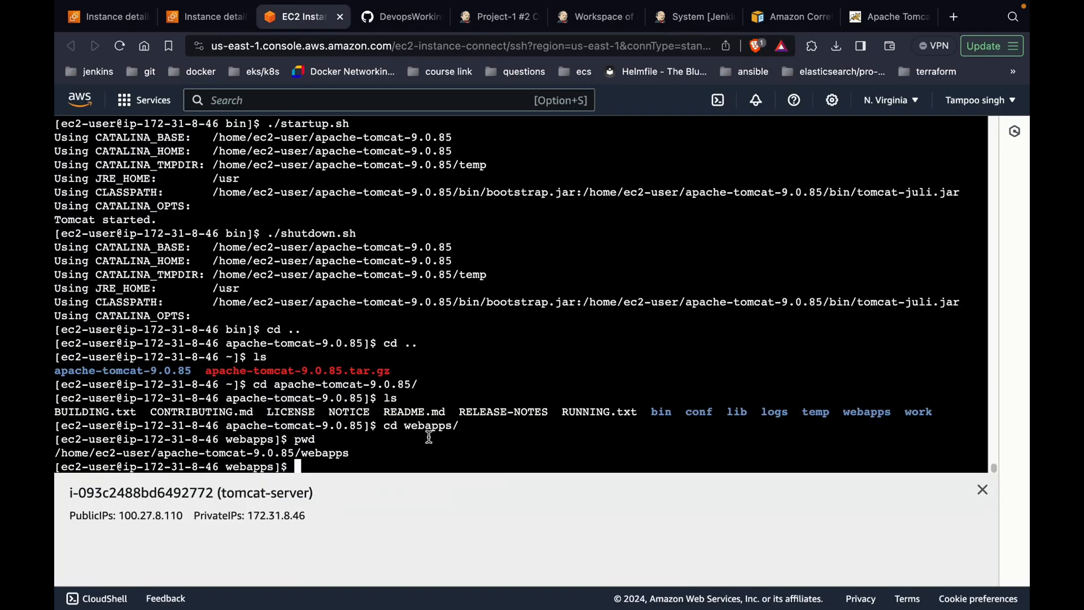
type("ls")
key("Return")
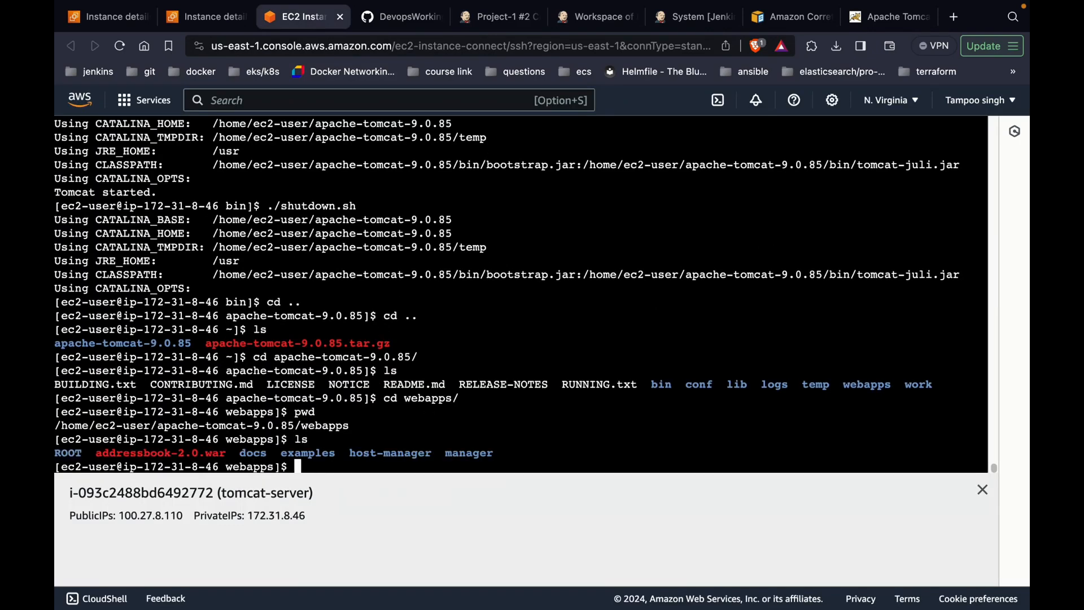
left_click_drag(229, 454, 99, 454)
type("ls -ll")
key("Return")
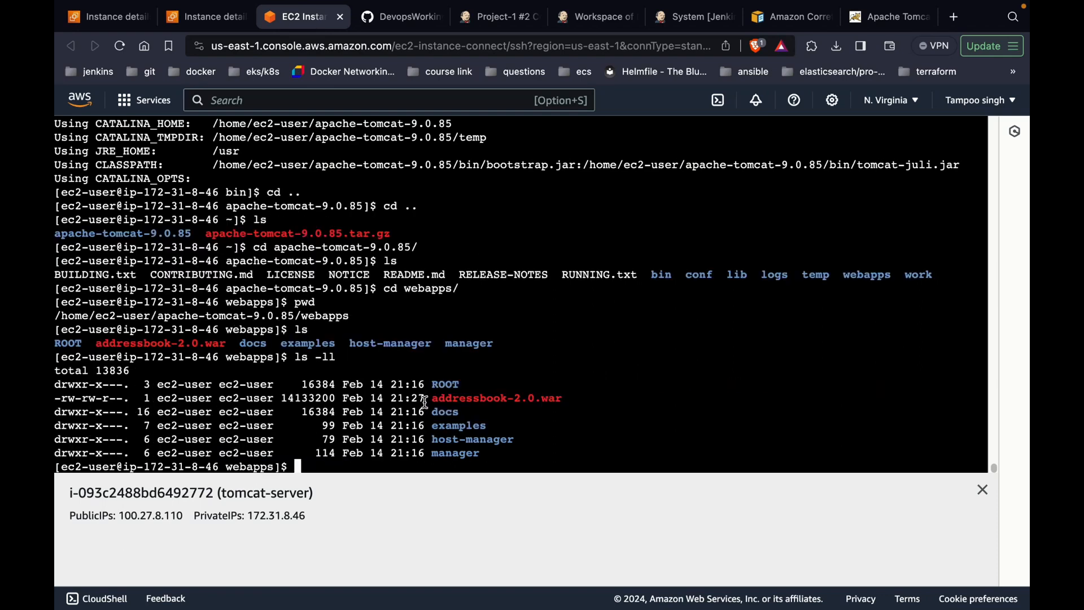
left_click_drag(425, 402, 402, 402)
left_click(402, 403)
Step: Start Tomcat with ./startup.sh from its bin folder and copy the server's public IP
type("cd ..")
key("Return")
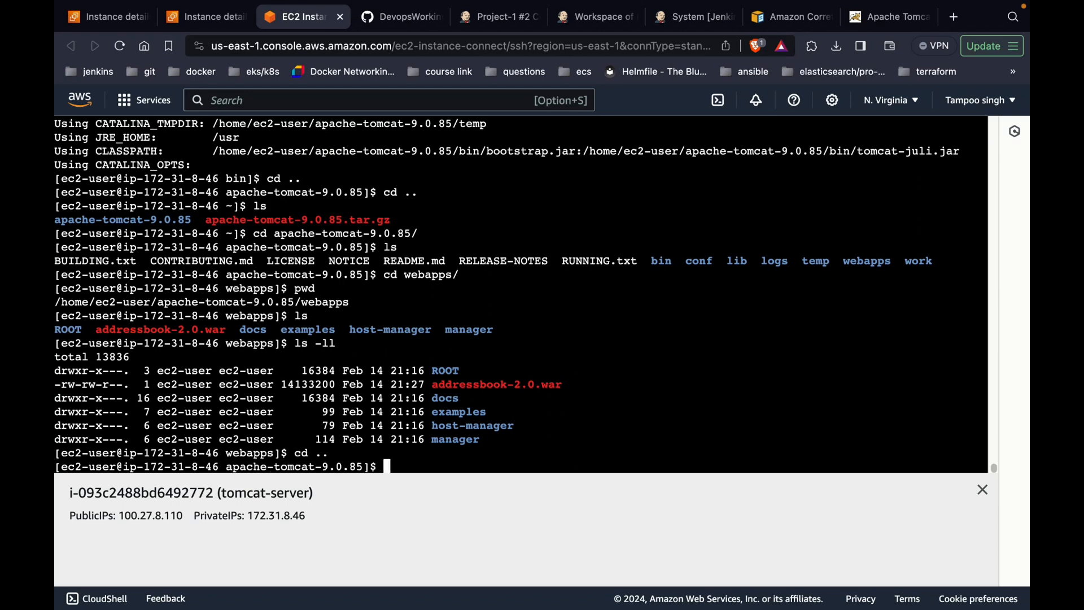
type("cd bin/")
key("Return")
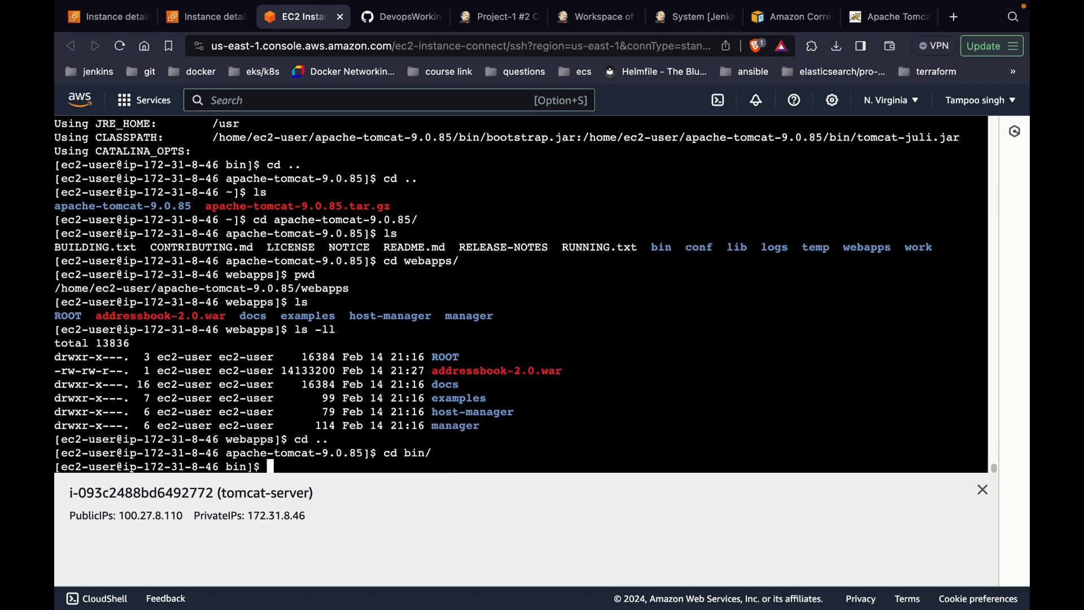
type("./startup.sh")
key("Return")
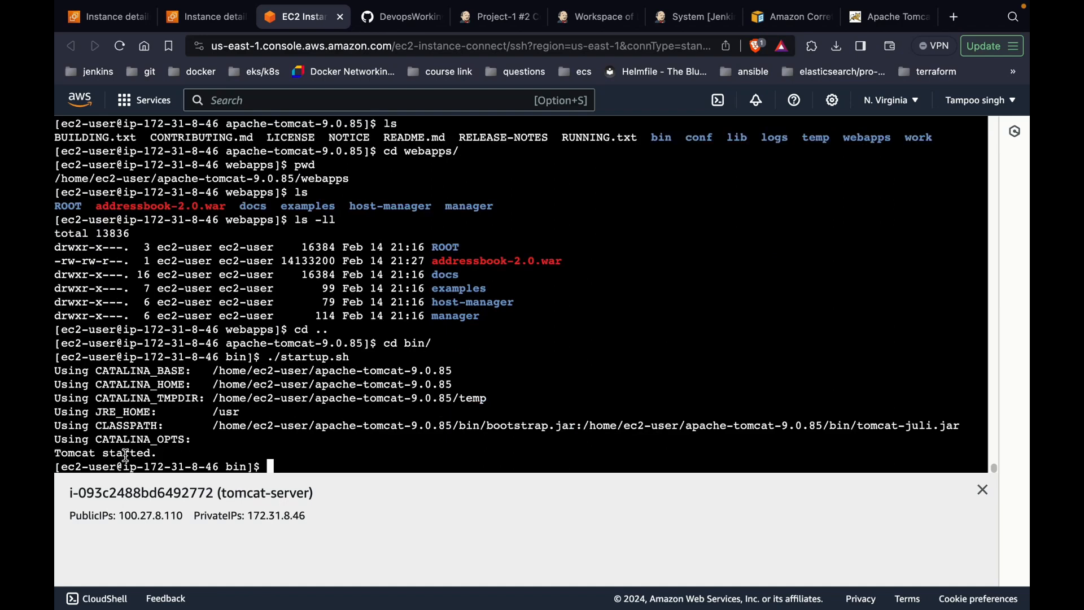
double_click(153, 513)
key("super+c")
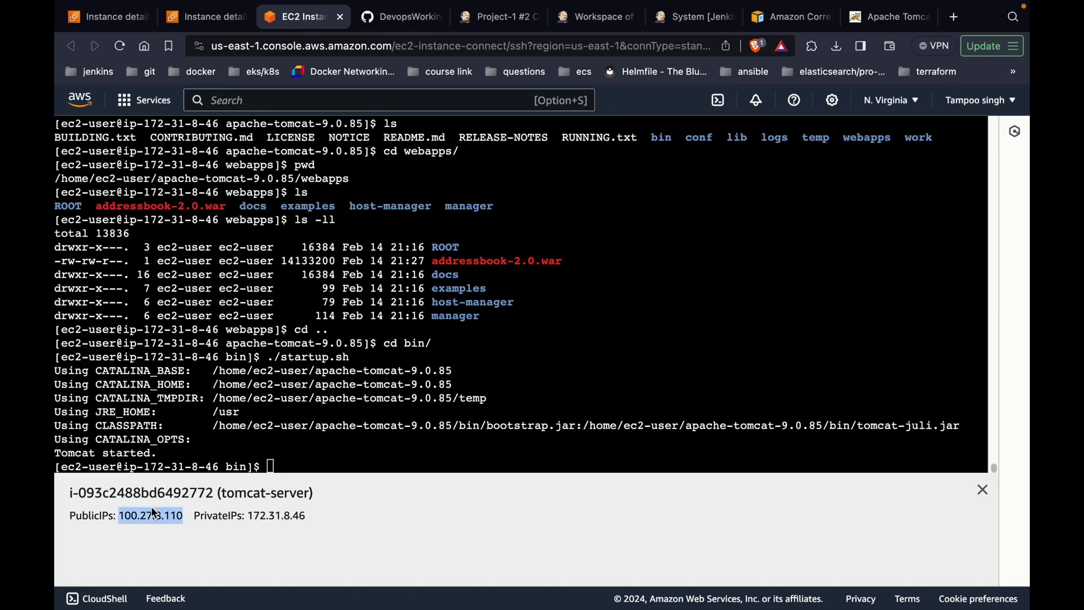
left_click(954, 17)
Step: Load the pasted public IP on port 8080 (100.27.8.110:8080) in the new tab
key("super+v")
type(":")
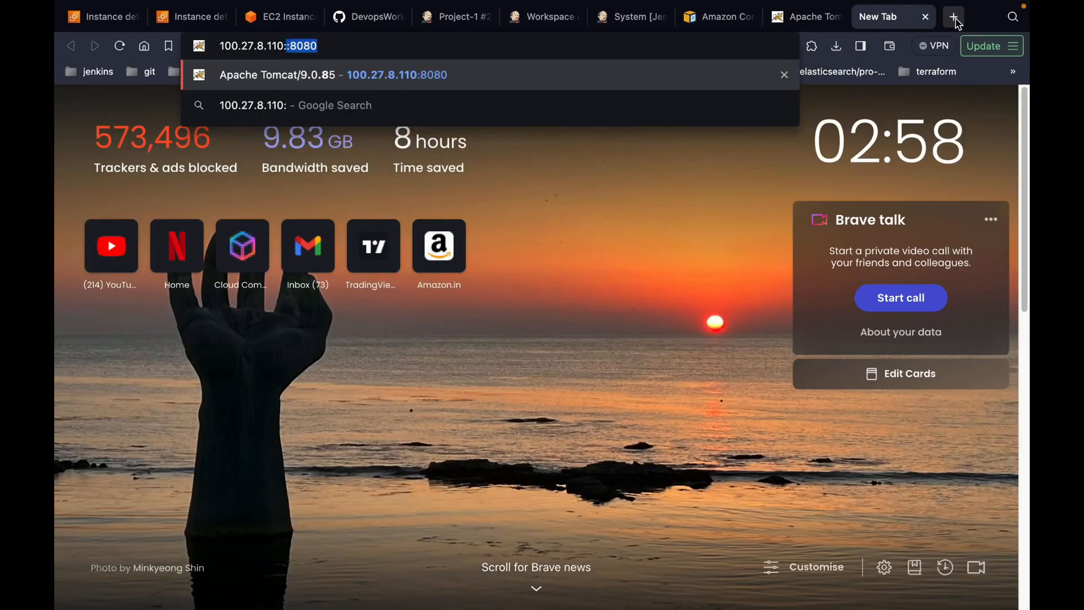
key("BackSpace")
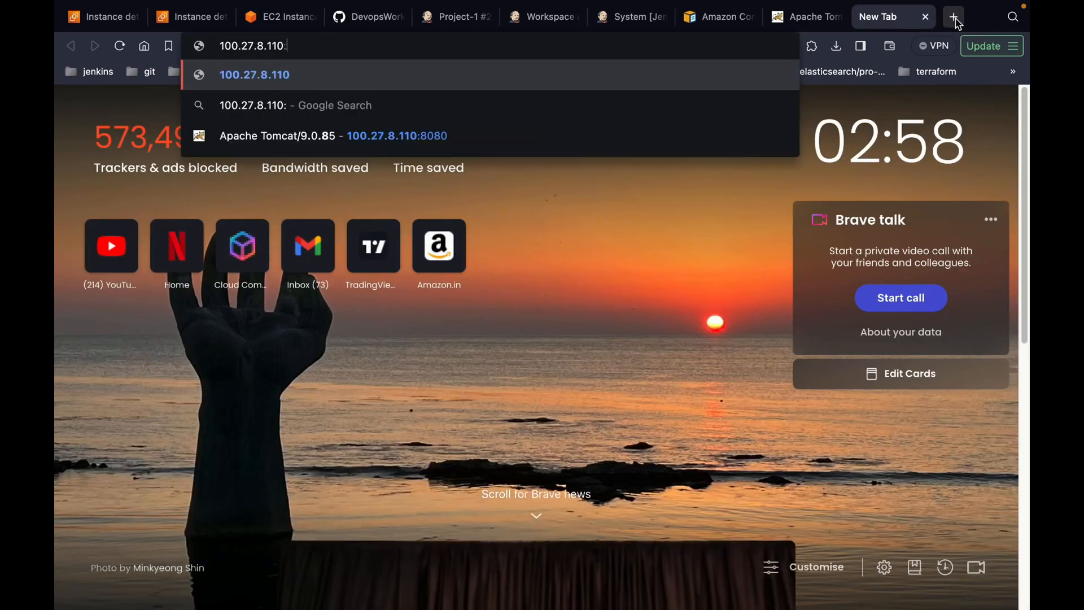
type("808")
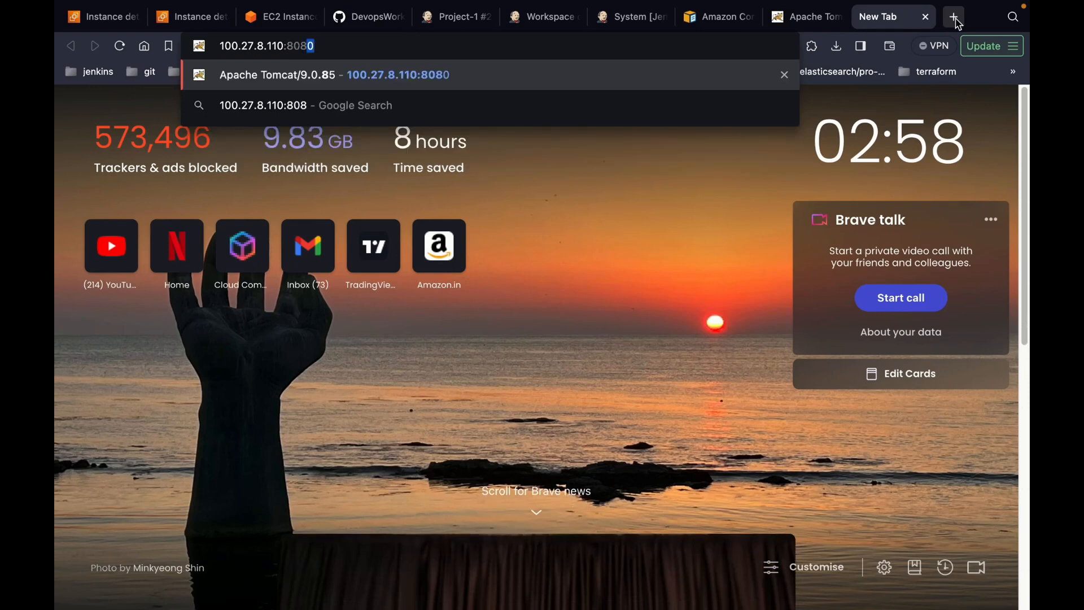
key("Return")
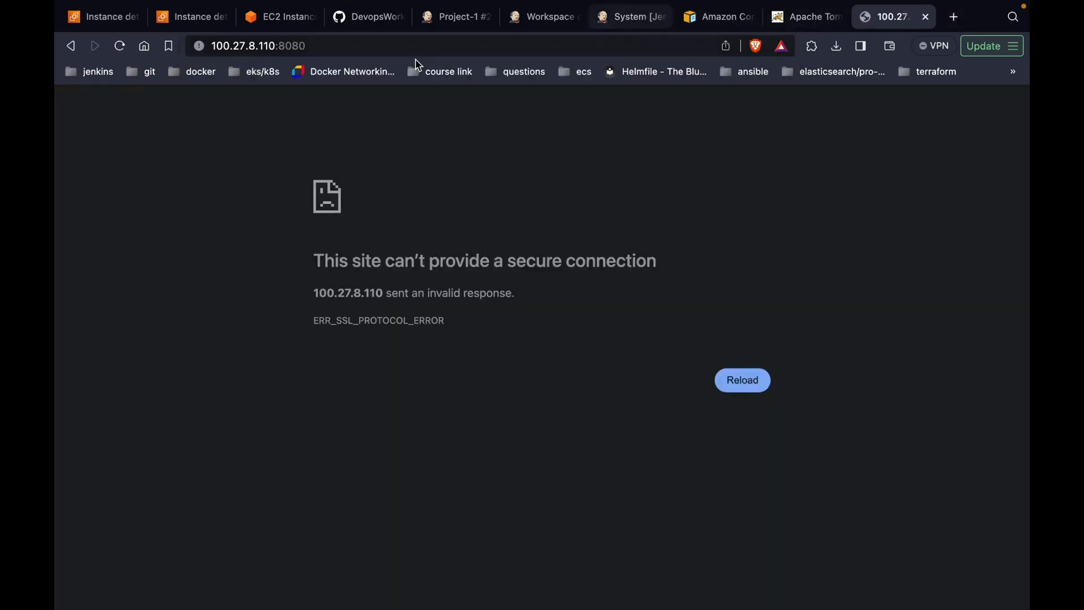
Step: Retry the page, then change the address from https to http and append /addressbook-2.0
left_click(119, 46)
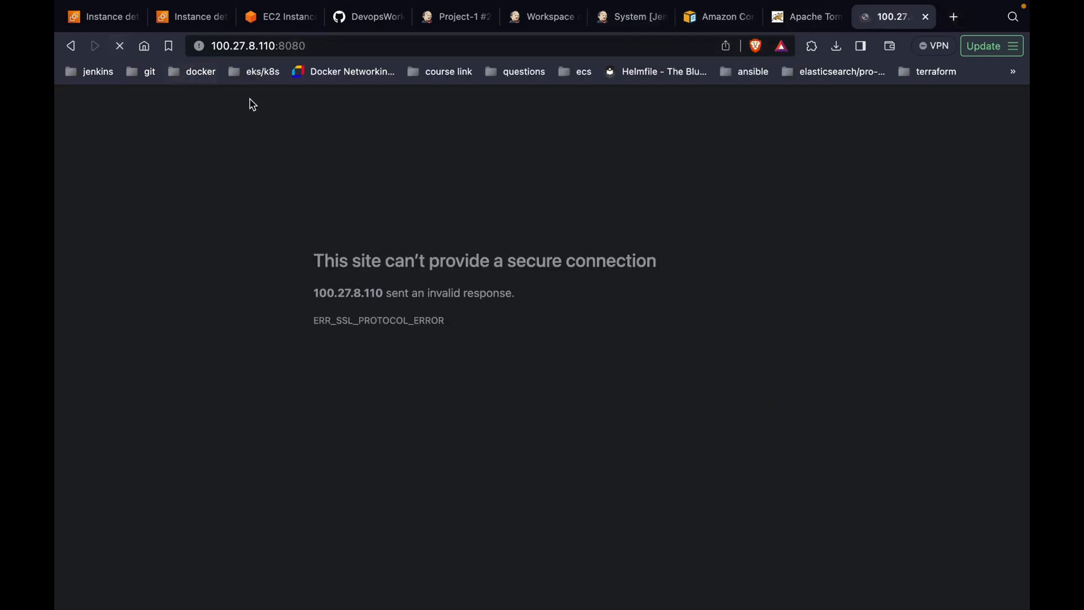
left_click(363, 53)
left_click(363, 53)
key("Left")
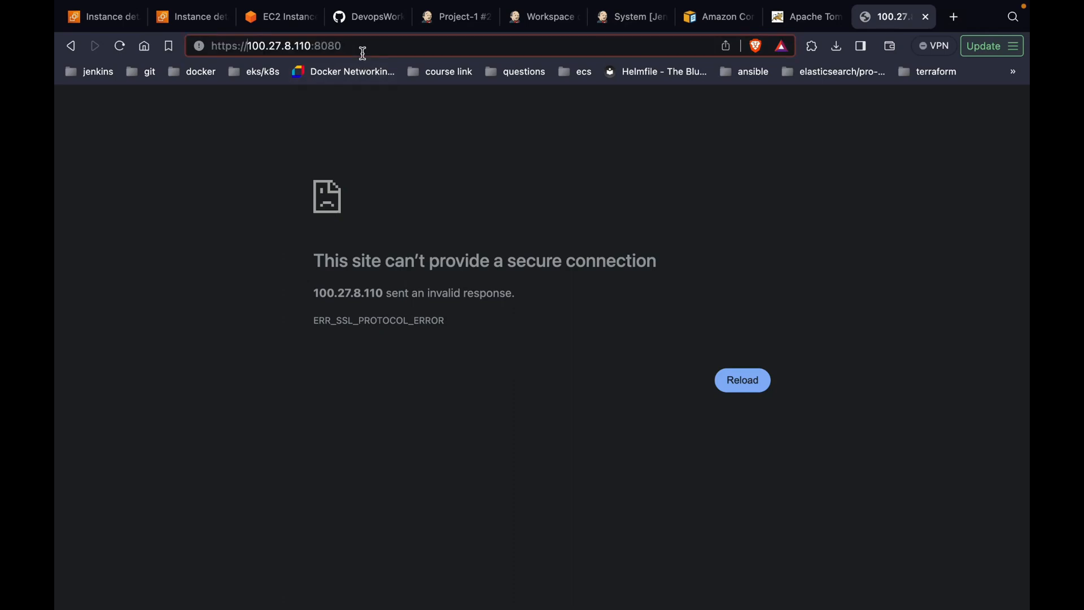
key("Home")
key("Right")
key("Right")
key("Right")
key("Right")
key("Right")
key("BackSpace")
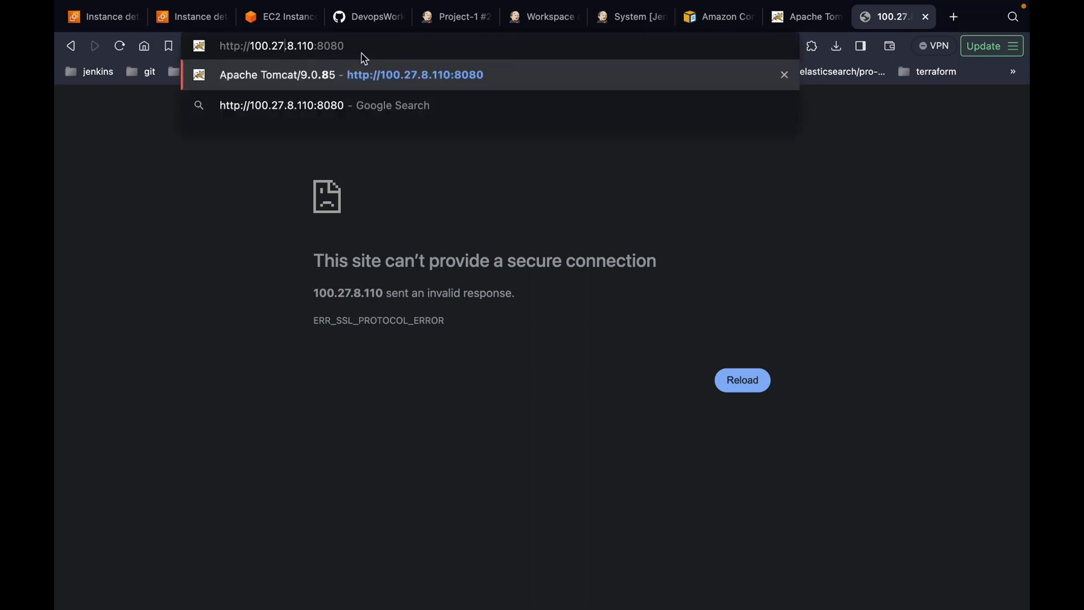
type("/address")
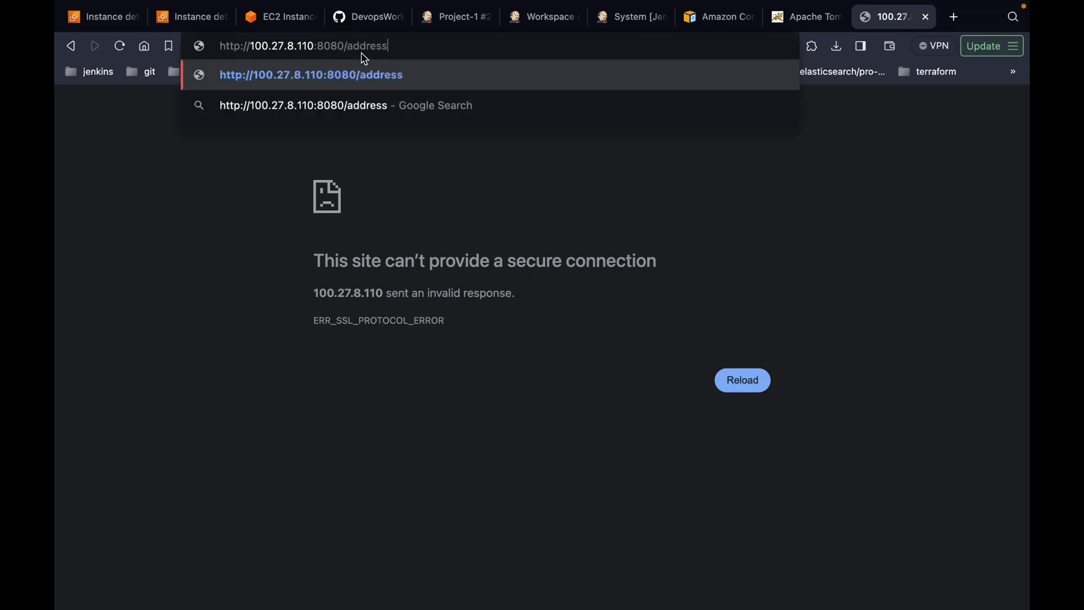
type("book-2.0")
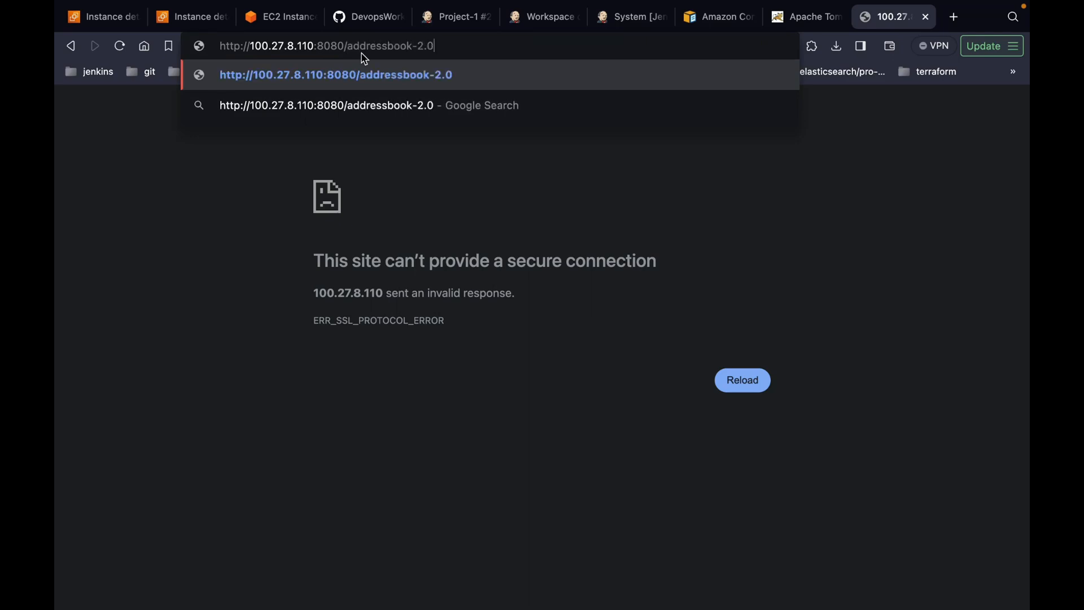
key("Return")
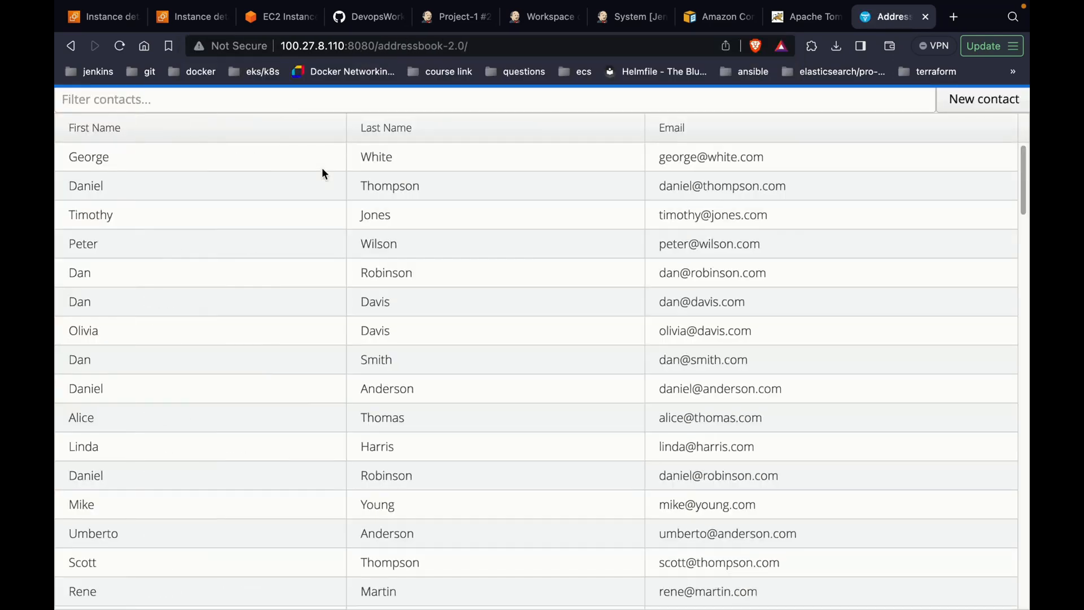
scroll(310, 260, "down", 3)
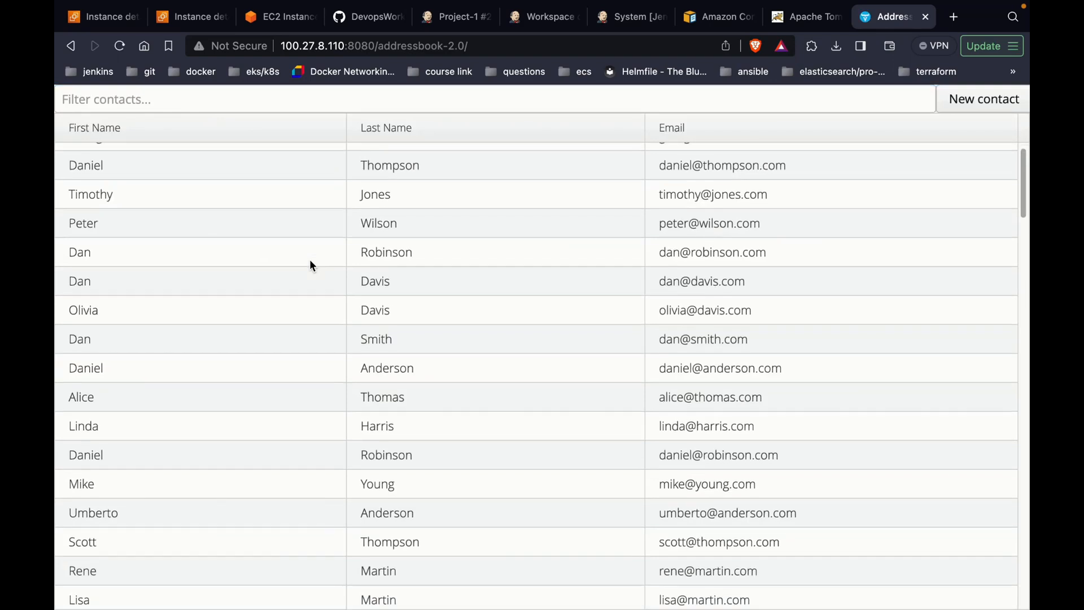
scroll(310, 261, "down", 1)
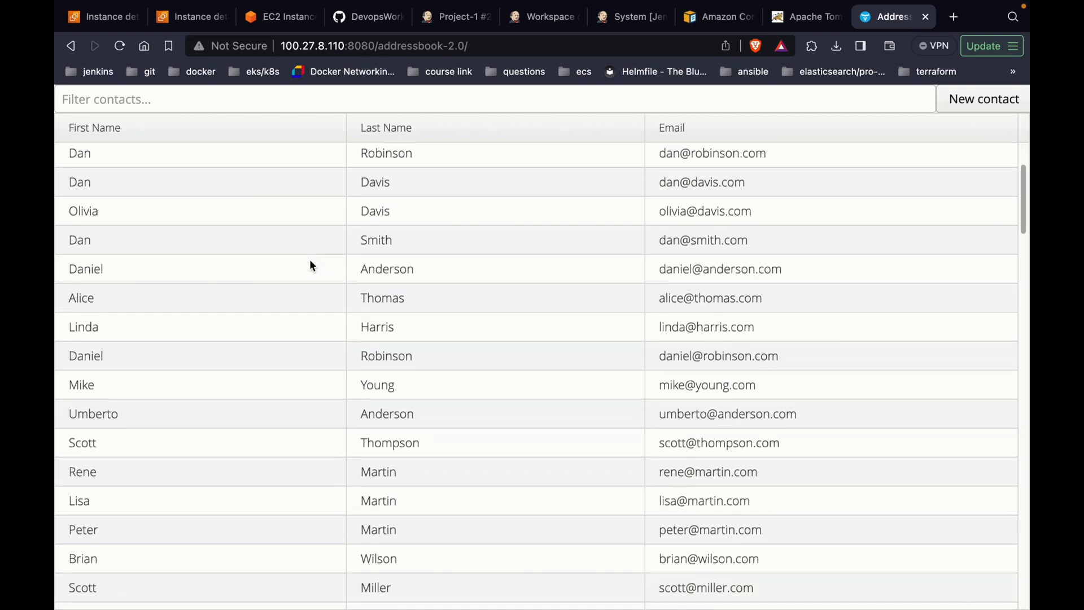
key("ctrl+Left")
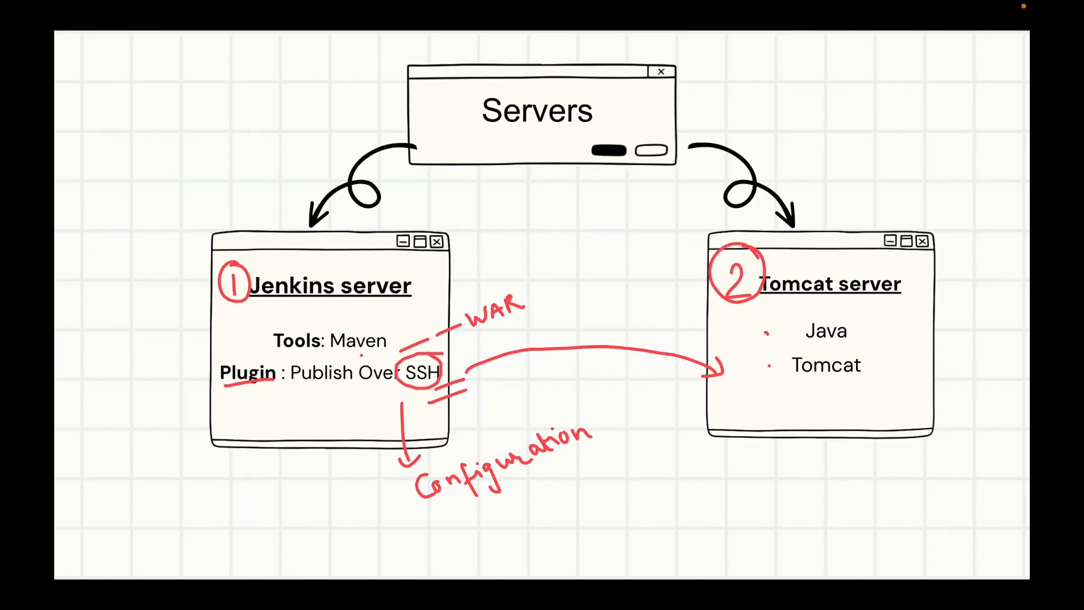
Step: Underline Maven and mark WAR on the servers diagram, then return to the browser
left_click_drag(336, 356, 362, 355)
left_click_drag(469, 299, 470, 303)
key("ctrl+Right")
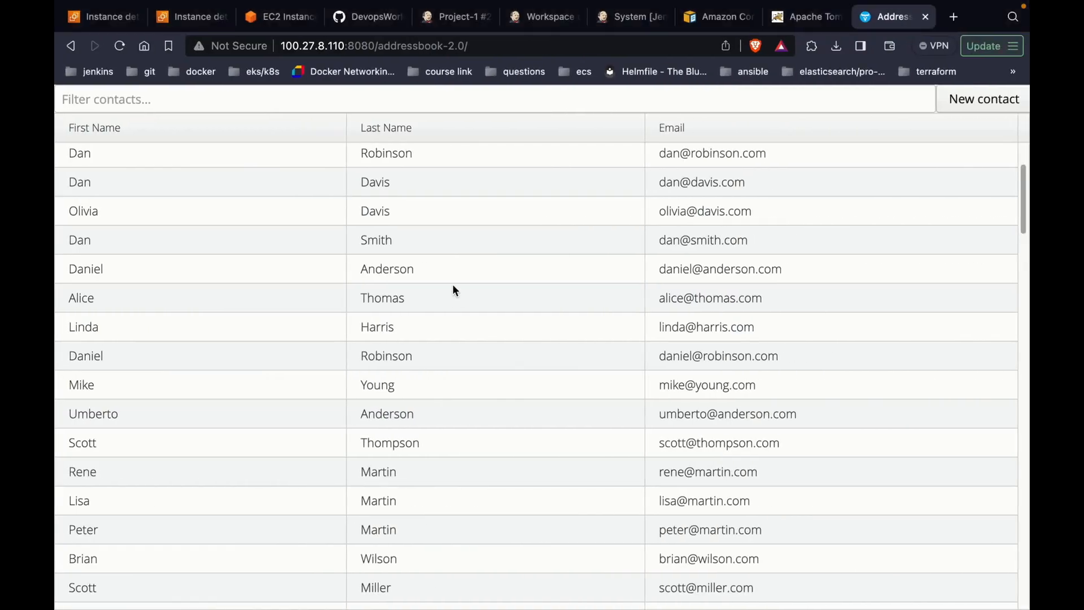
Step: Search installed plugins for 'publish over' to confirm Publish Over SSH 1.25 is enabled
left_click(456, 16)
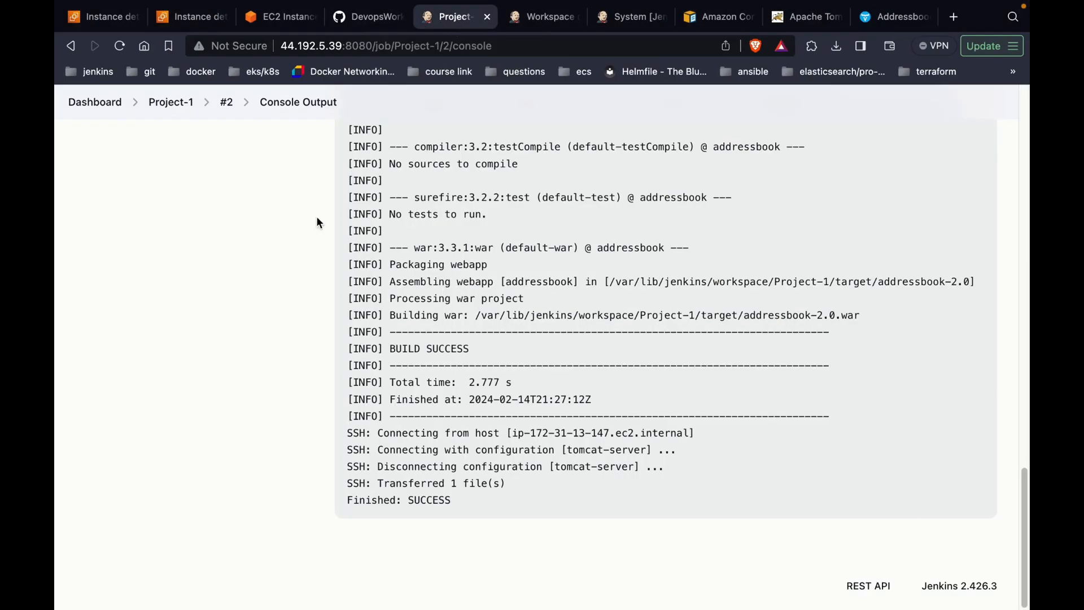
scroll(317, 219, "up", 5)
left_click(95, 102)
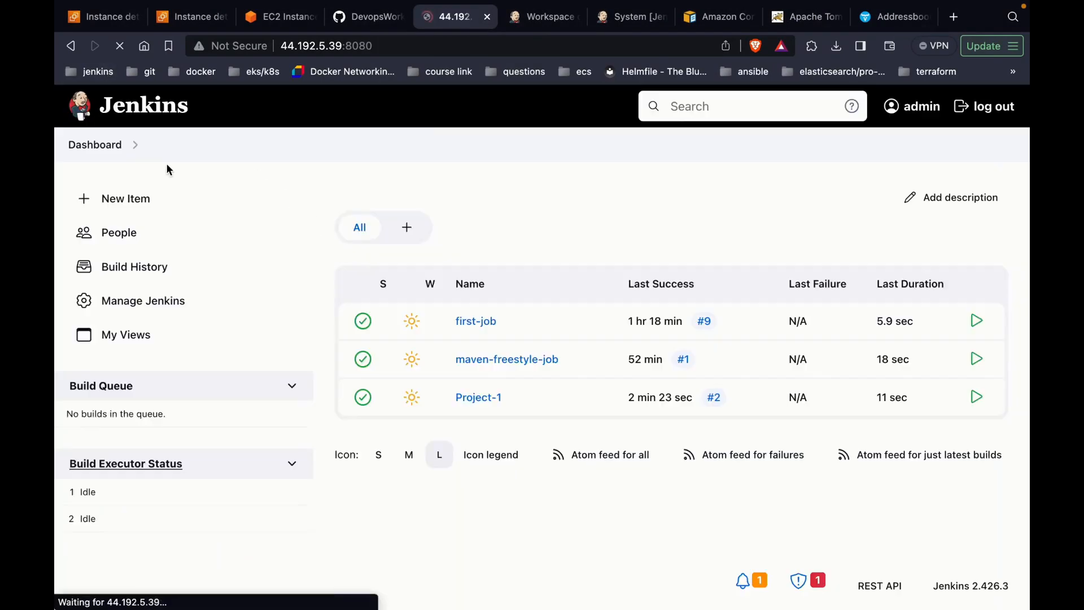
left_click(130, 299)
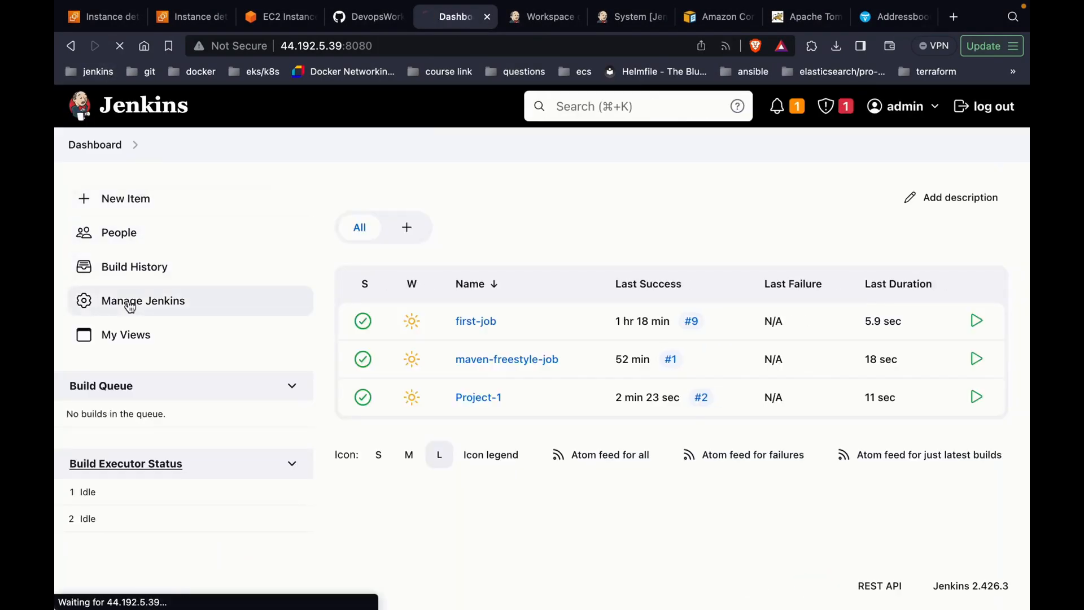
left_click(527, 527)
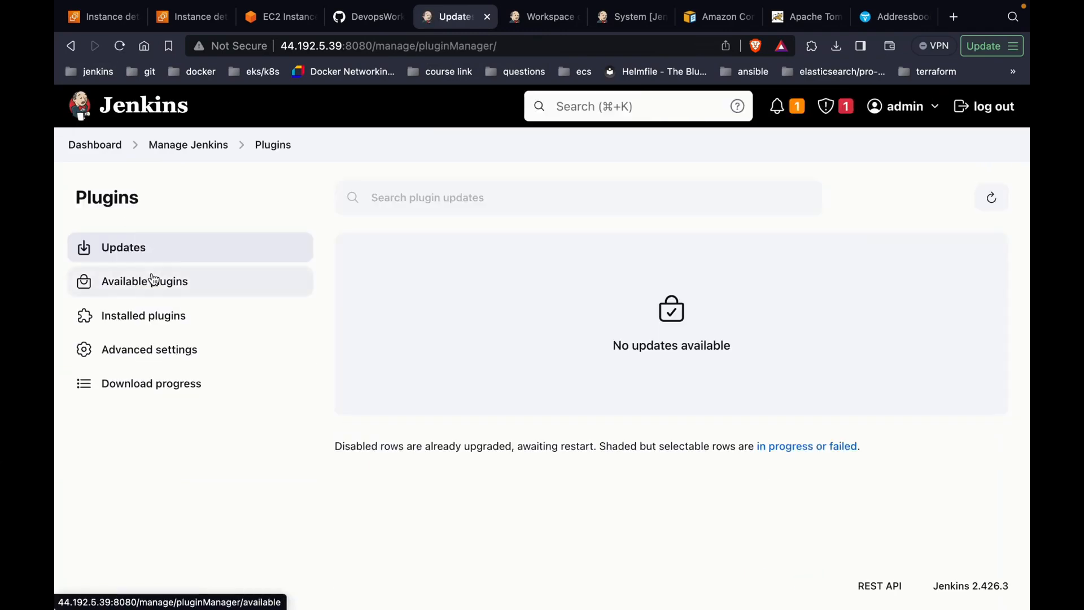
left_click(150, 314)
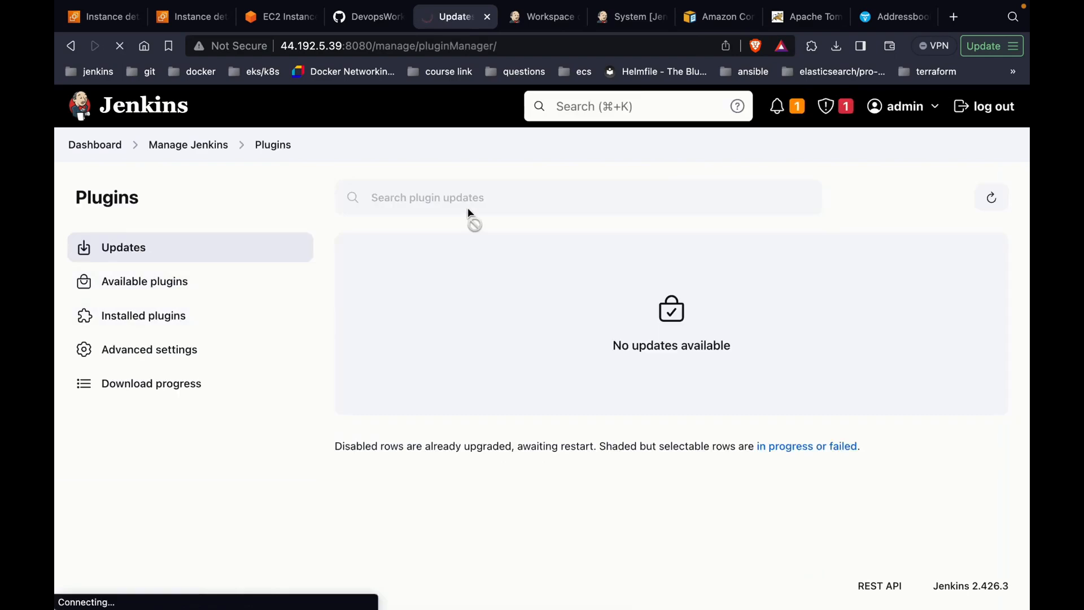
type("pub")
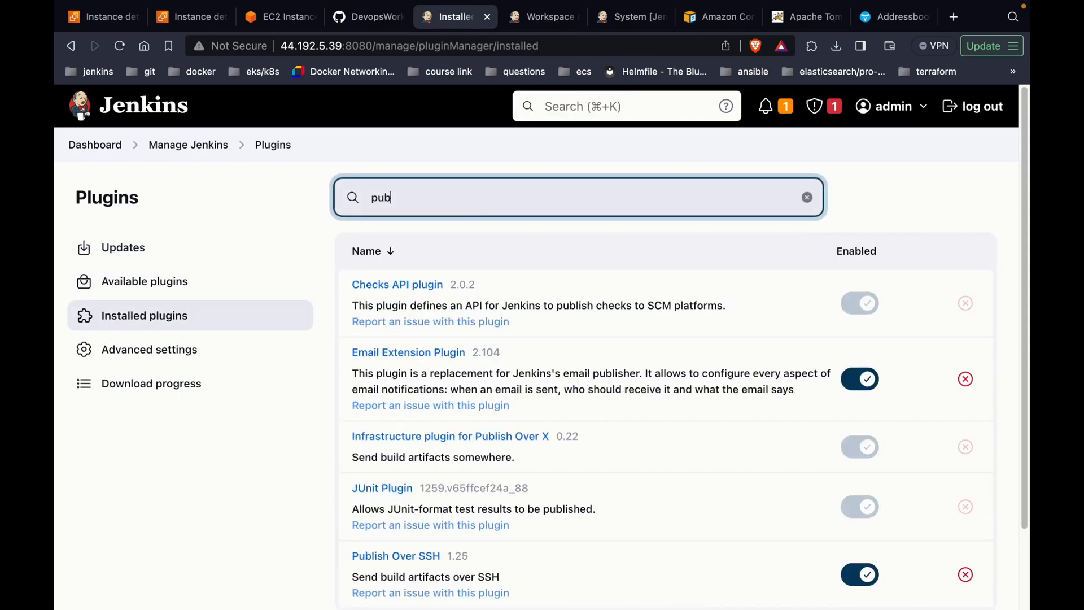
type("lish over")
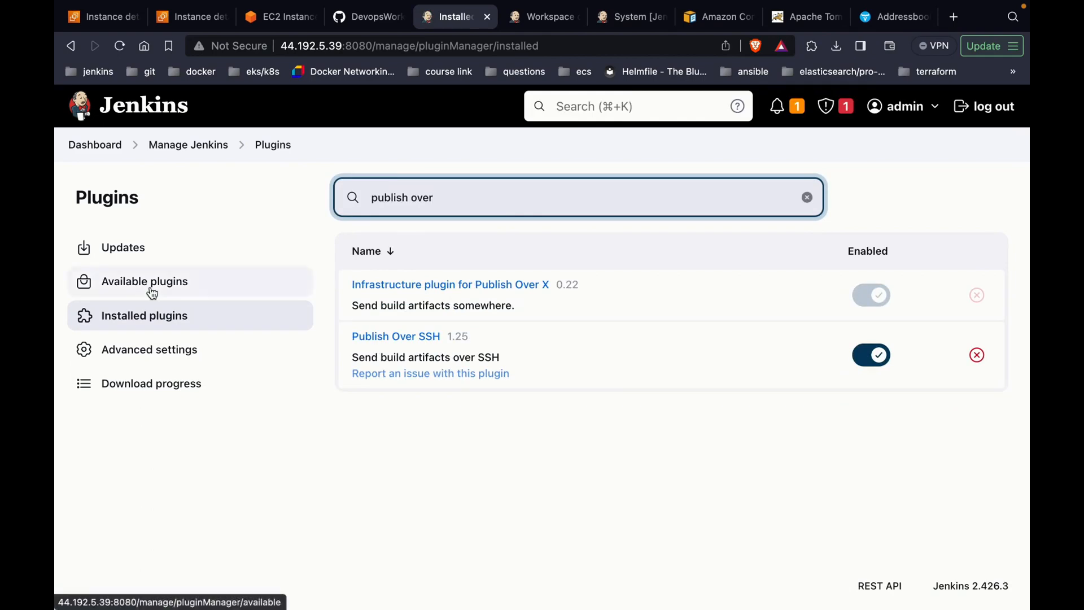
left_click(178, 147)
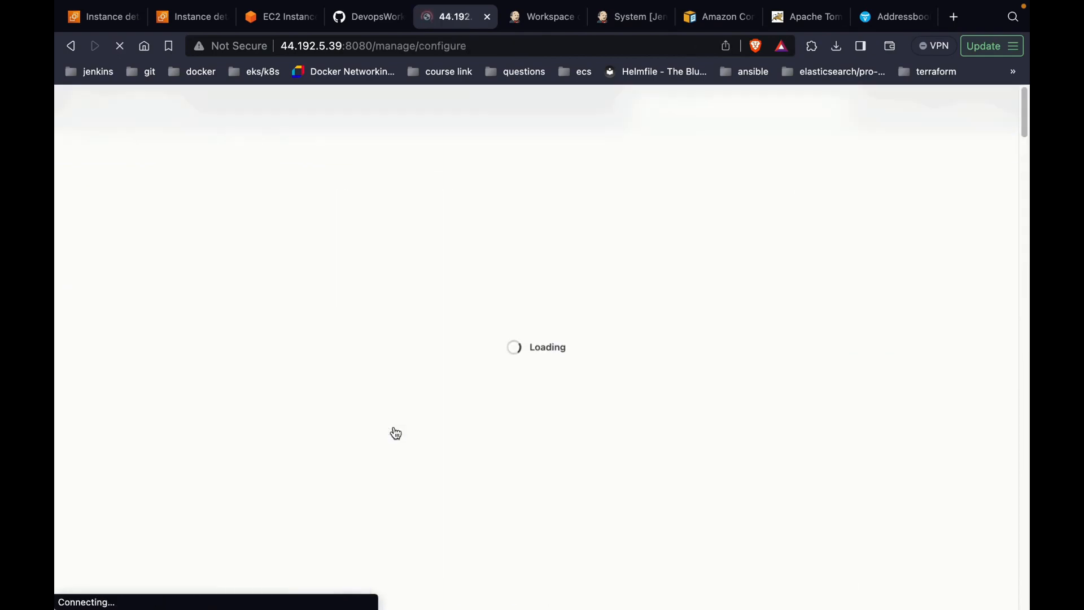
Step: Scroll the System configuration down to the tomcat-server entry under Publish over SSH
scroll(395, 433, "down", 5)
scroll(396, 433, "down", 10)
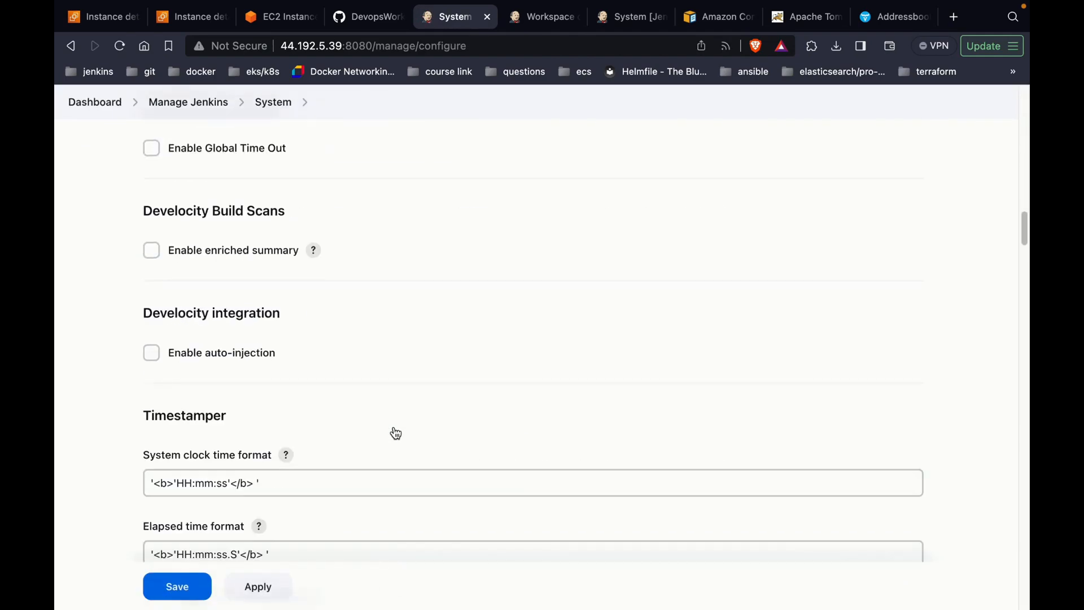
scroll(396, 433, "down", 20)
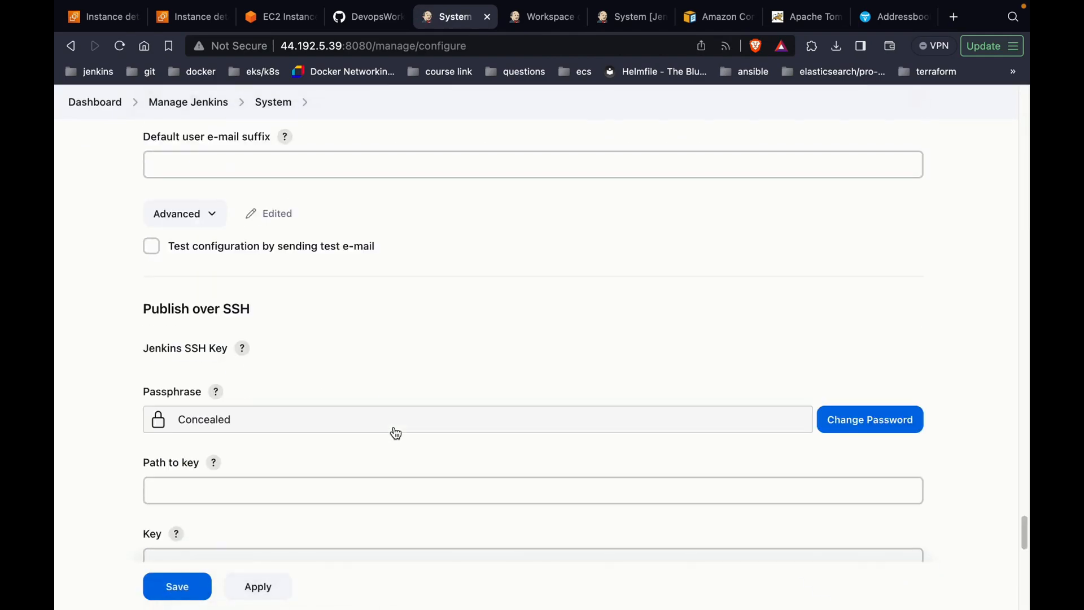
scroll(396, 434, "down", 10)
scroll(394, 431, "up", 5)
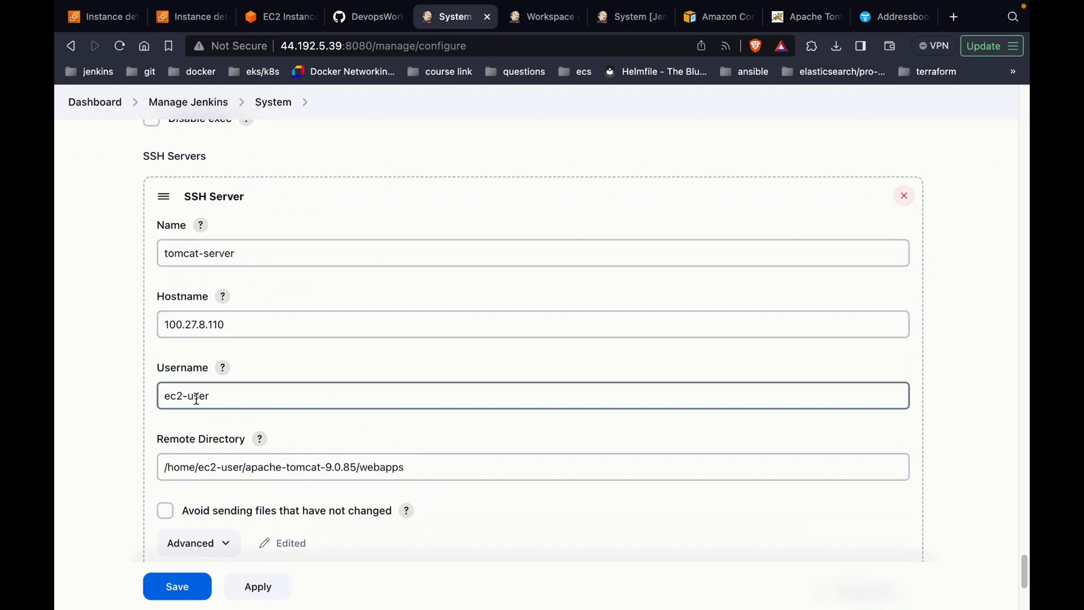
scroll(196, 399, "down", 1)
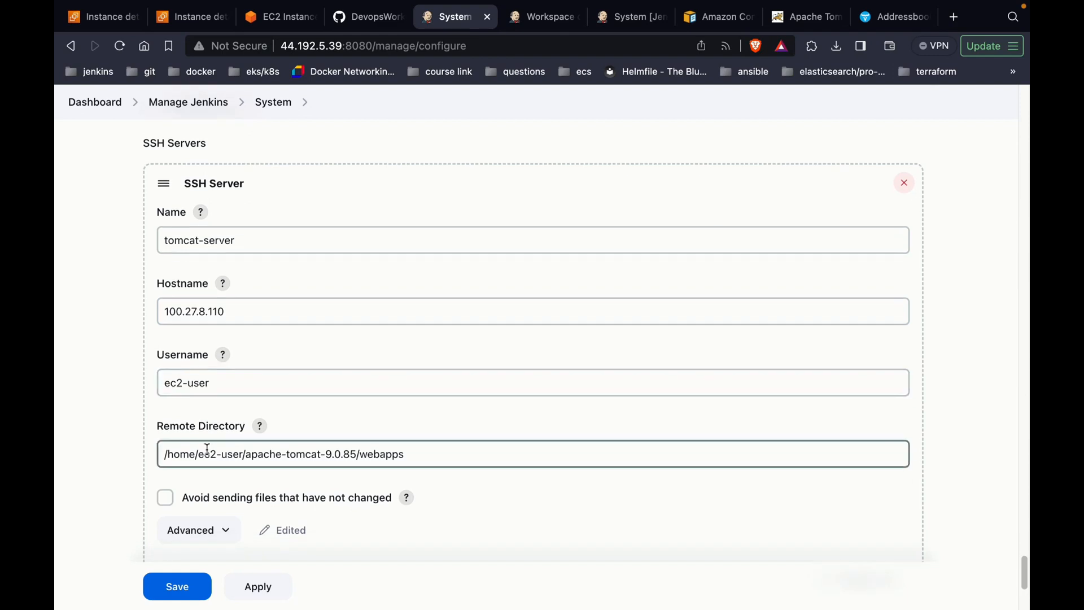
scroll(208, 449, "down", 1)
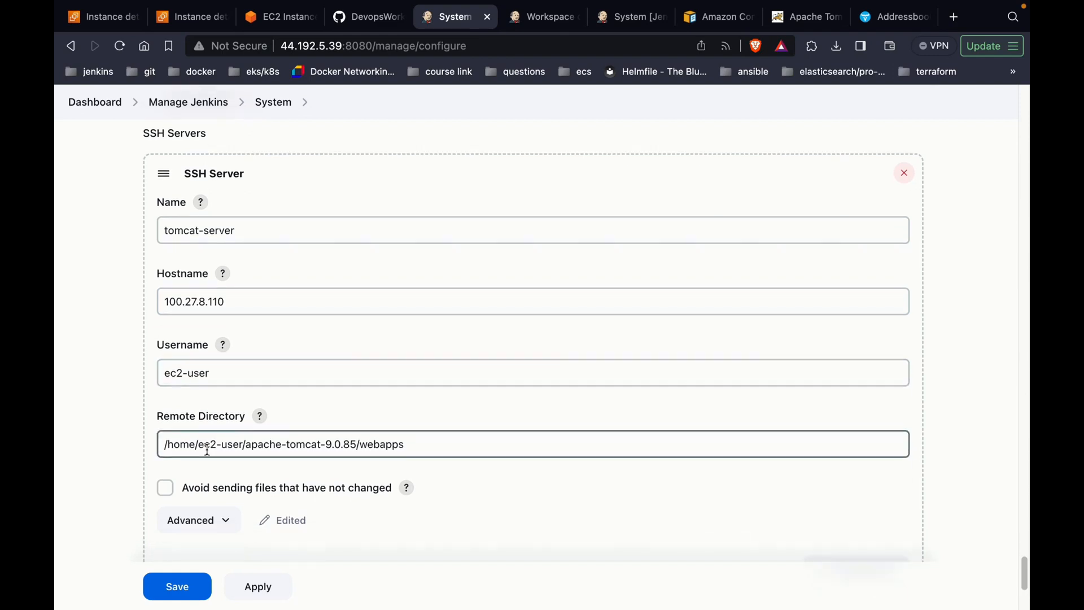
Step: Expand tomcat-server's Advanced settings to view its private key, then go back to the Dashboard
left_click(196, 518)
scroll(195, 510, "down", 5)
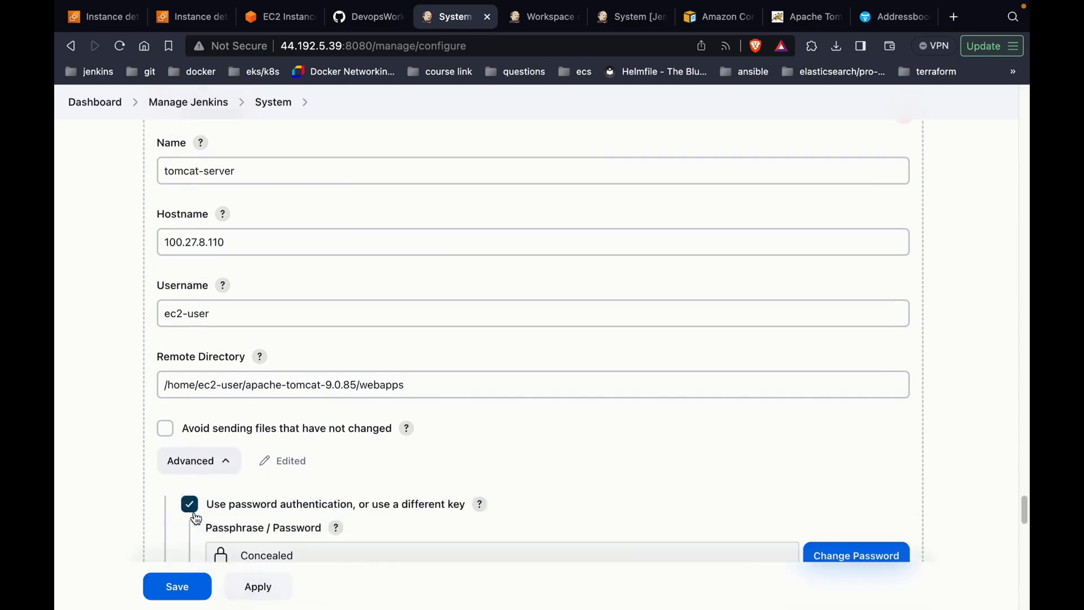
scroll(225, 470, "down", 3)
scroll(265, 429, "down", 1)
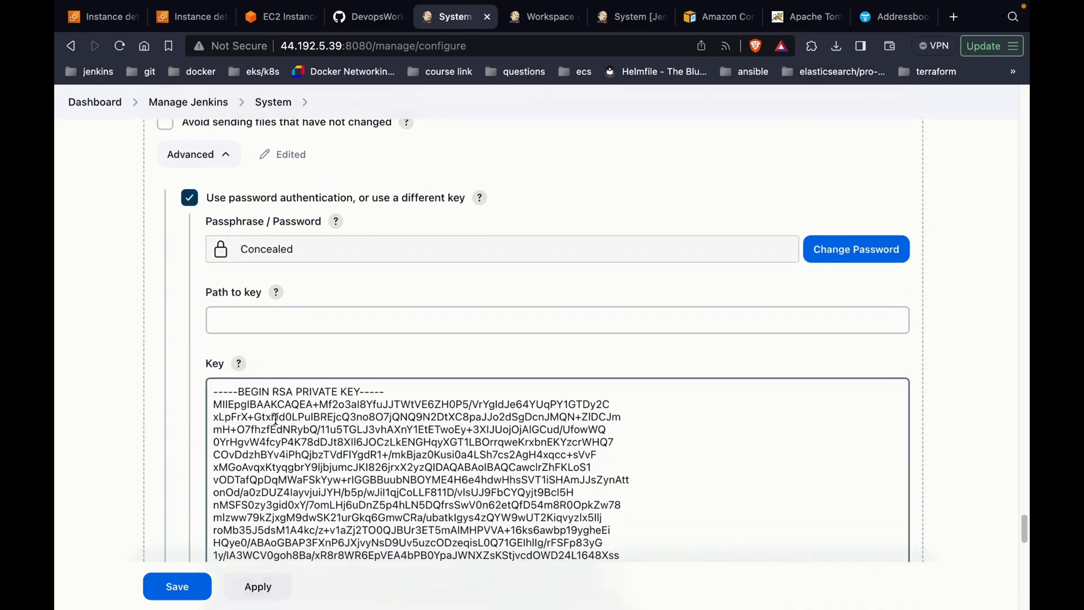
scroll(275, 417, "down", 12)
scroll(276, 418, "up", 10)
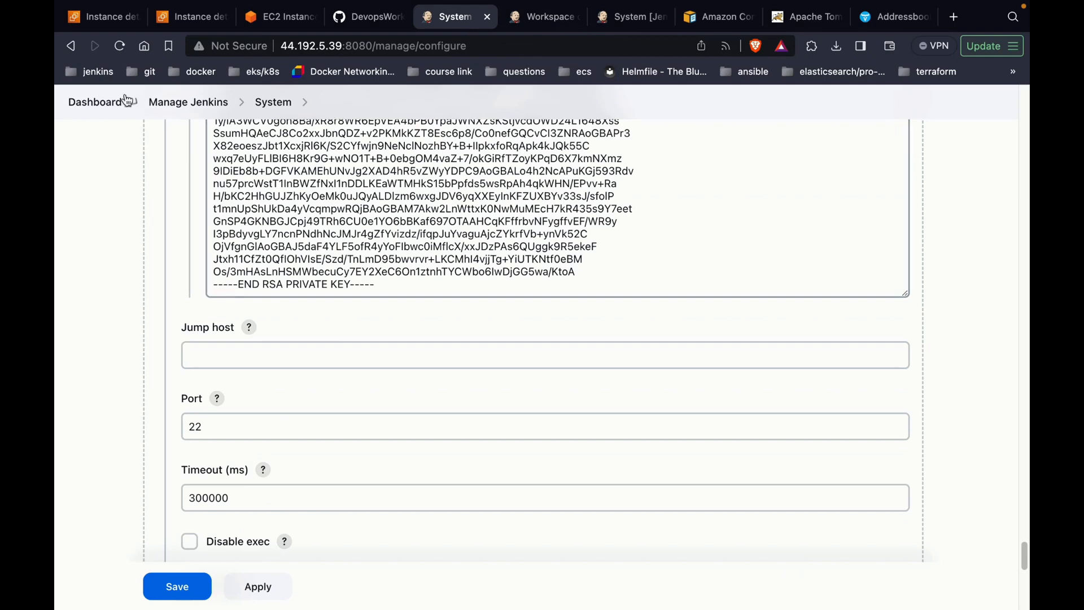
left_click(95, 103)
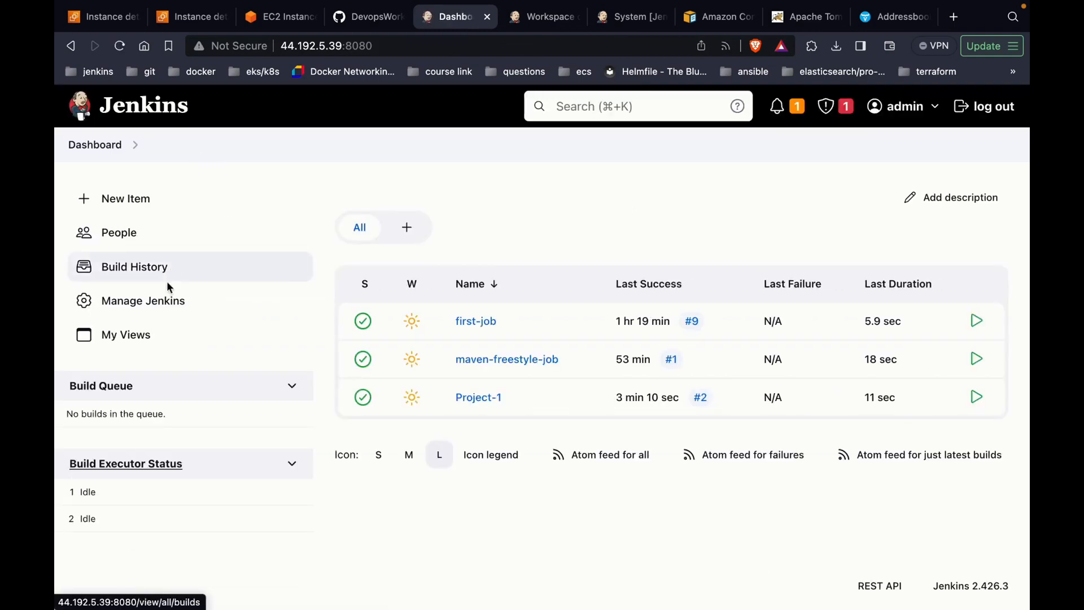
Step: Open Project-1's configuration and inspect its Git repository URL
left_click(474, 397)
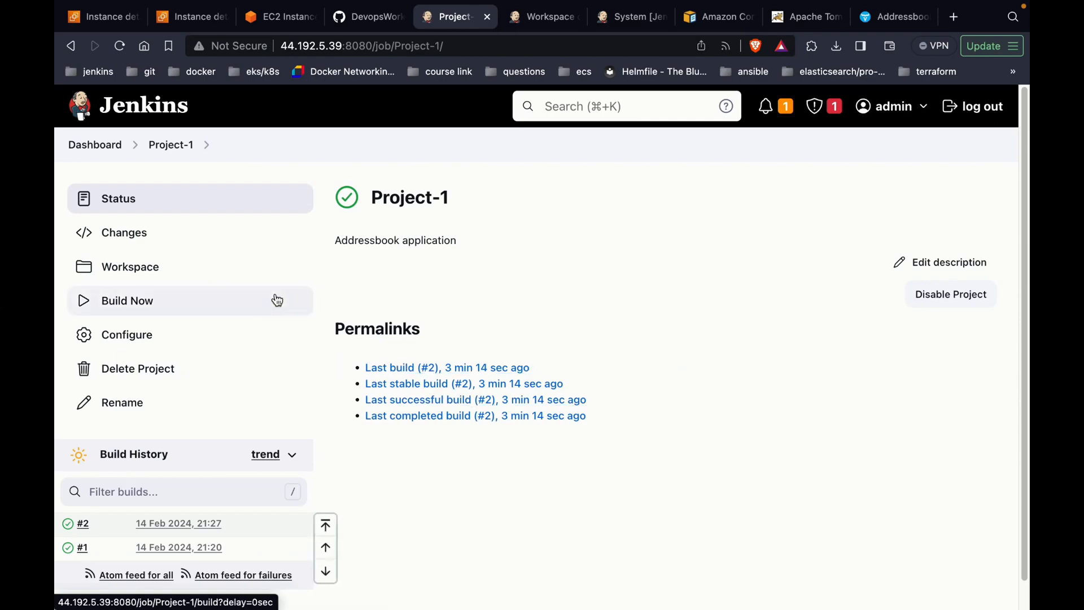
left_click(261, 327)
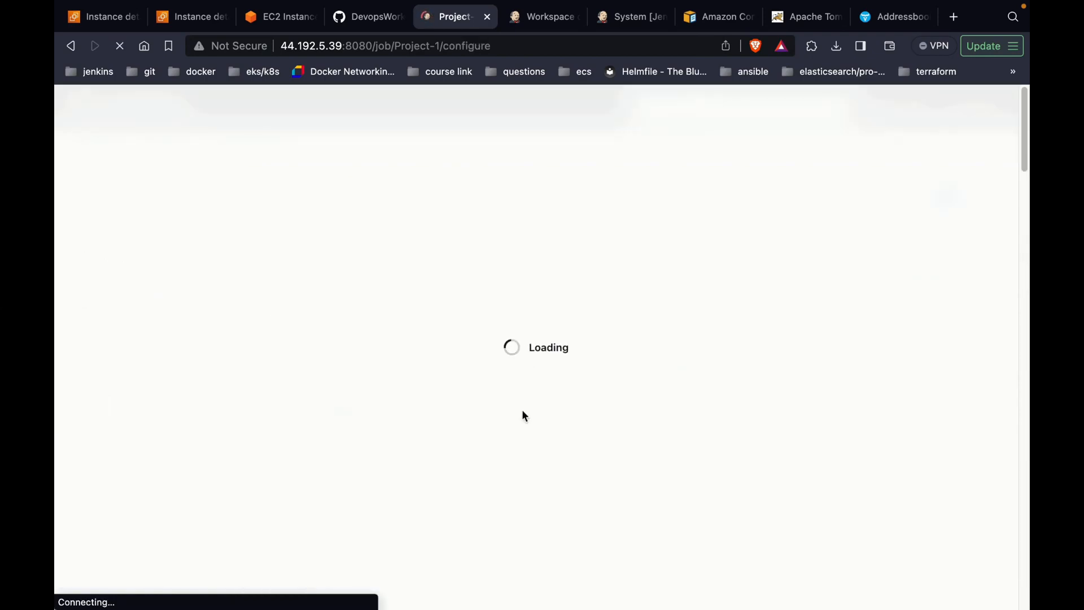
scroll(524, 416, "down", 2)
scroll(523, 416, "down", 10)
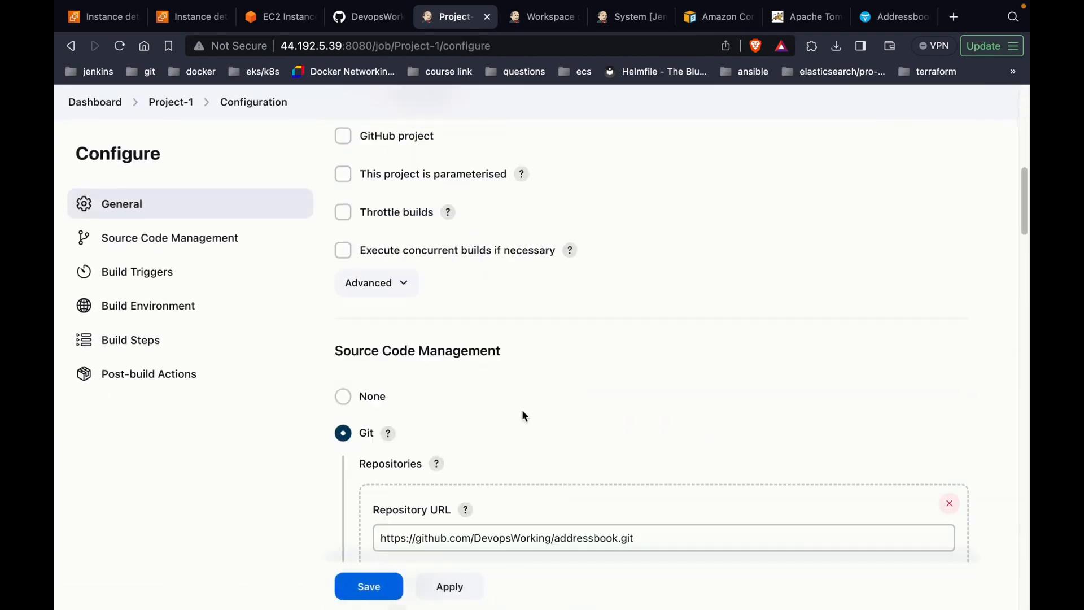
scroll(541, 234, "up", 1)
scroll(541, 234, "down", 3)
scroll(541, 234, "up", 4)
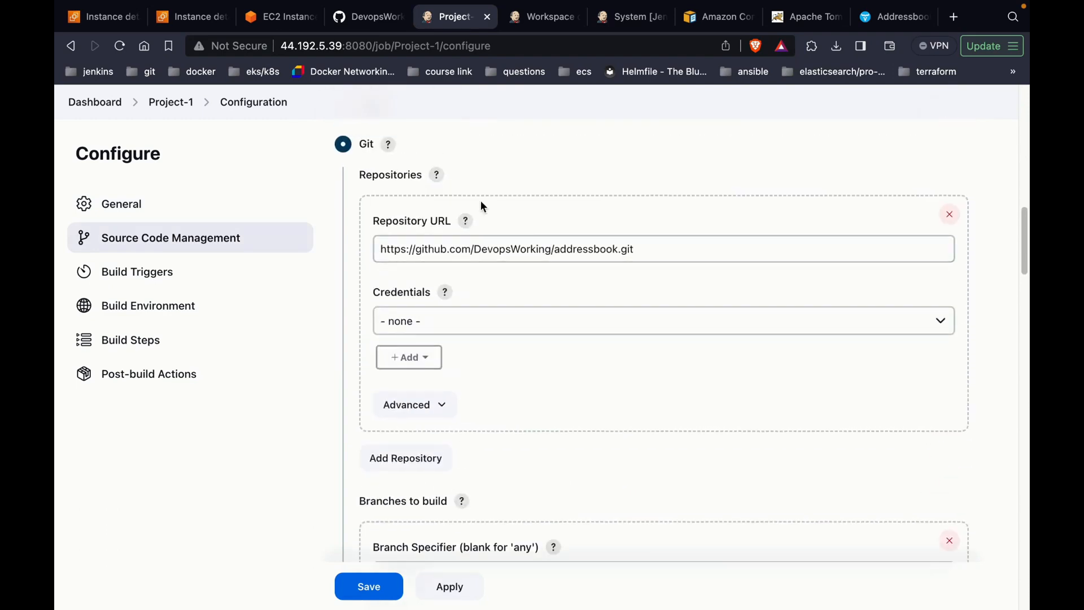
left_click(461, 249)
Step: Review the compile and package Maven build steps, then view the workspace target folder with addressbook-2.0.war
scroll(503, 252, "down", 15)
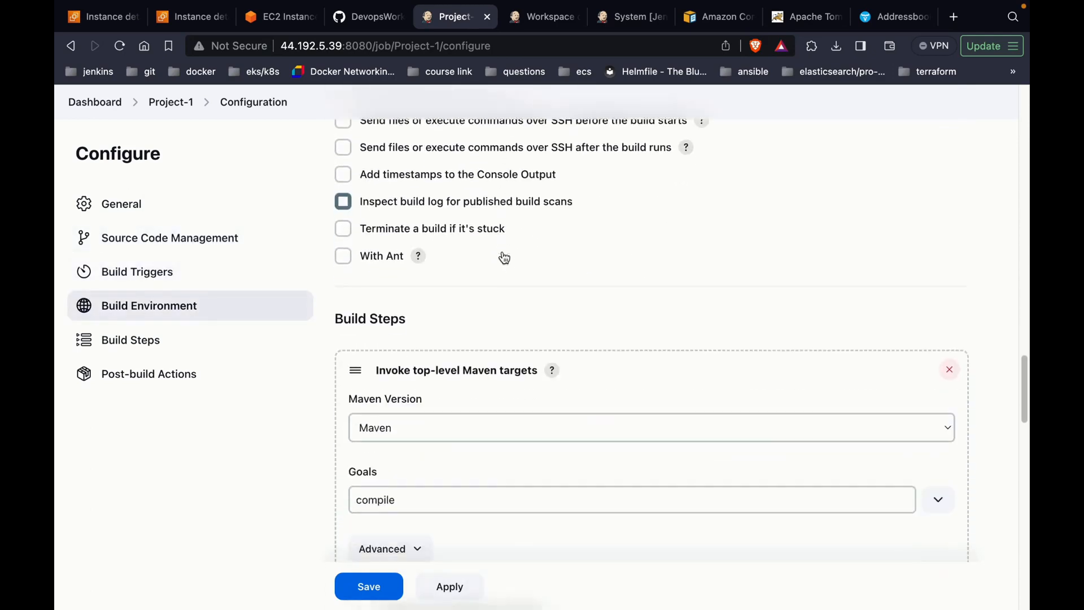
scroll(505, 258, "down", 2)
scroll(396, 294, "down", 4)
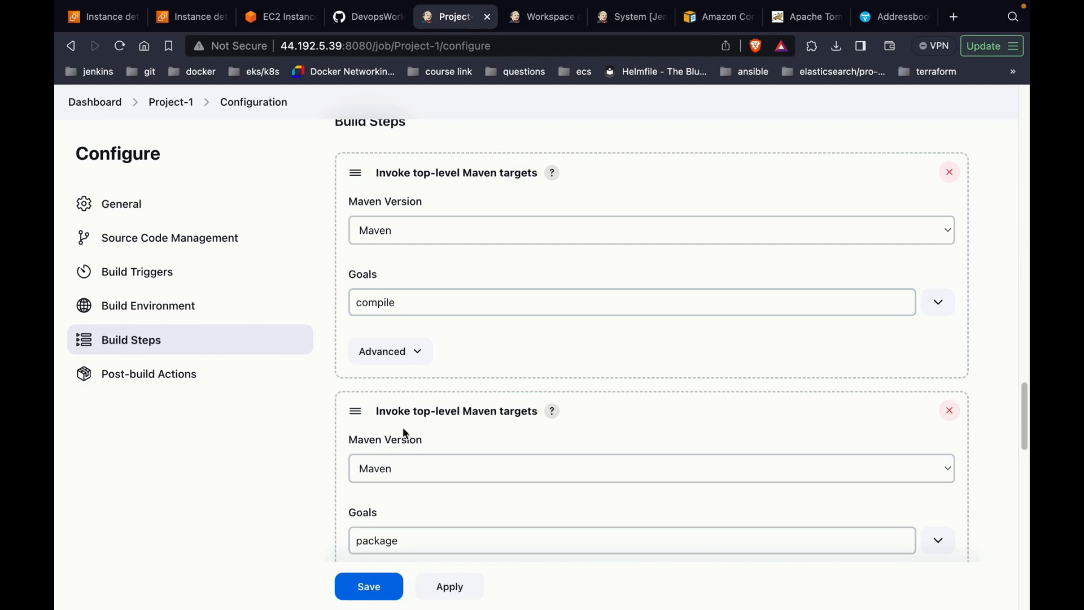
left_click(543, 17)
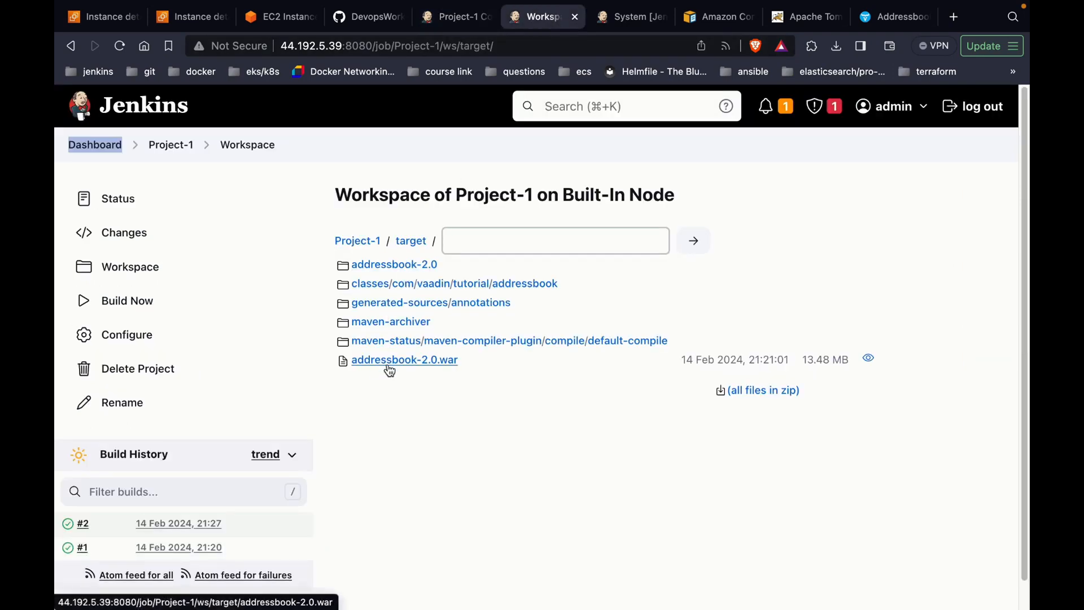
Step: Review the post-build SSH transfer of target/addressbook-2.0.war and tomcat-server's remote directory, then reopen the contacts page
left_click(466, 23)
scroll(445, 396, "down", 6)
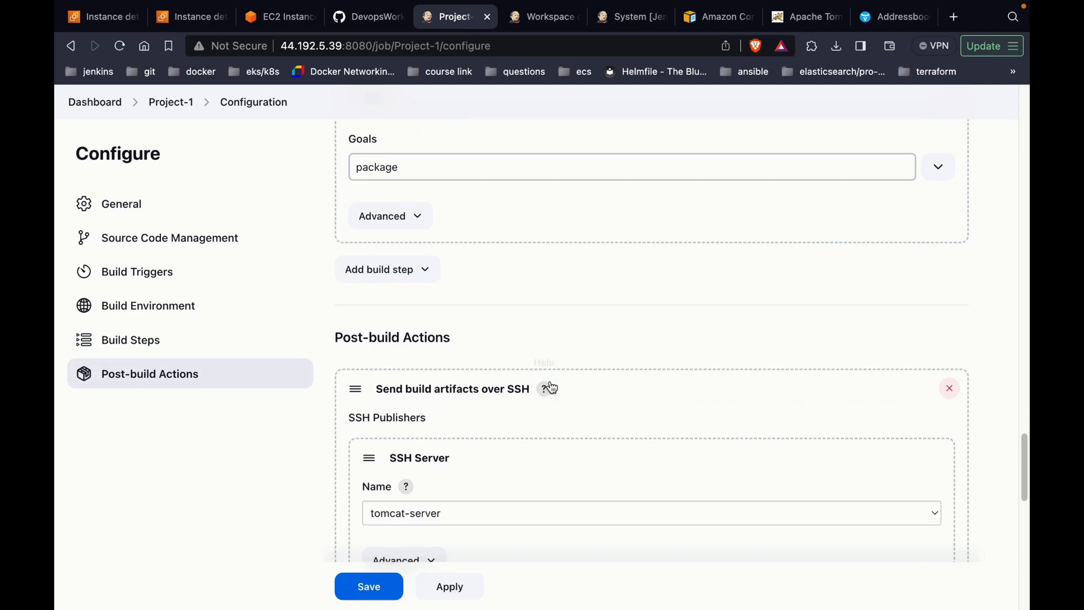
scroll(431, 425, "down", 2)
scroll(482, 408, "down", 3)
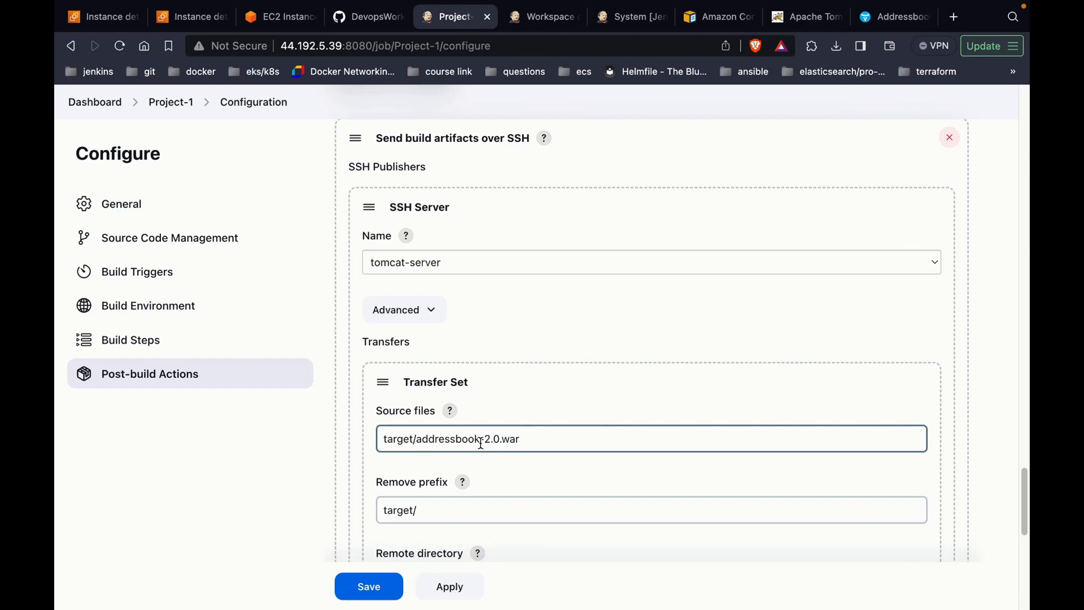
scroll(481, 444, "down", 3)
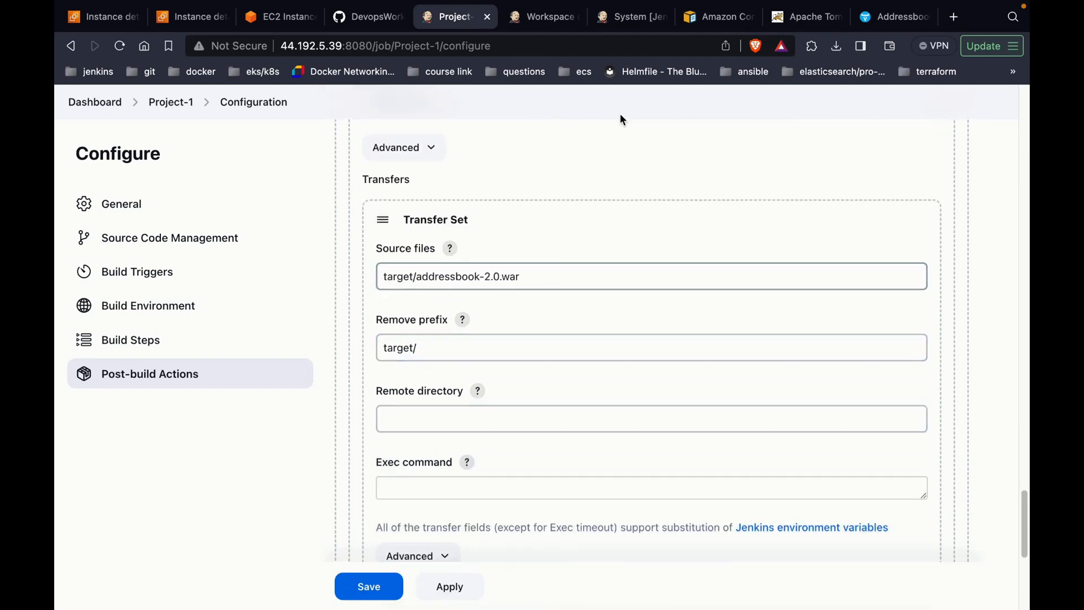
left_click(611, 18)
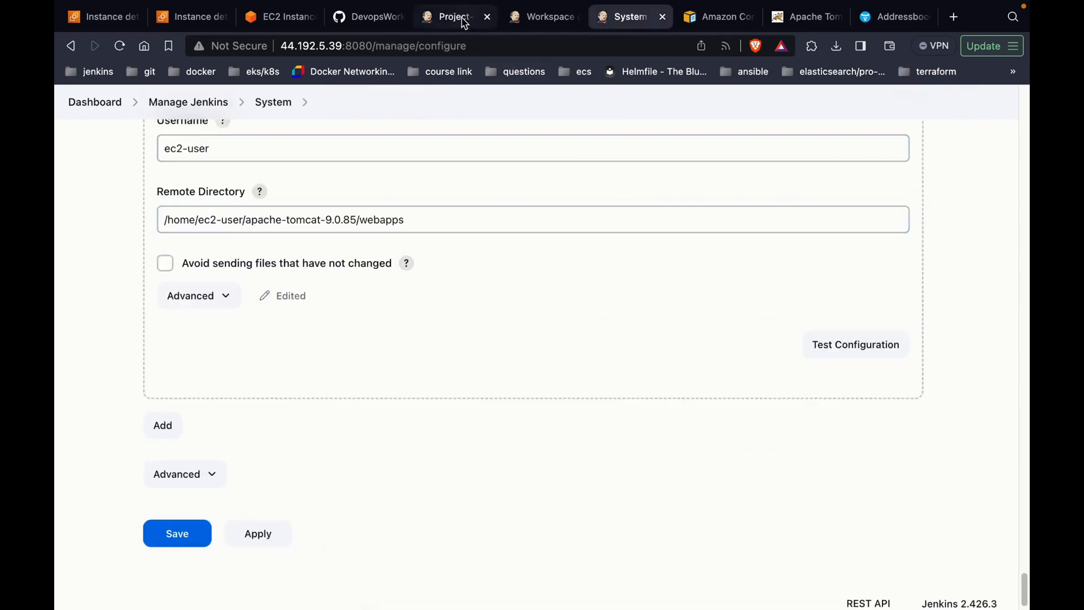
left_click(464, 21)
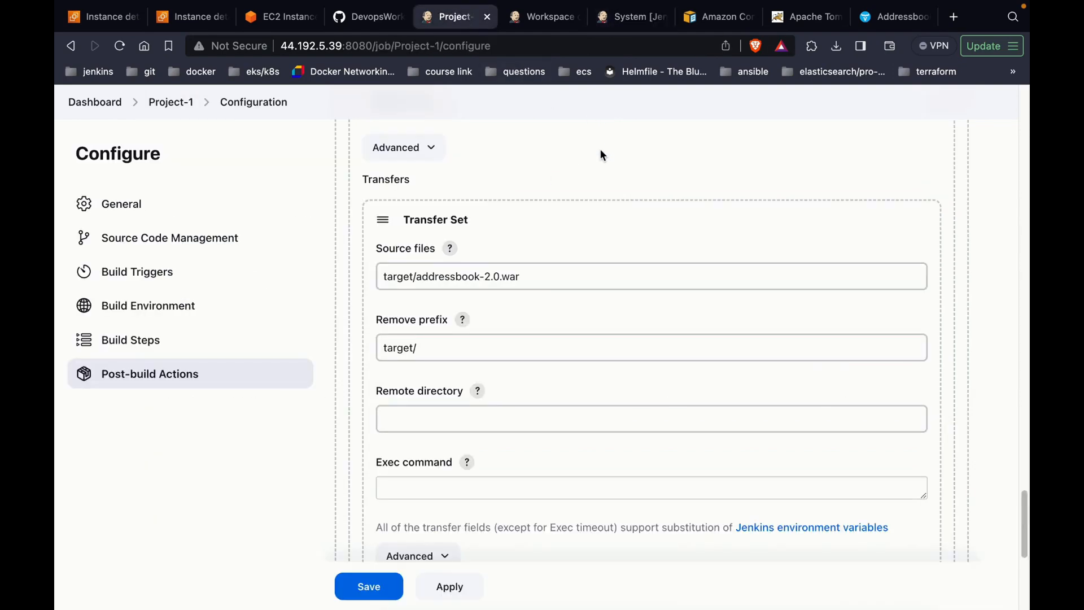
left_click(883, 17)
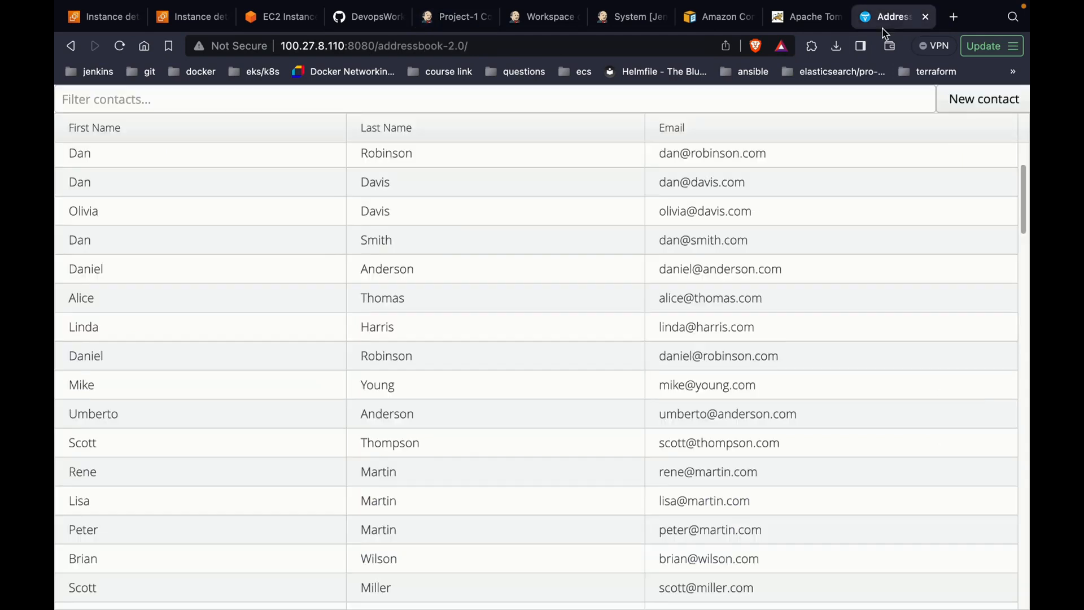